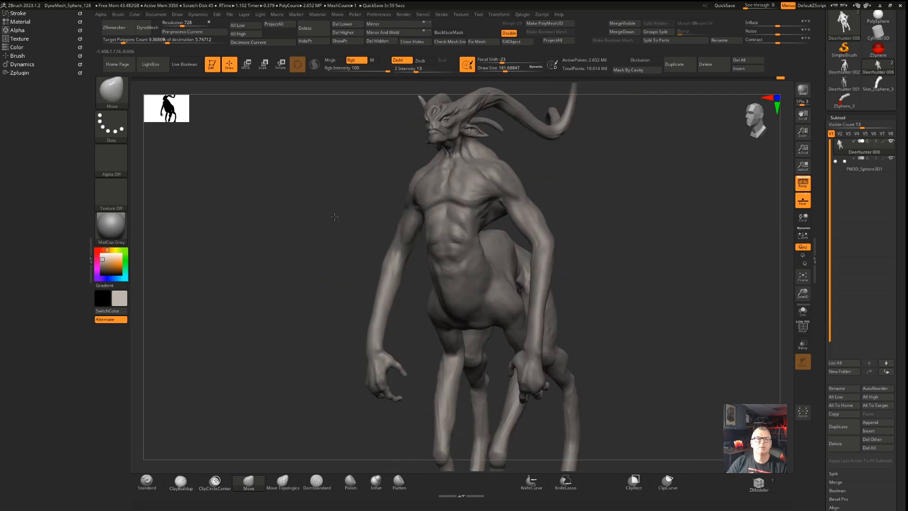
Step: Build up leg muscles with ClayBuildup, smoothing and refining them with small strokes
click(181, 482)
drag(502, 69, 492, 69)
alt+drag(284, 303, 284, 198)
drag(492, 235, 508, 241)
drag(264, 283, 360, 284)
shift+drag(360, 170, 349, 180)
drag(284, 293, 368, 265)
drag(265, 265, 340, 265)
drag(437, 260, 419, 199)
mouse_move(330, 284)
mouse_down()
mouse_move(270, 290)
mouse_move(303, 264)
mouse_up()
drag(461, 247, 461, 254)
mouse_move(302, 226)
mouse_down()
mouse_move(371, 213)
mouse_move(439, 215)
mouse_up()
Step: From front three-quarter views, build up and smooth more muscle and tendon detail on the legs
drag(303, 255, 340, 255)
shift+drag(478, 149, 484, 185)
drag(369, 265, 293, 265)
drag(569, 250, 569, 277)
shift+drag(569, 255, 570, 274)
drag(369, 265, 302, 265)
shift+drag(575, 236, 579, 260)
Step: Switch back to the Move brush (B, M, V) for larger forms
key(b)
key(m)
key(v)
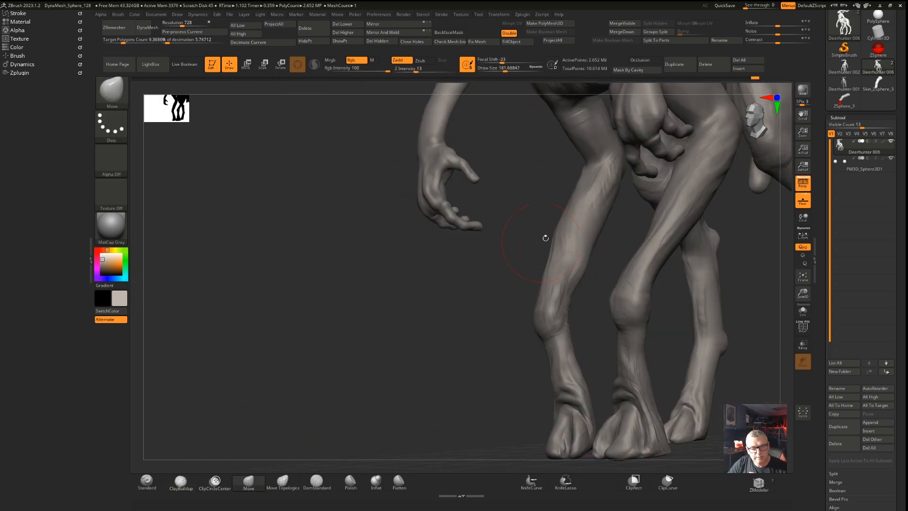
drag(543, 237, 555, 189)
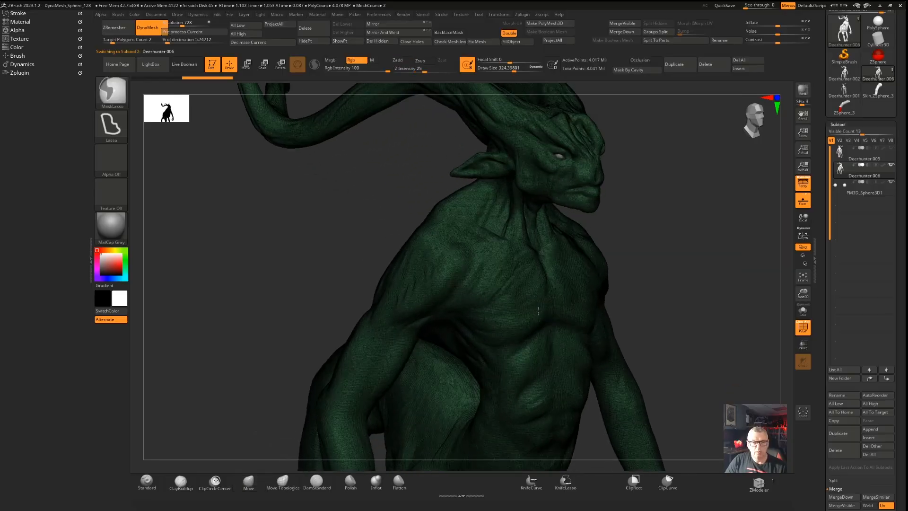
Step: Set the ZRemesher Target Polygons Count to 9.36869
mouse_move(340, 265)
mouse_down()
mouse_move(311, 256)
mouse_move(266, 218)
mouse_move(251, 151)
mouse_up()
drag(121, 40, 124, 41)
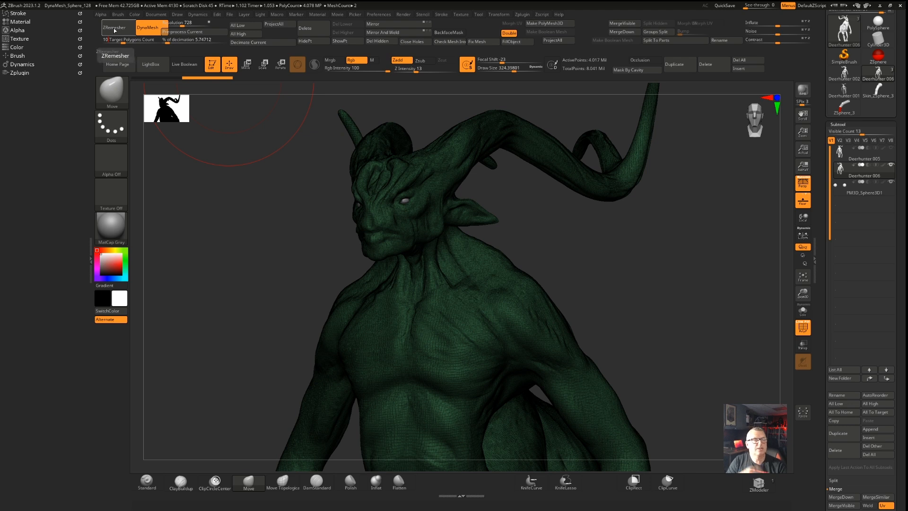
drag(247, 268, 251, 270)
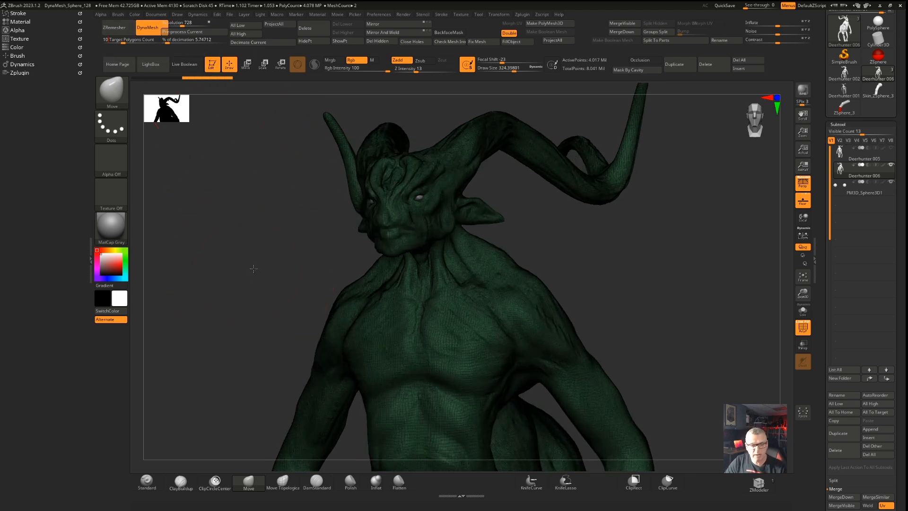
Step: Select the ZRemesherGuides brush and zoom in on the torso and head
key(b)
key(z)
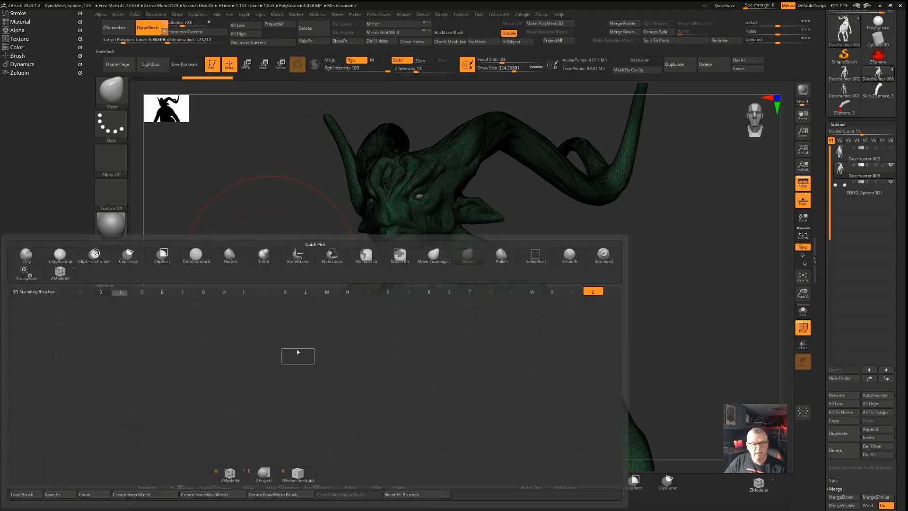
click(299, 474)
ctrl+right_drag(405, 141, 503, 385)
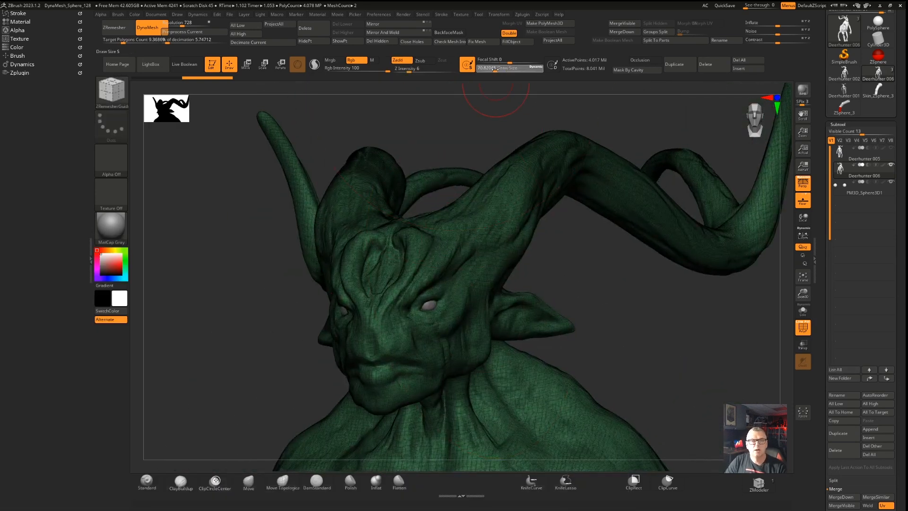
Step: Draw remesh guide curves around the creature's eye, brow, mouth and ear
alt+right_drag(436, 272, 421, 209)
right_drag(580, 277, 476, 236)
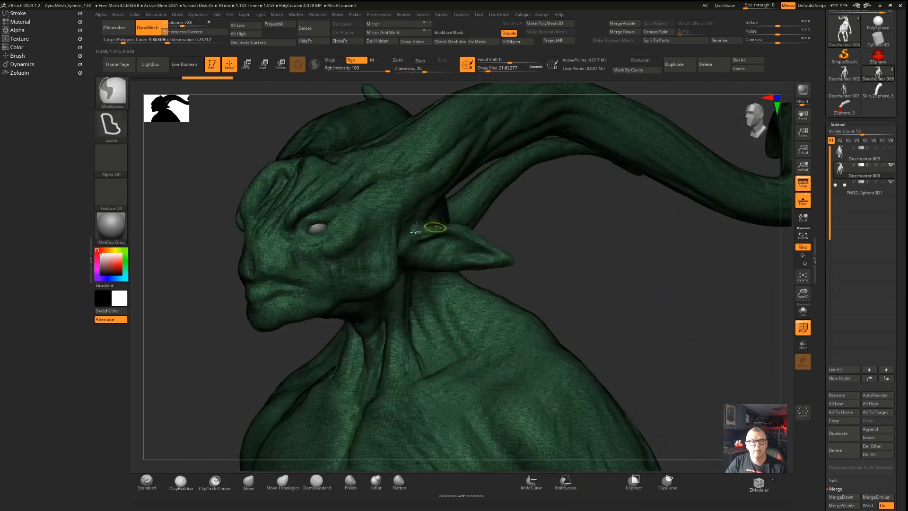
ctrl+right_drag(410, 189, 414, 222)
alt+right_drag(319, 160, 417, 203)
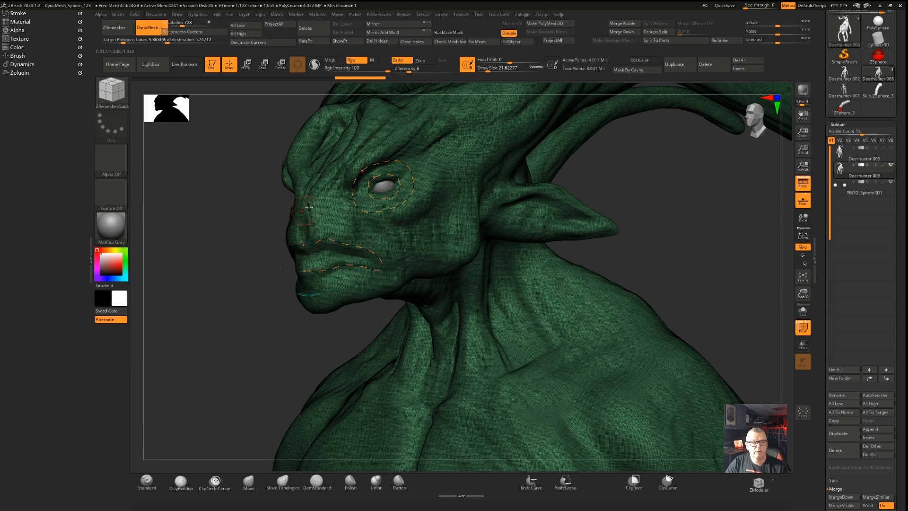
right_drag(324, 152, 444, 212)
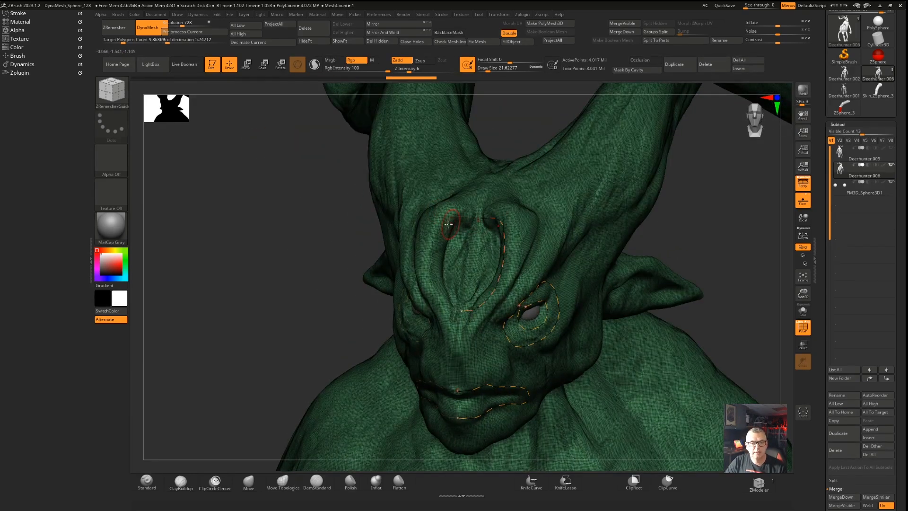
drag(351, 233, 352, 232)
drag(494, 200, 379, 200)
ctrl+right_drag(421, 226, 352, 222)
Step: Draw guide curves across the chest and along the collarbone to the centre line
alt+right_drag(426, 435, 453, 274)
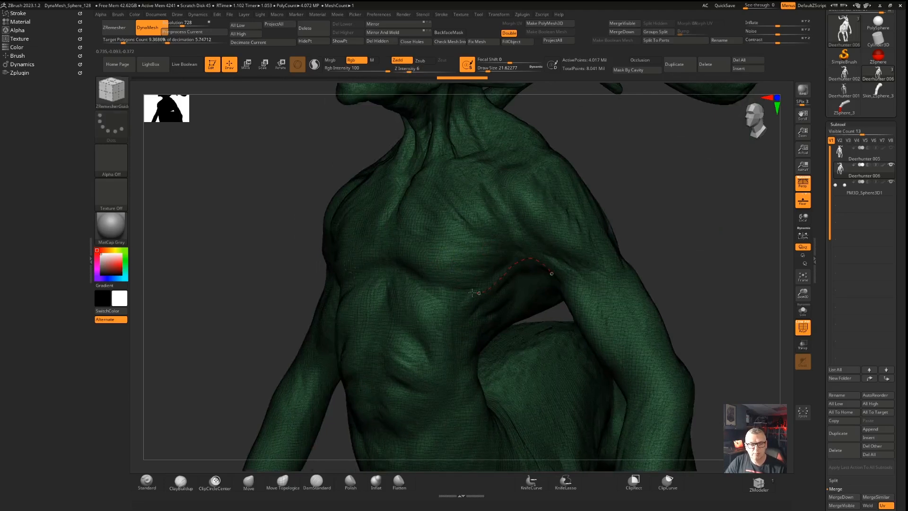
drag(404, 254, 385, 256)
drag(301, 247, 322, 254)
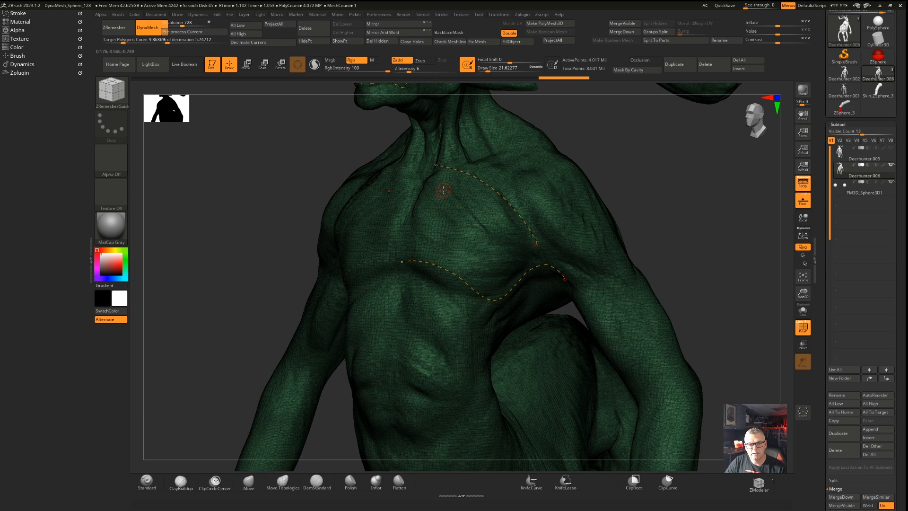
drag(443, 306, 443, 308)
mouse_move(457, 276)
ctrl+right_down()
mouse_move(442, 240)
mouse_move(497, 267)
mouse_move(568, 465)
ctrl+right_up()
Step: Finish a guide curve across the face and cheek
mouse_move(477, 251)
ctrl+right_down()
mouse_move(494, 277)
mouse_move(552, 482)
ctrl+right_up()
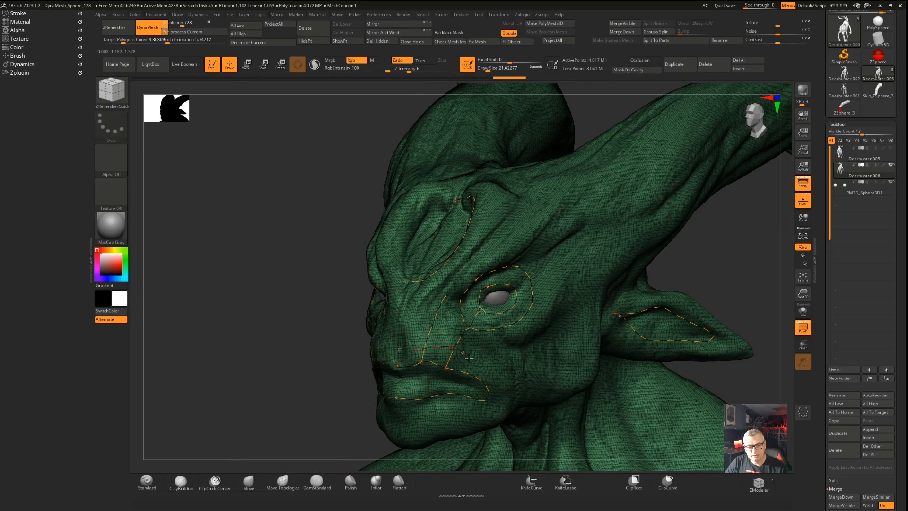
mouse_move(397, 411)
ctrl+right_down()
mouse_move(383, 347)
mouse_move(248, 93)
mouse_move(251, 126)
ctrl+right_up()
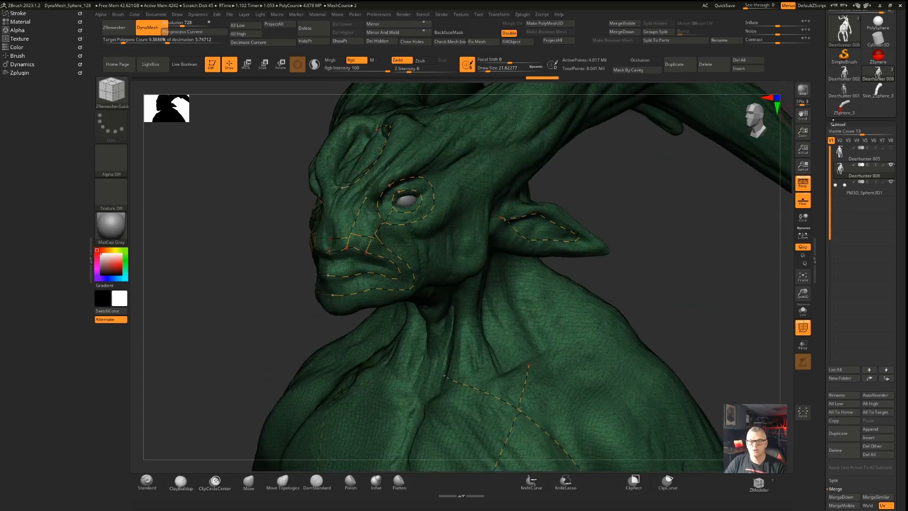
drag(835, 124, 835, 124)
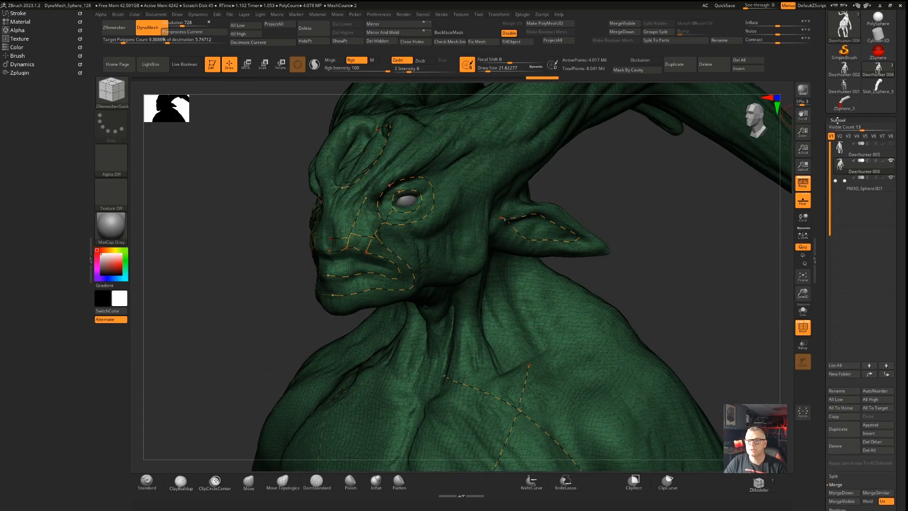
Step: In Geometry > ZRemesher, set AdaptiveSize 80 and Curves Strength 91, then remesh
click(837, 122)
click(839, 217)
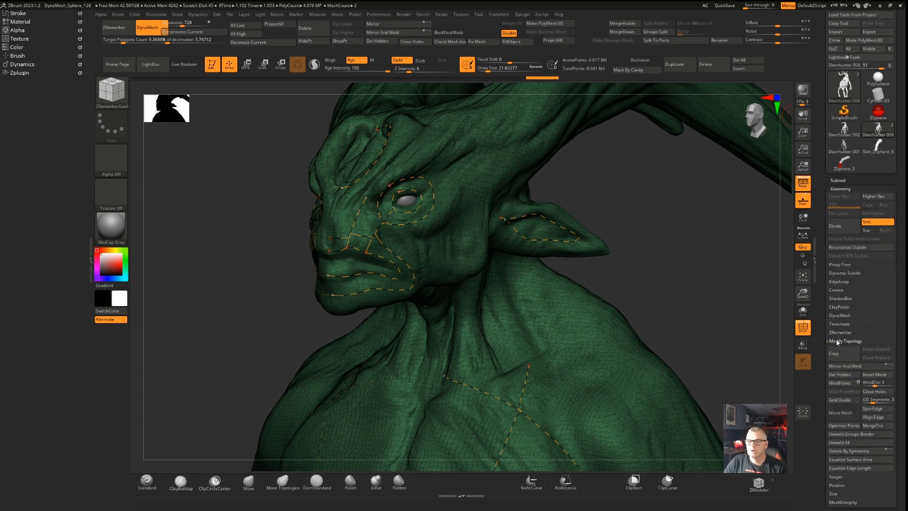
click(836, 341)
click(834, 332)
scroll(851, 321, down, 3)
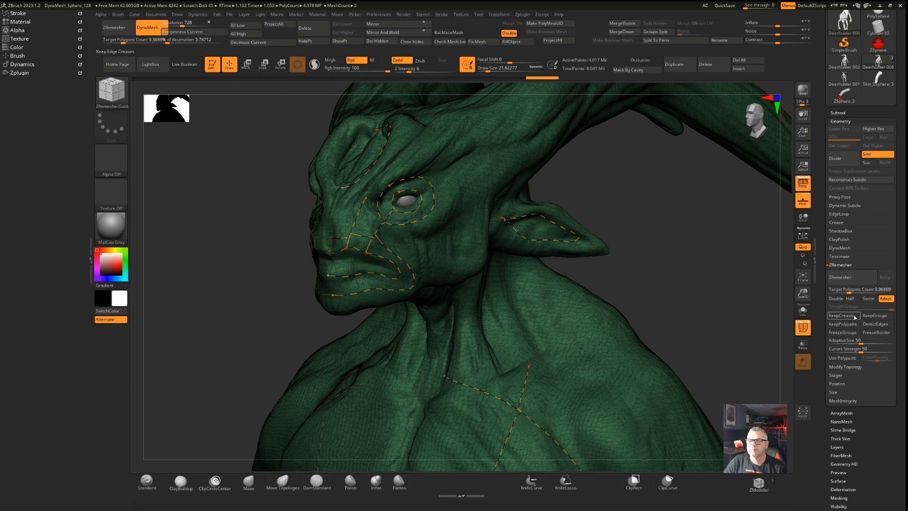
click(879, 353)
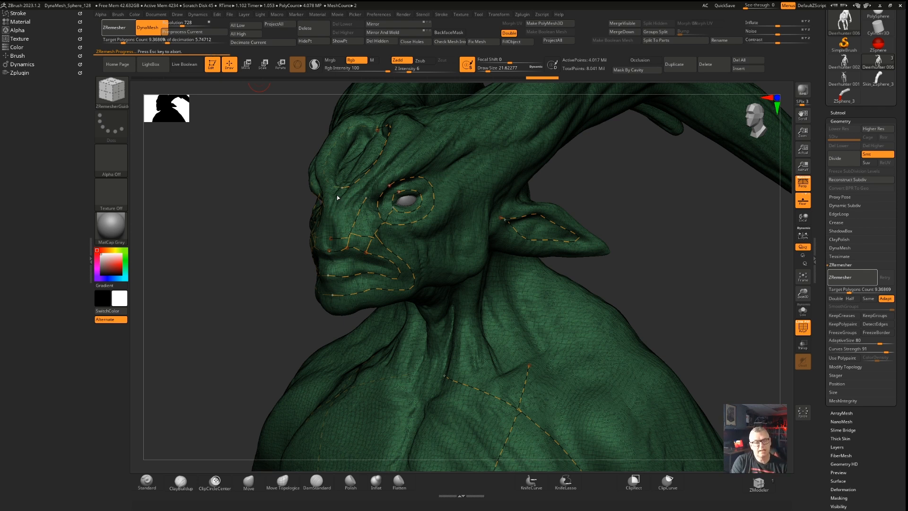
Step: Toggle PolyFrame and inspect the new quad topology on the torso, head and horns
drag(249, 229, 264, 236)
key(shift+f)
mouse_move(366, 257)
ctrl+right_down()
mouse_move(416, 320)
mouse_move(385, 221)
ctrl+right_up()
key(shift+f)
mouse_move(292, 276)
right_down()
mouse_move(549, 293)
mouse_move(462, 334)
mouse_move(440, 90)
right_up()
mouse_move(643, 267)
right_down()
mouse_move(547, 241)
mouse_move(612, 281)
right_up()
ctrl+right_drag(612, 281, 525, 340)
right_drag(685, 279, 640, 274)
mouse_move(297, 236)
right_down()
mouse_move(314, 235)
mouse_move(318, 260)
mouse_move(466, 277)
mouse_move(411, 274)
mouse_move(328, 237)
mouse_move(349, 290)
mouse_move(300, 245)
mouse_move(286, 251)
mouse_move(352, 237)
mouse_move(374, 374)
mouse_move(227, 336)
mouse_move(348, 208)
mouse_move(330, 202)
right_up()
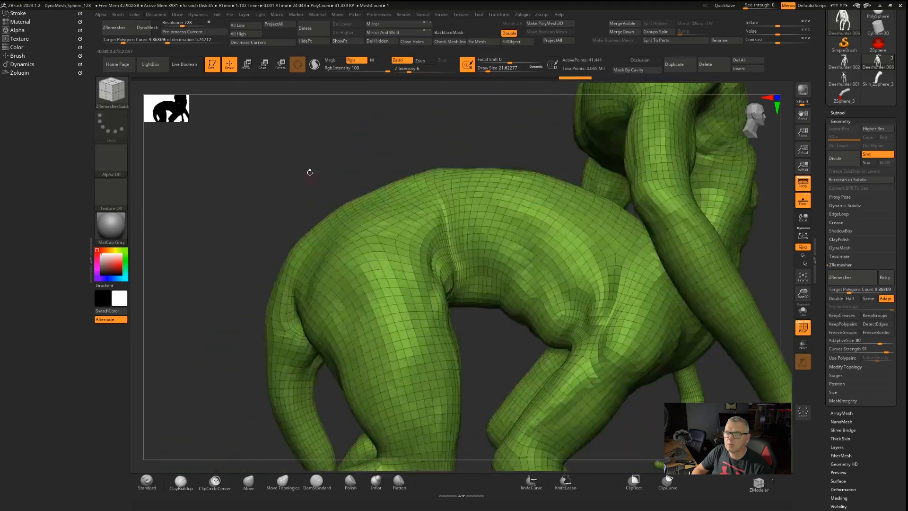
Step: Select the ZModeler brush and bring up its polygon actions menu over the hip
right_drag(310, 172, 336, 184)
right_drag(457, 200, 533, 185)
right_drag(557, 219, 508, 232)
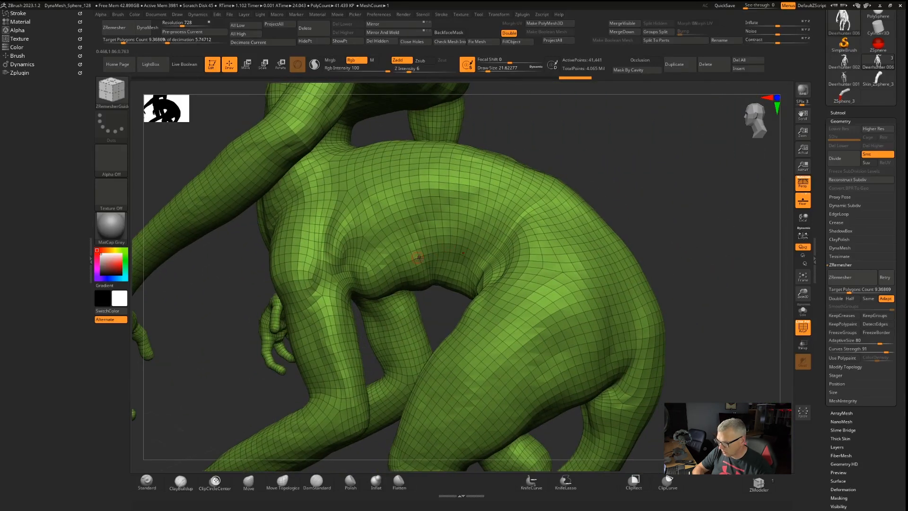
key(b)
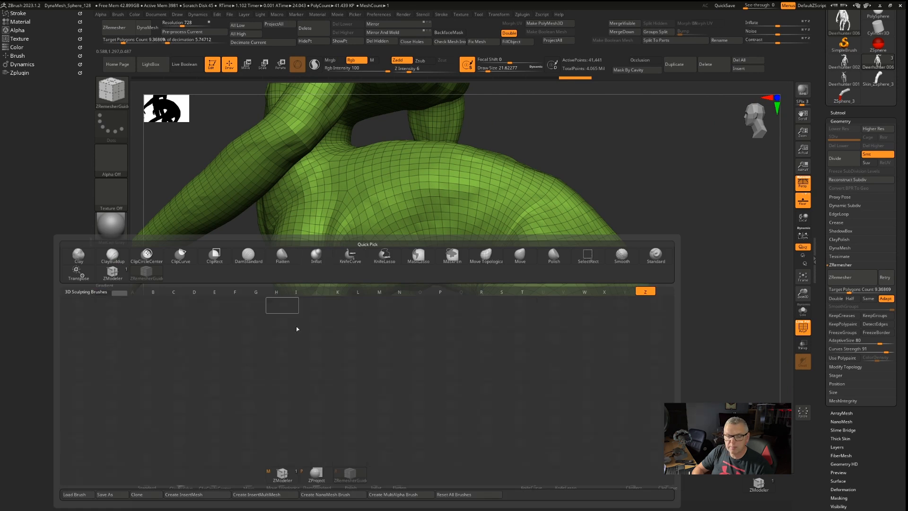
click(281, 471)
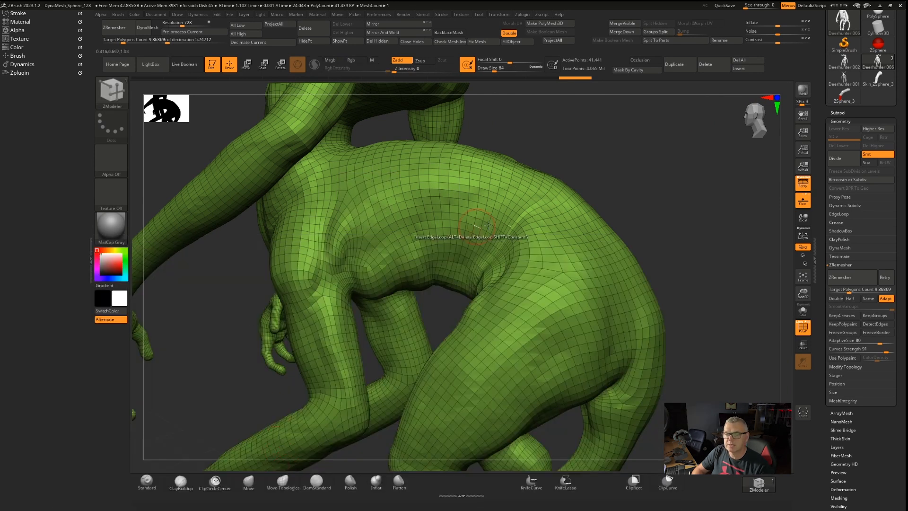
ctrl+right_drag(619, 199, 527, 179)
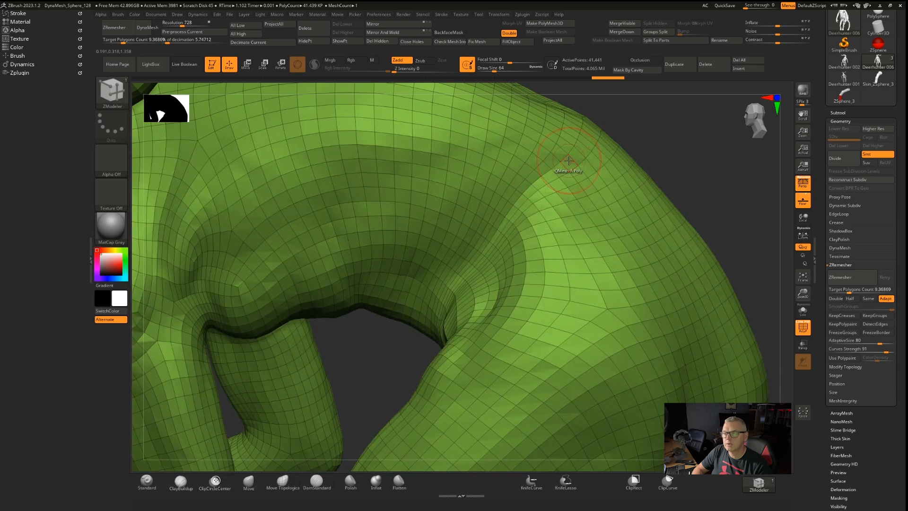
key(space)
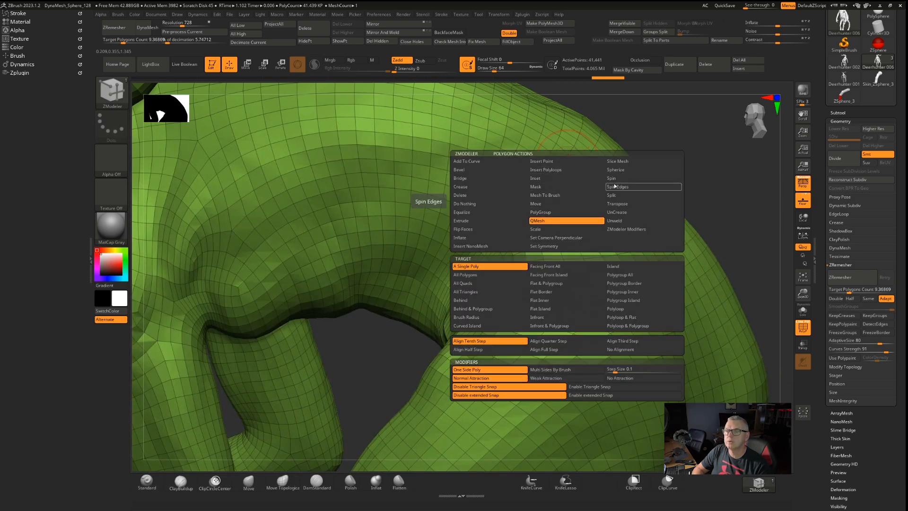
Step: Set ZModeler to PolyGroup action with PolyLoop target and group the first body loop
click(542, 213)
click(615, 299)
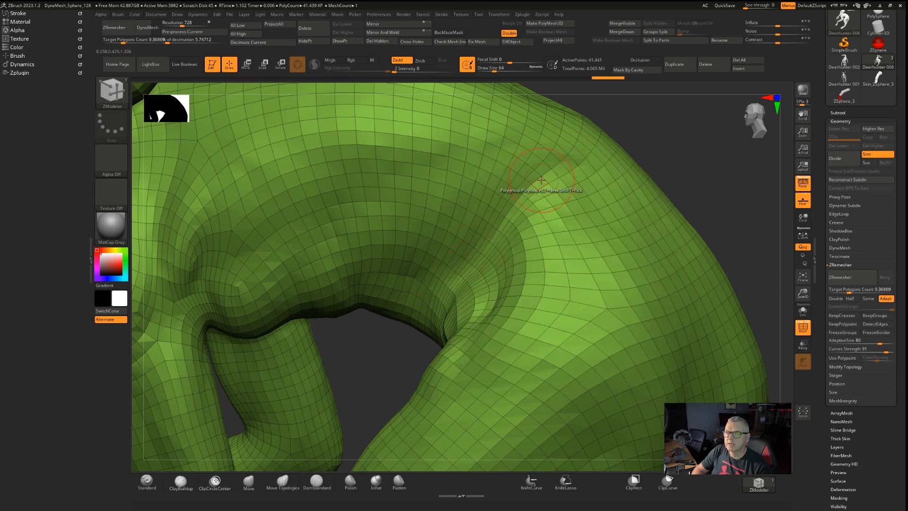
click(537, 190)
key(ctrl)
Step: Mark the belly edge loop as a red polygroup band
mouse_move(376, 356)
mouse_down()
mouse_move(499, 325)
mouse_move(638, 310)
mouse_move(638, 298)
mouse_move(421, 310)
mouse_up()
mouse_move(714, 310)
mouse_down()
mouse_move(647, 315)
mouse_move(456, 274)
mouse_move(586, 203)
mouse_up()
key(ctrl)
mouse_move(574, 205)
ctrl+right_down()
mouse_move(590, 243)
mouse_move(443, 331)
ctrl+right_up()
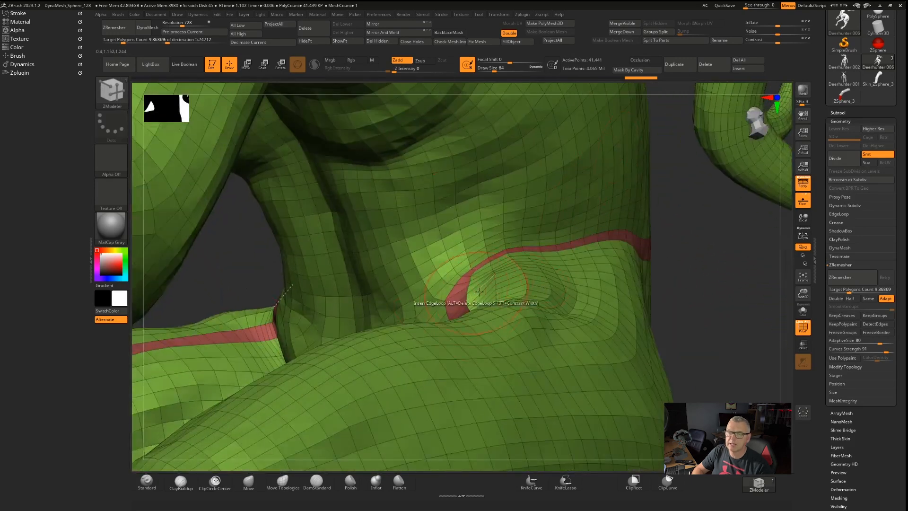
key(ctrl)
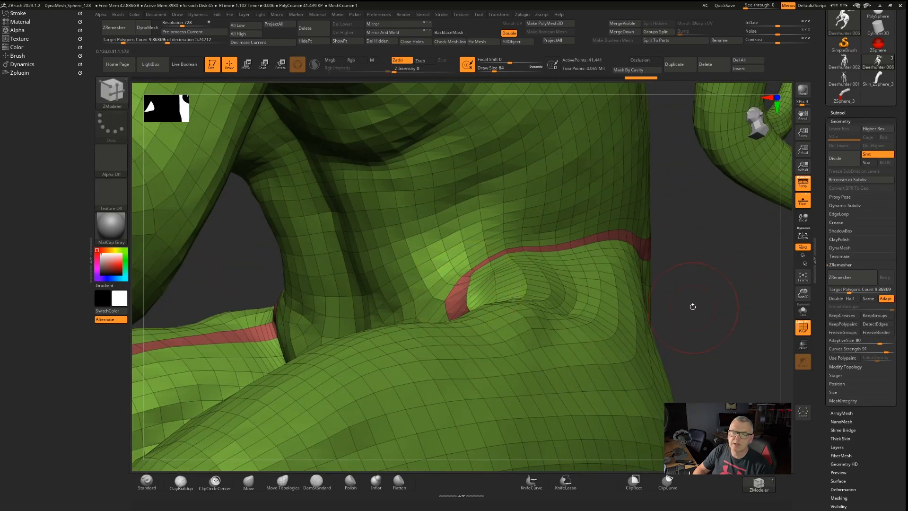
right_drag(691, 308, 699, 307)
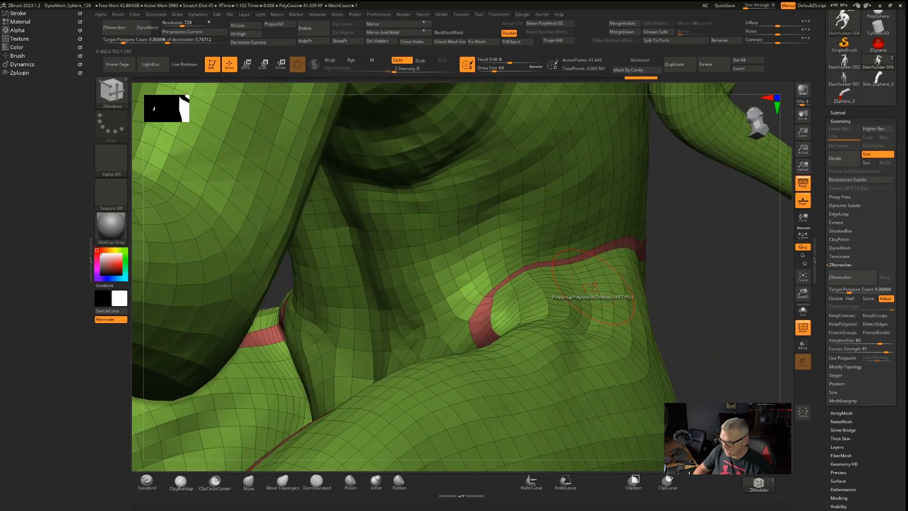
key(ctrl)
click(508, 259)
Step: Add red polygroup loops around the thigh and the knee
mouse_move(508, 259)
ctrl+right_down()
mouse_move(569, 253)
mouse_move(605, 373)
mouse_move(591, 371)
mouse_move(646, 373)
mouse_move(600, 376)
mouse_move(574, 327)
ctrl+right_up()
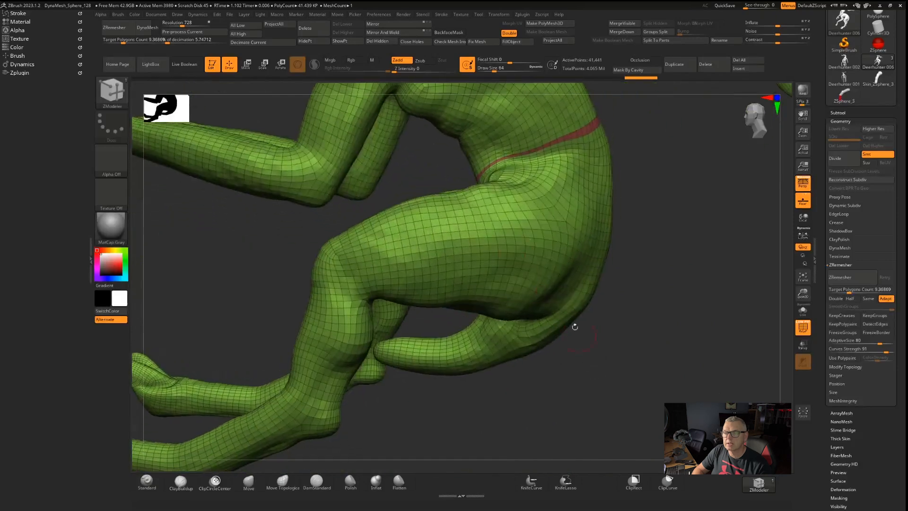
click(485, 216)
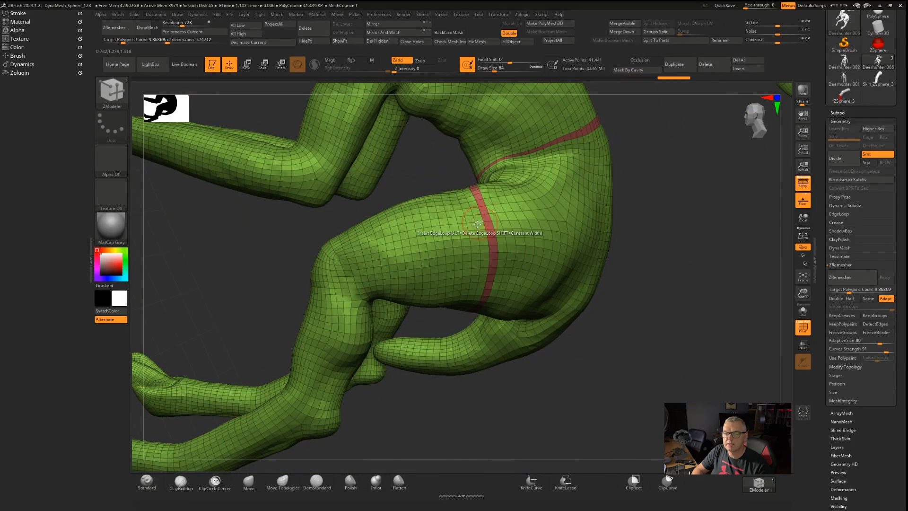
click(334, 336)
right_drag(315, 283, 511, 302)
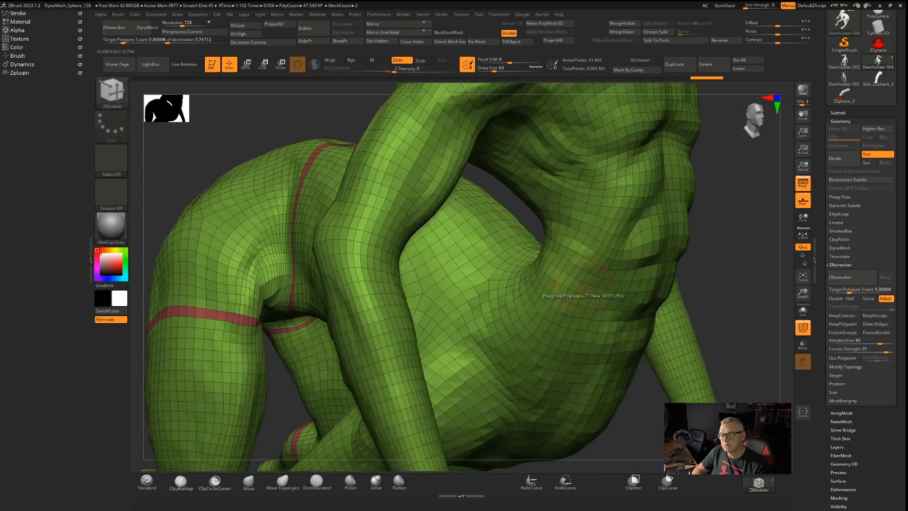
Step: Add polygroup loops on the waist and shoulder, undoing the misplaced neck and shoulder loops
click(573, 310)
ctrl+right_drag(573, 310, 541, 327)
ctrl+right_drag(541, 326, 540, 373)
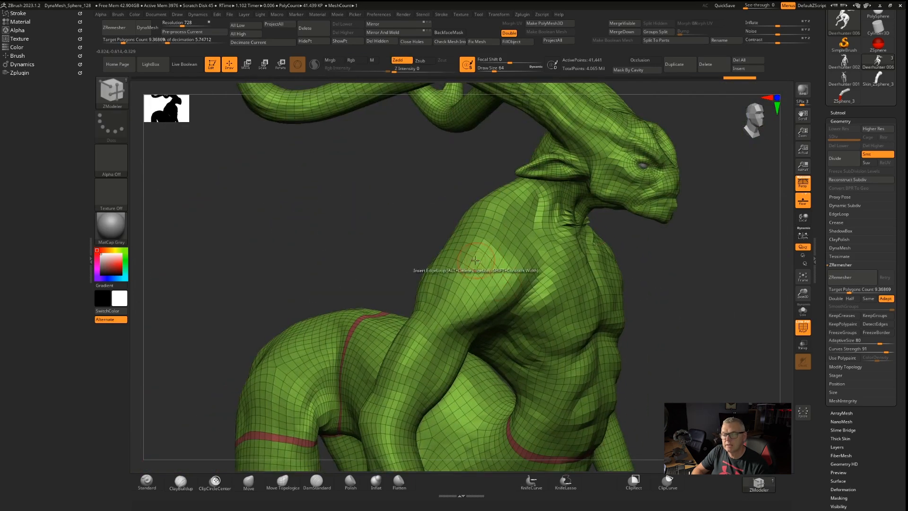
click(468, 273)
right_drag(455, 262, 525, 325)
key(ctrl+z)
click(529, 283)
key(ctrl+z)
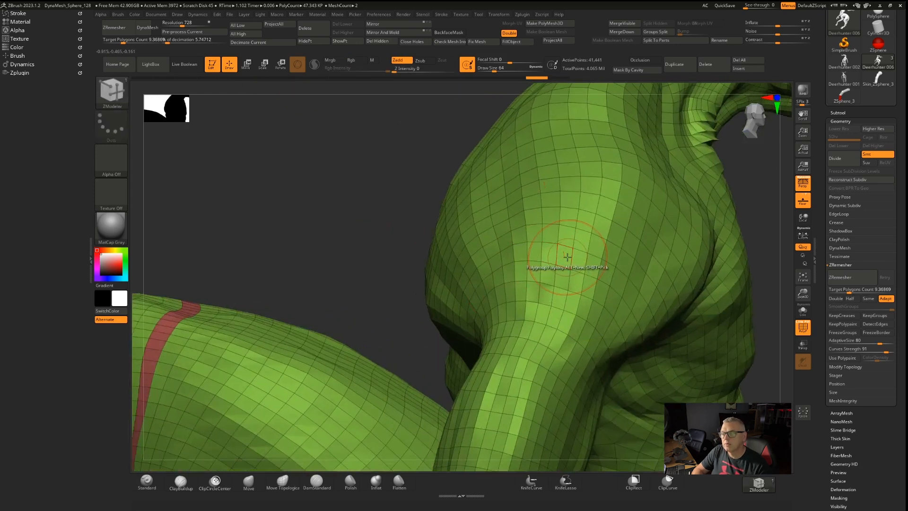
click(567, 256)
Step: Reselect ZModeler, review the shoulder and face, and hide polygroup colours to show brown wireframe
key(b)
key(z)
key(m)
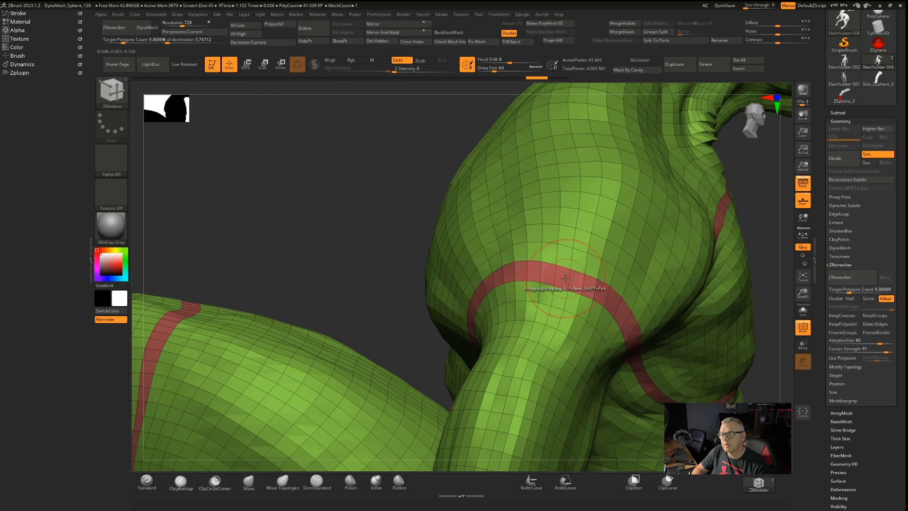
right_drag(574, 265, 546, 314)
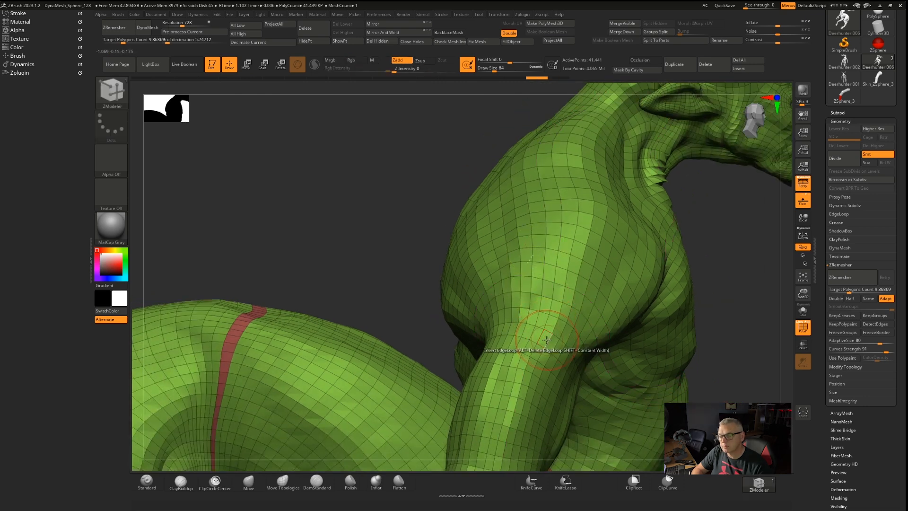
mouse_move(588, 304)
ctrl+right_down()
mouse_move(375, 248)
mouse_move(458, 228)
mouse_move(614, 297)
mouse_move(578, 424)
ctrl+right_up()
right_drag(665, 375, 633, 347)
mouse_move(613, 310)
ctrl+right_down()
mouse_move(537, 358)
mouse_move(562, 304)
mouse_move(444, 331)
mouse_move(374, 318)
mouse_move(389, 290)
mouse_move(361, 285)
mouse_move(340, 302)
mouse_move(361, 161)
mouse_move(542, 440)
mouse_move(485, 338)
ctrl+right_up()
ctrl+right_drag(485, 338, 484, 199)
ctrl+right_drag(485, 199, 528, 303)
right_drag(295, 216, 290, 194)
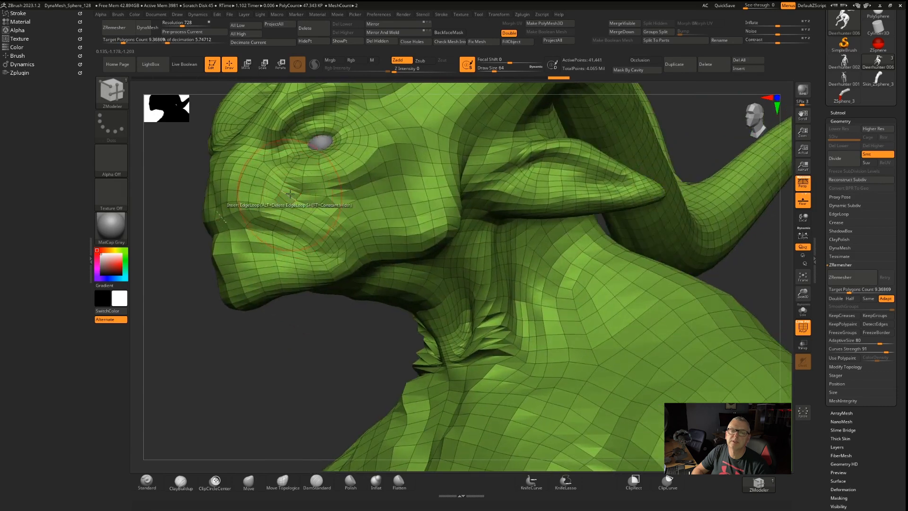
mouse_move(257, 330)
right_down()
mouse_move(470, 264)
mouse_move(428, 302)
mouse_move(392, 255)
mouse_move(346, 303)
mouse_move(304, 205)
mouse_move(397, 221)
mouse_move(353, 282)
mouse_move(371, 220)
mouse_move(269, 216)
mouse_move(336, 208)
mouse_move(302, 222)
mouse_move(337, 218)
mouse_move(298, 255)
mouse_move(304, 241)
mouse_move(346, 248)
right_up()
key(shift+f)
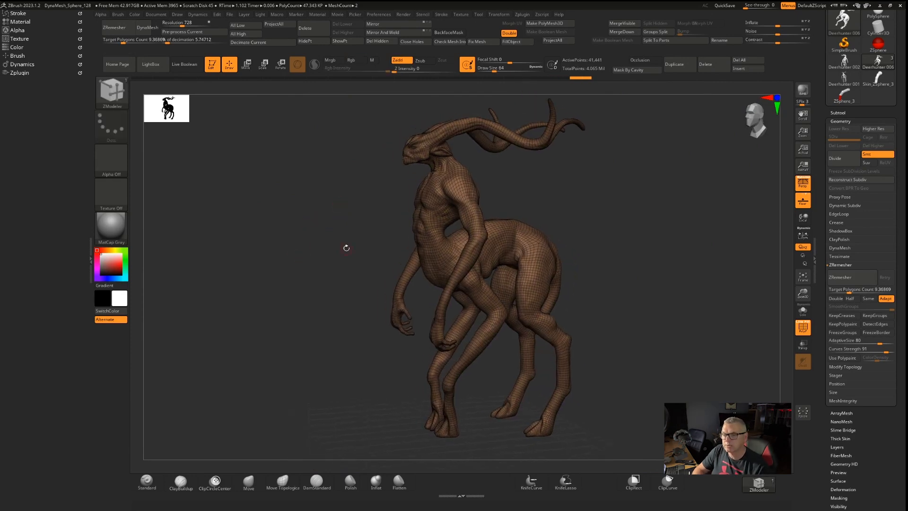
Step: Make the Deerhunter 005 subtool visible over the new mesh
click(837, 112)
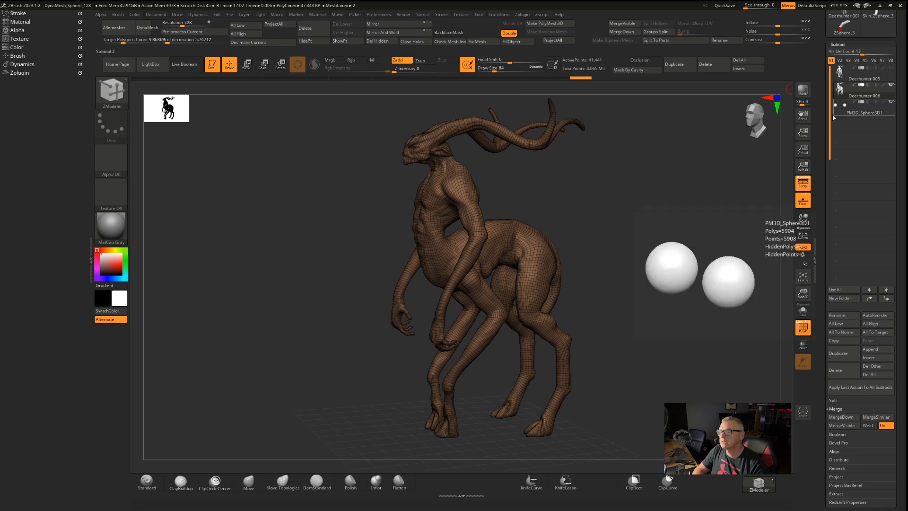
click(890, 69)
right_drag(730, 246, 696, 238)
mouse_move(458, 208)
ctrl+right_down()
mouse_move(466, 151)
mouse_move(489, 273)
ctrl+right_up()
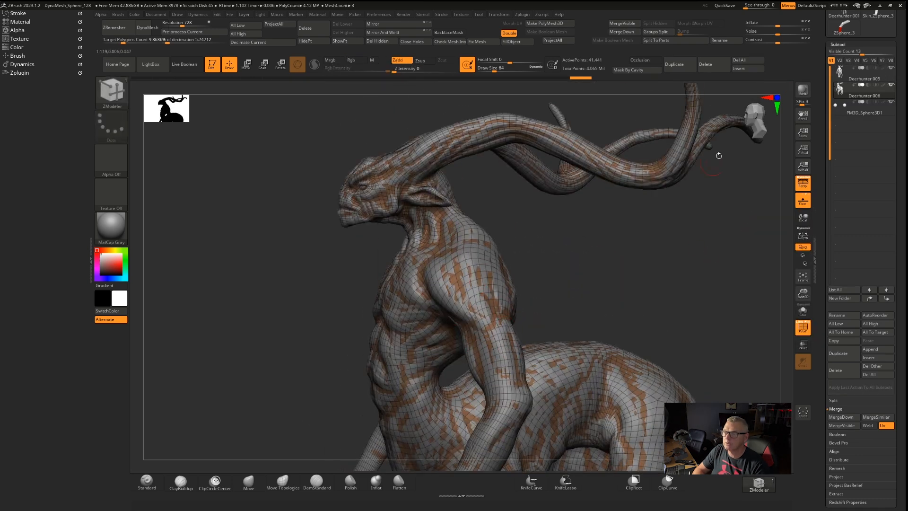
ctrl+right_drag(544, 279, 526, 347)
mouse_move(525, 348)
alt+right_down()
mouse_move(532, 295)
mouse_move(516, 272)
alt+right_up()
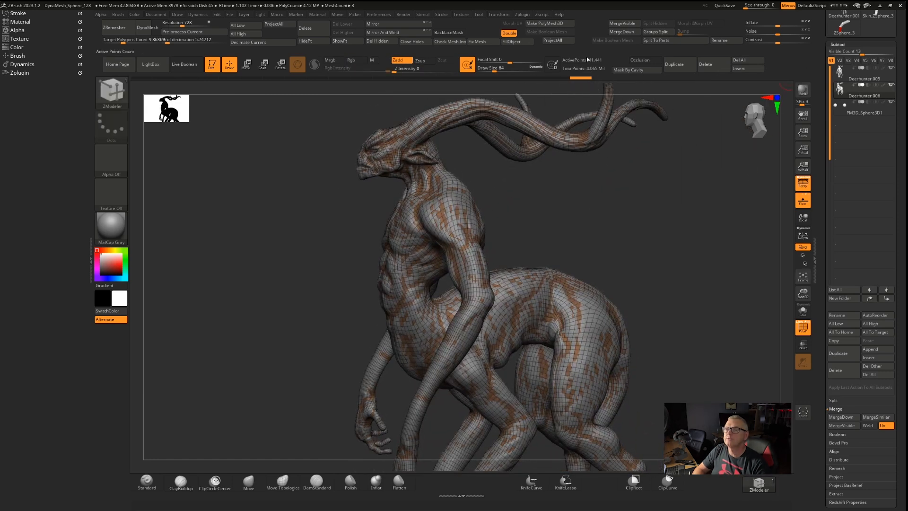
Step: Subdivide the new mesh once with Ctrl+D, to 165,758 points
key(ctrl)
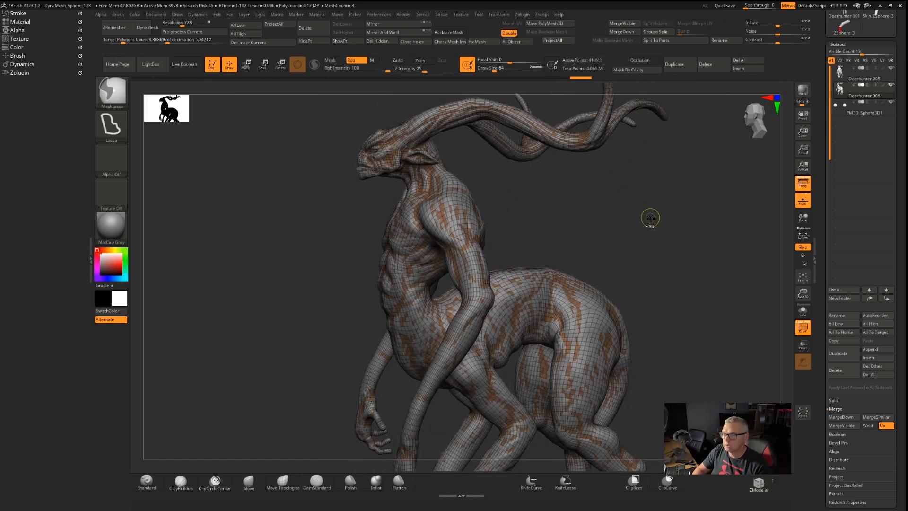
key(ctrl+d)
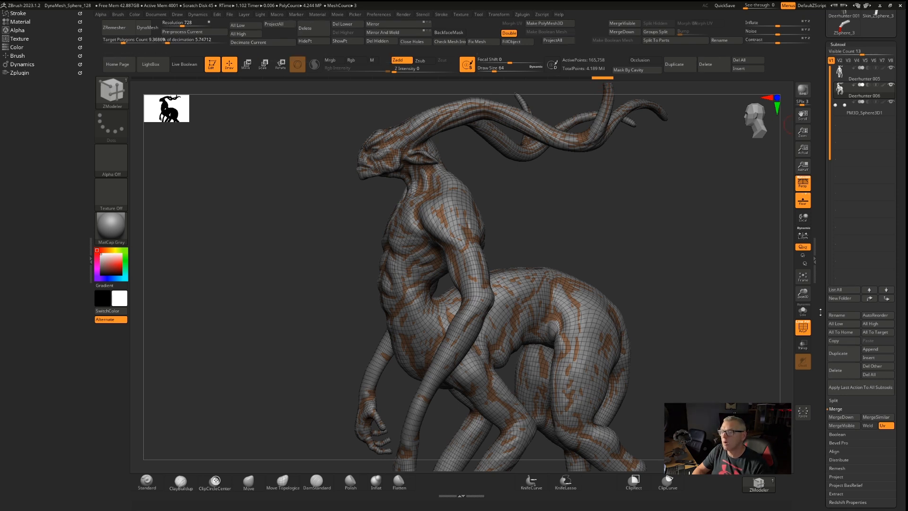
scroll(841, 331, down, 4)
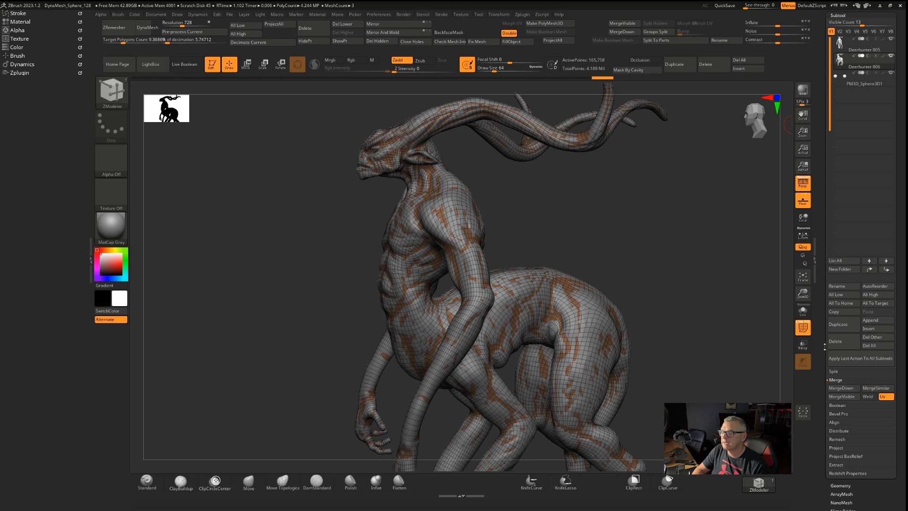
Step: Subdivide again and ProjectAll the original sculpt's detail onto the new mesh
click(836, 368)
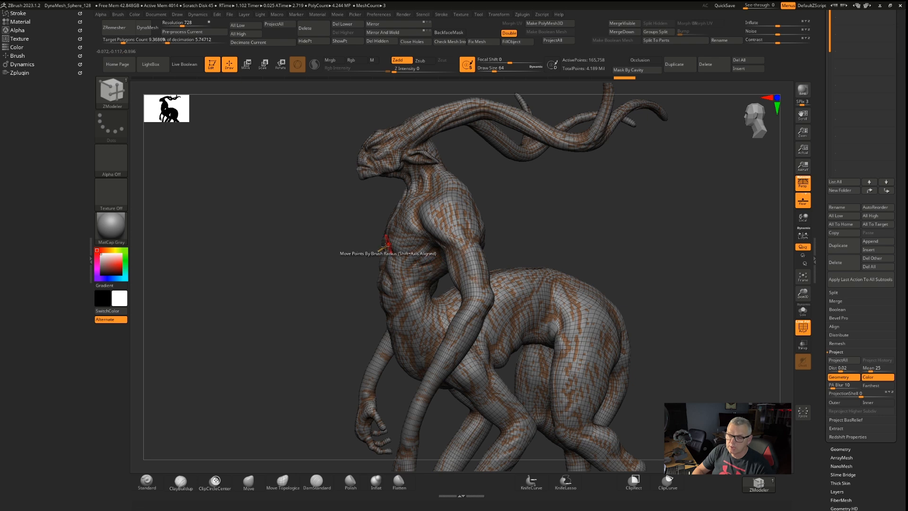
key(ctrl)
key(ctrl+d)
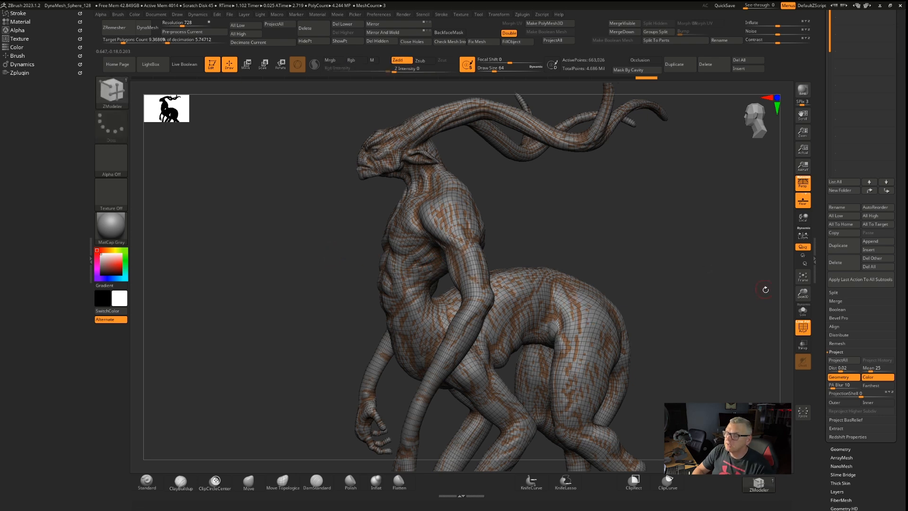
click(834, 360)
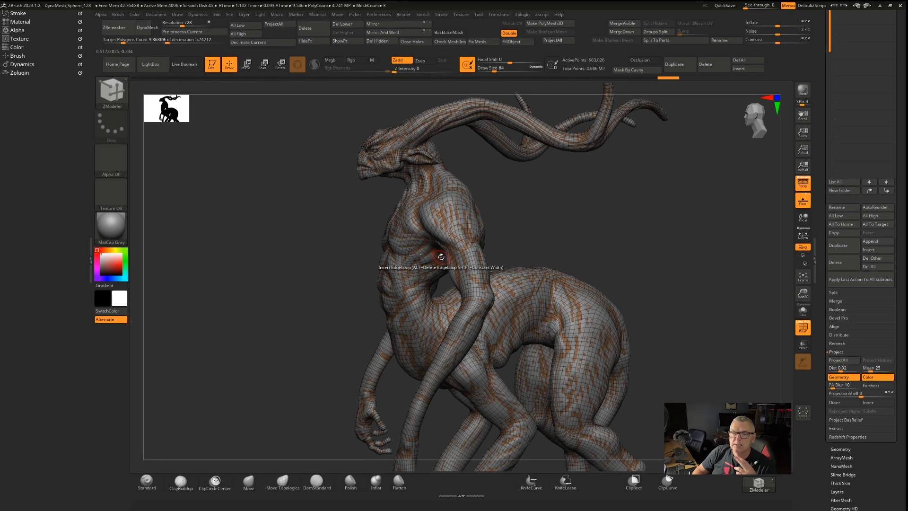
Step: Subdivide once more to 2.652 million points and orbit to review the result
drag(328, 210, 336, 215)
key(ctrl+d)
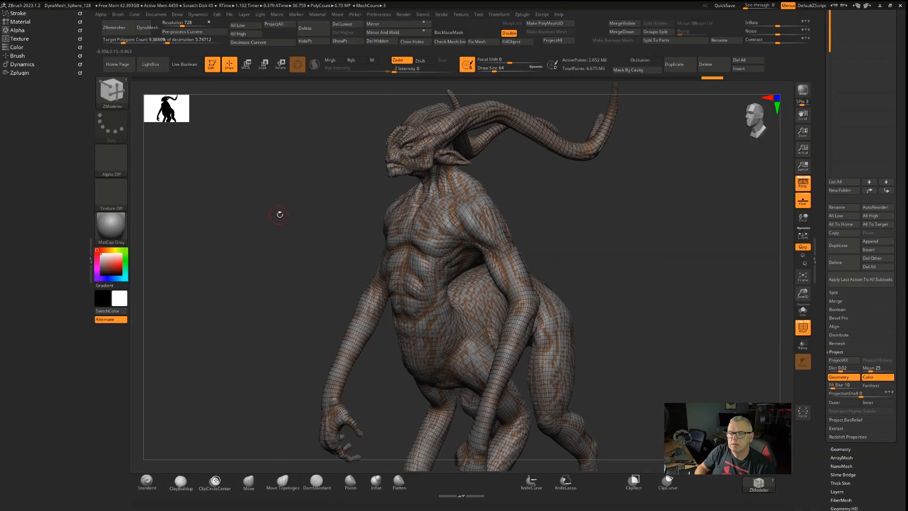
drag(280, 215, 306, 214)
ctrl+right_drag(392, 229, 328, 197)
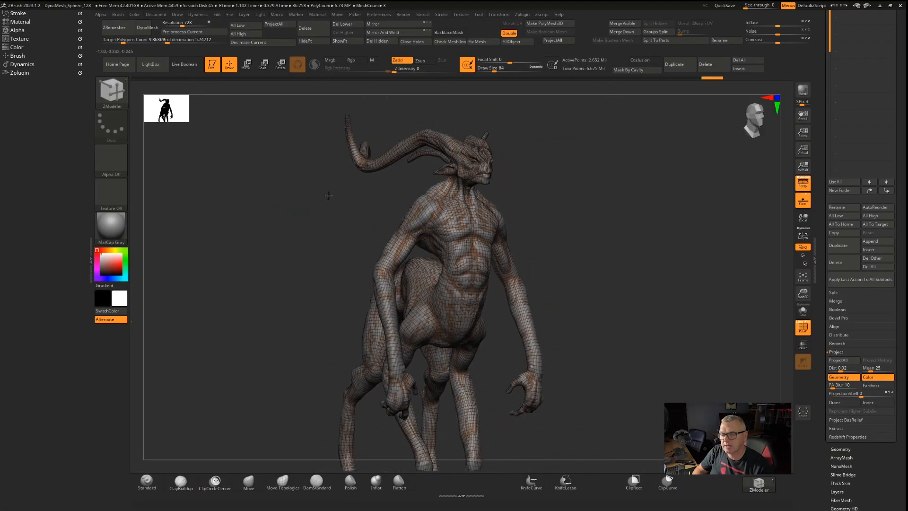
Step: Hide the PolyFrame wireframe and select the Deerhunter 005 sculpt
alt+drag(328, 197, 346, 185)
key(shift+f)
mouse_move(300, 207)
mouse_down()
mouse_move(326, 192)
mouse_move(310, 211)
mouse_up()
drag(818, 70, 824, 167)
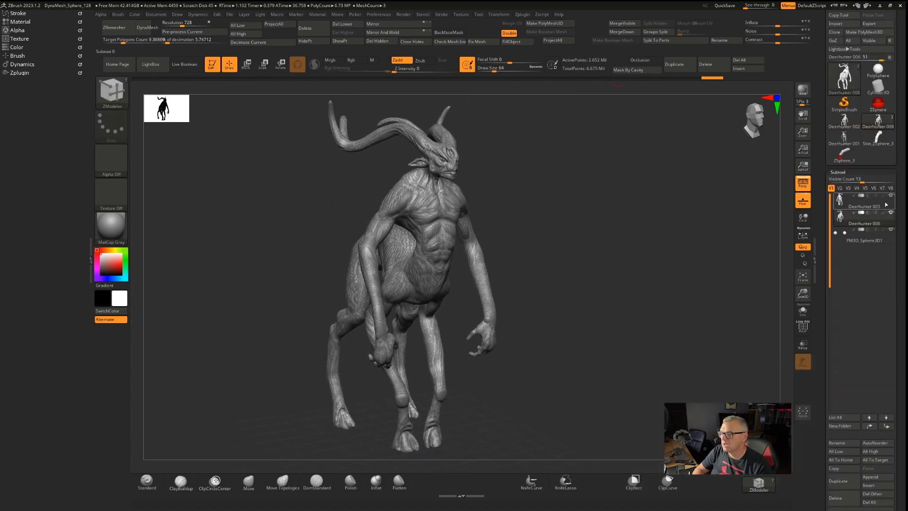
click(861, 199)
Step: In front view, move Deerhunter 005 right so it stands beside the new creature
key(w)
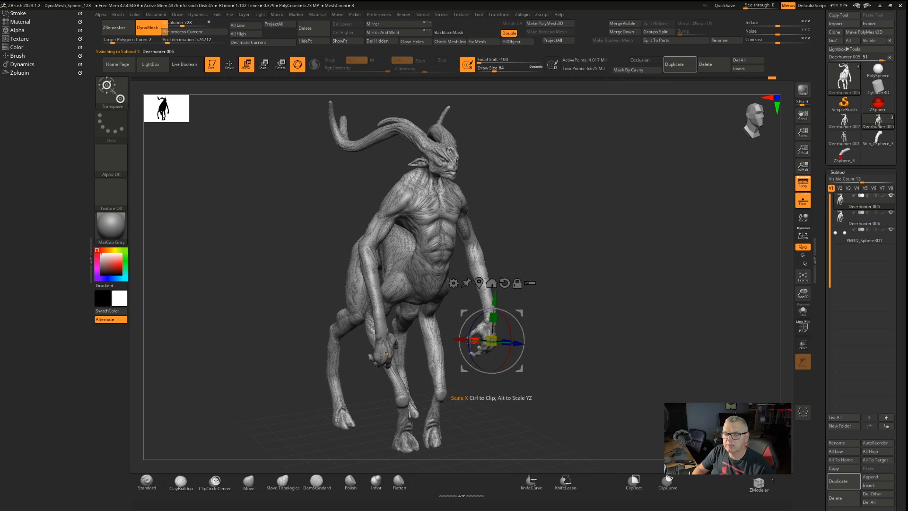
shift+drag(555, 326, 508, 326)
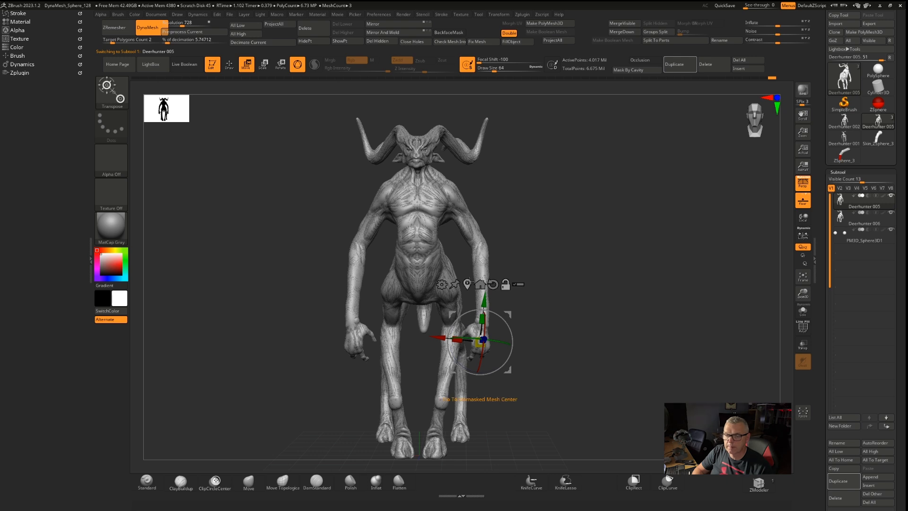
alt+click(467, 285)
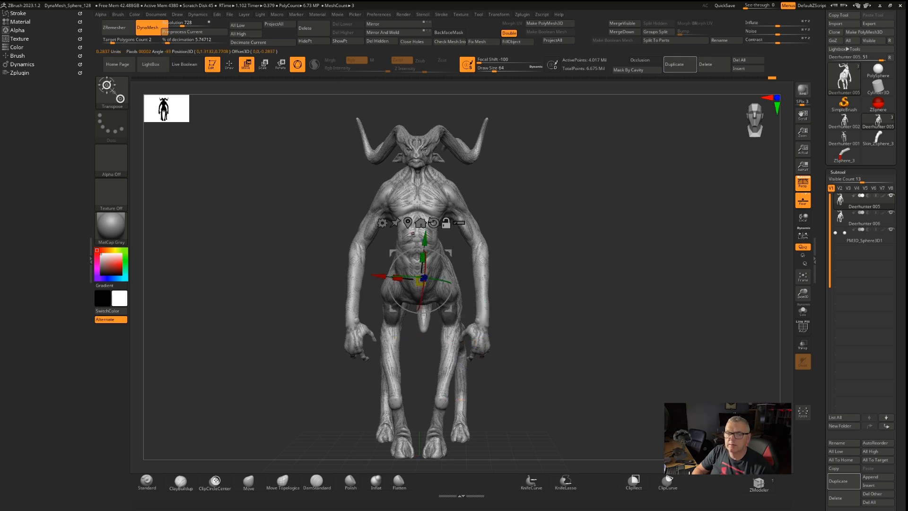
drag(377, 276, 545, 295)
Step: Select Deerhunter 006, show its wireframe and drop it one subdivision level
drag(685, 193, 428, 195)
mouse_move(427, 195)
right_down()
mouse_move(416, 197)
mouse_move(457, 258)
mouse_move(341, 246)
right_up()
right_drag(177, 222, 293, 216)
mouse_move(379, 220)
ctrl+right_down()
mouse_move(543, 250)
mouse_move(509, 309)
mouse_move(442, 276)
ctrl+right_up()
alt+click(442, 276)
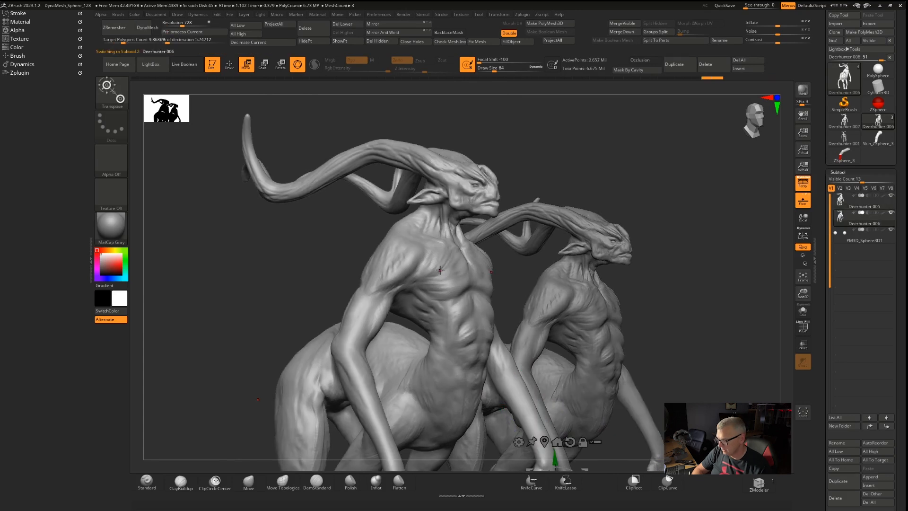
key(shift+f)
key(shift+f)
key(shift+f)
key(shift+f)
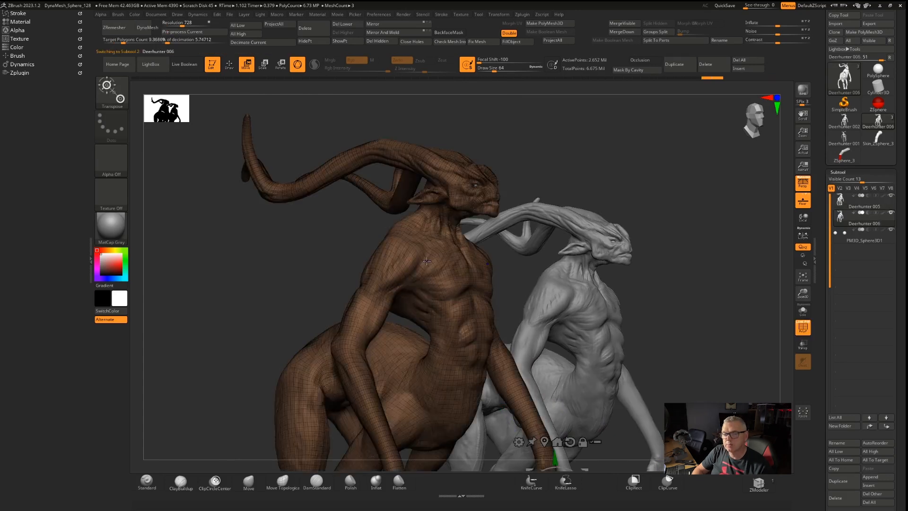
key(shift+d)
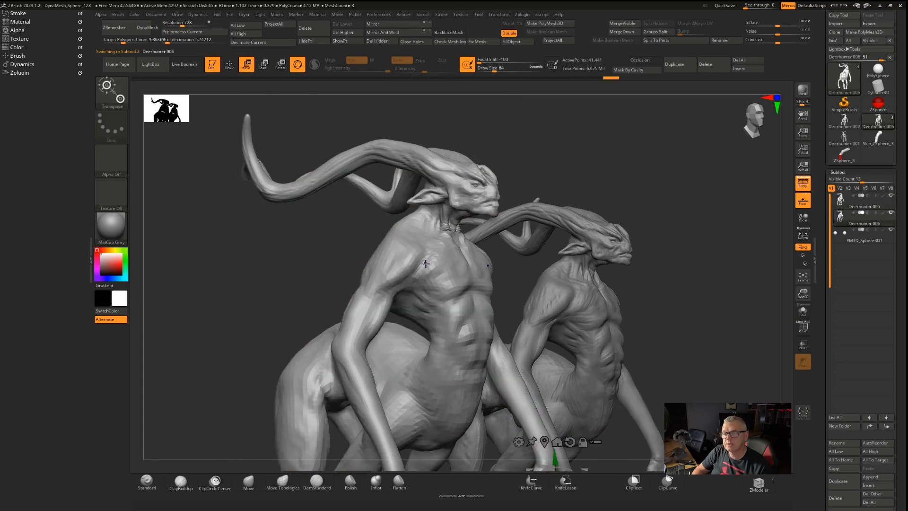
Step: Compare both creatures in profile, restore Deerhunter 006's top level, and reselect Deerhunter 005
drag(330, 245, 443, 253)
key(d)
key(d)
key(d)
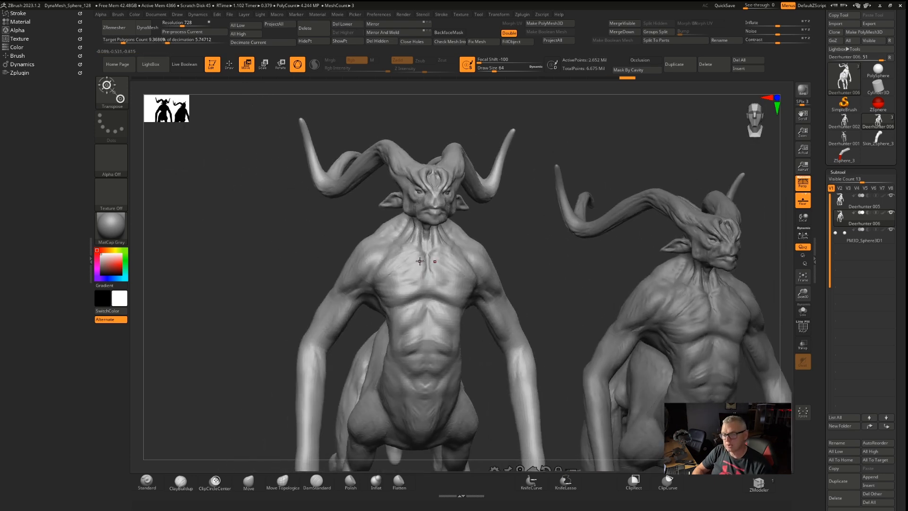
alt+drag(439, 274, 358, 223)
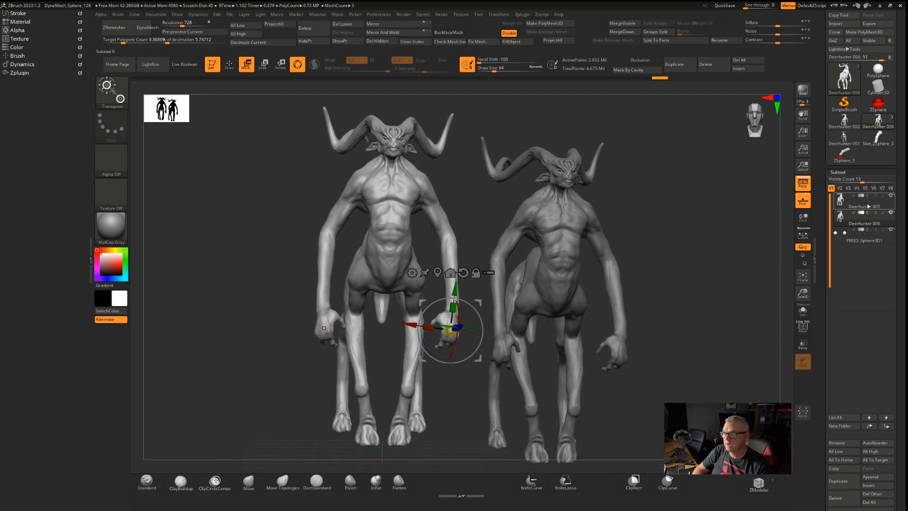
click(886, 204)
scroll(841, 430, down, 3)
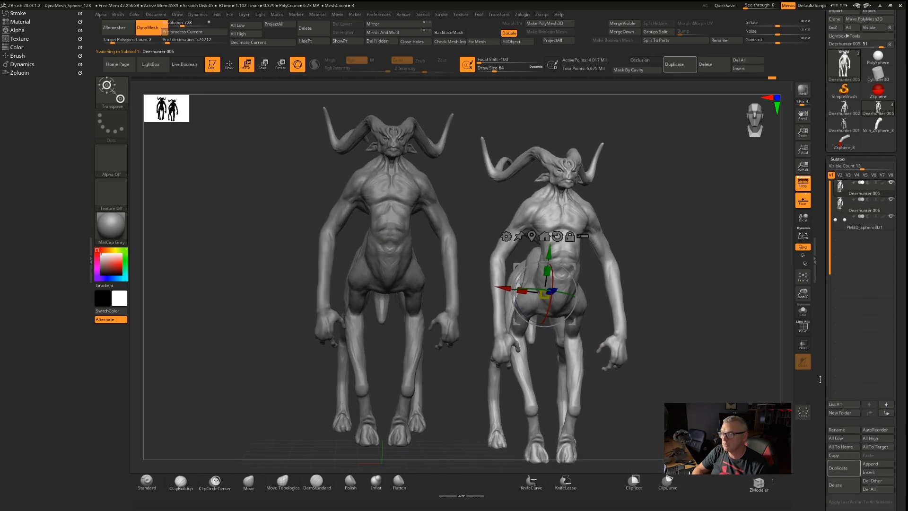
Step: Delete the Deerhunter 005 sculpt and zoom in on the remaining creature
click(836, 443)
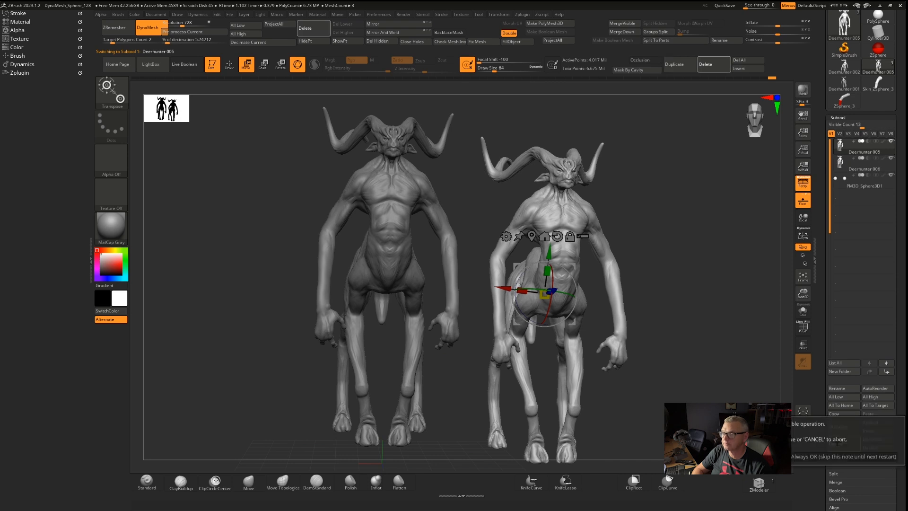
click(804, 456)
mouse_move(358, 228)
ctrl+right_down()
mouse_move(439, 298)
mouse_move(454, 285)
ctrl+right_up()
alt+right_drag(393, 227, 482, 341)
Step: Orbit around the creature, turn the wireframe off, and frame the head close up
right_drag(645, 262, 632, 266)
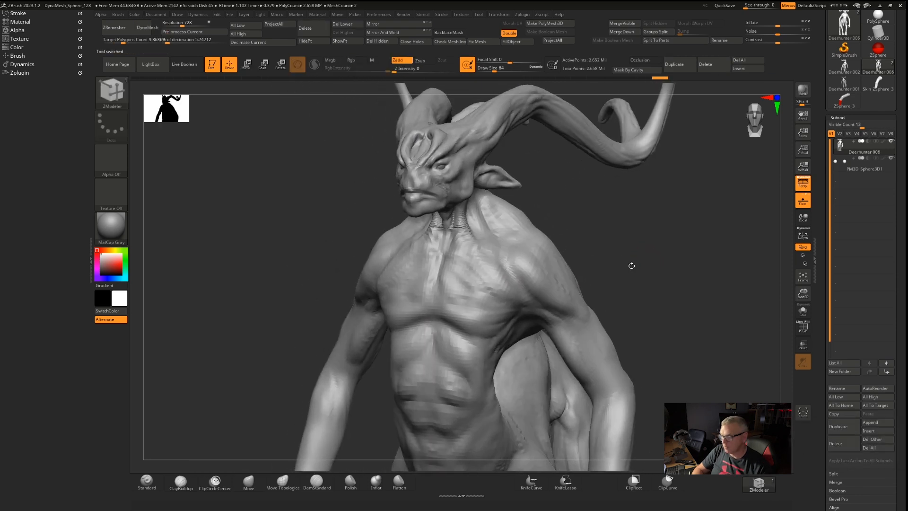
key(shift+f)
right_drag(424, 253, 300, 249)
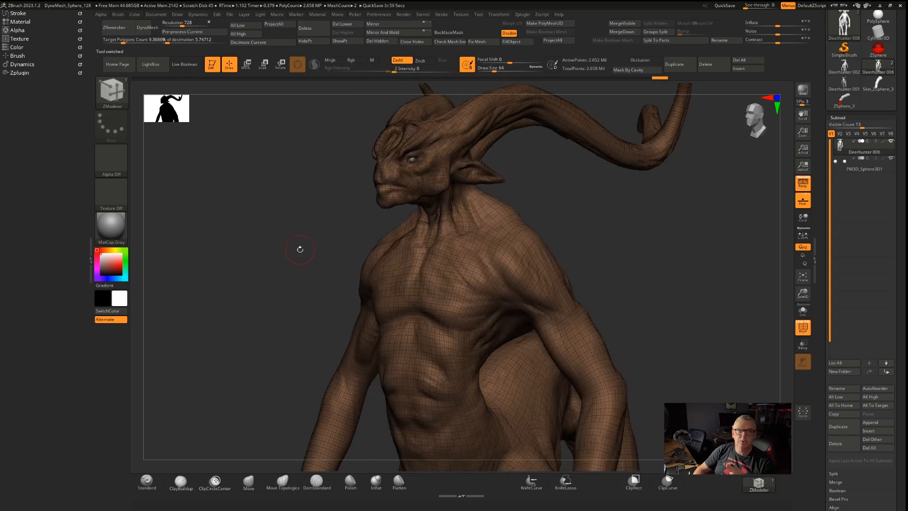
right_drag(450, 184, 352, 236)
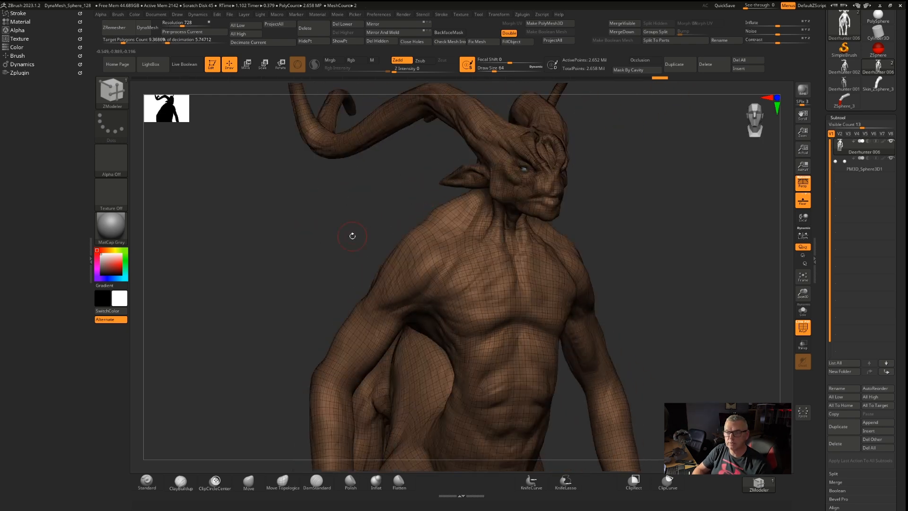
right_drag(447, 220, 393, 218)
key(shift+f)
right_drag(318, 227, 324, 217)
ctrl+right_drag(473, 170, 484, 215)
alt+right_drag(440, 123, 462, 306)
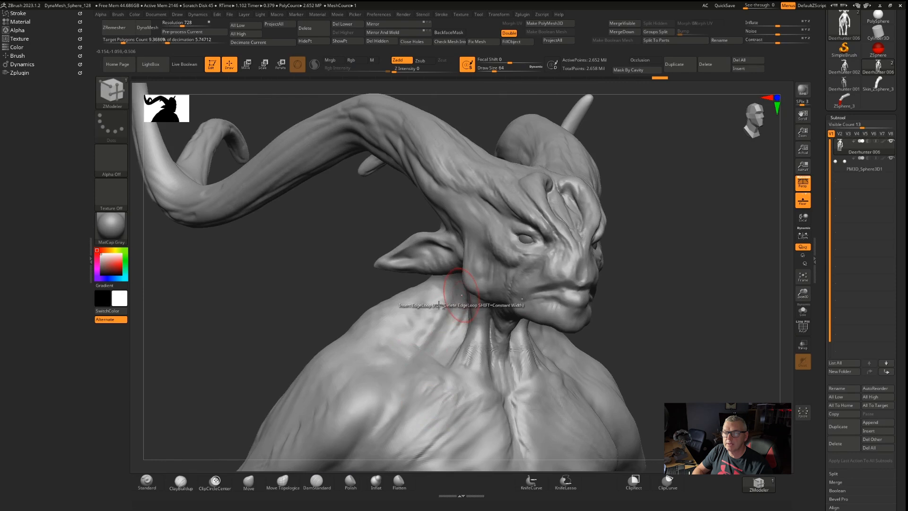
Step: Set the model colour to a pale grey-beige
right_drag(267, 197, 242, 199)
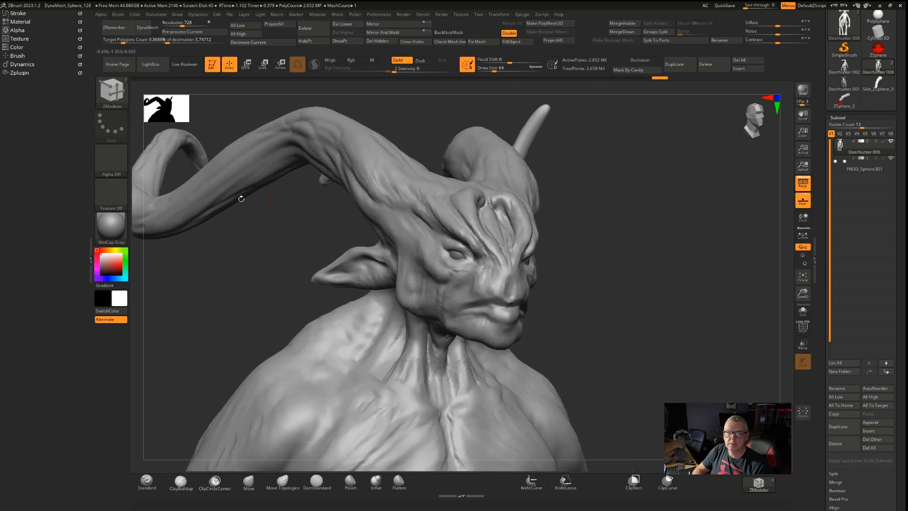
click(106, 250)
drag(108, 261, 104, 259)
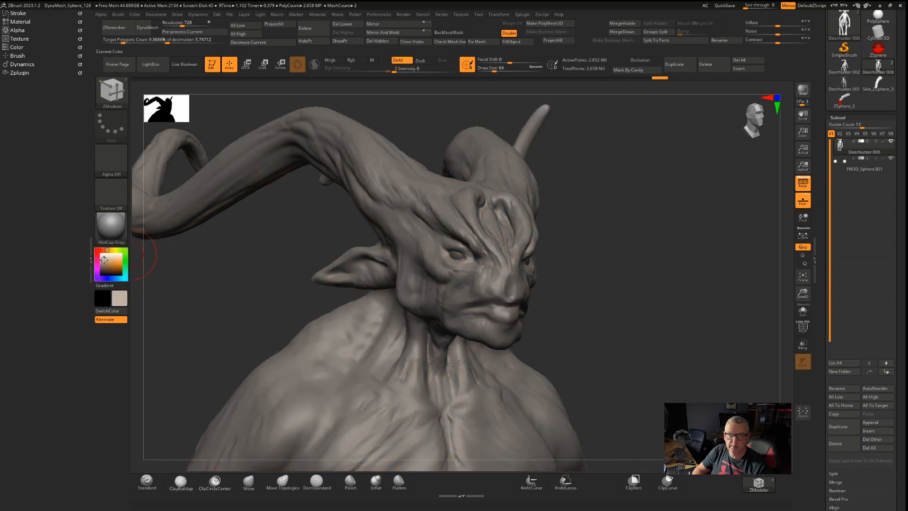
click(105, 260)
click(102, 259)
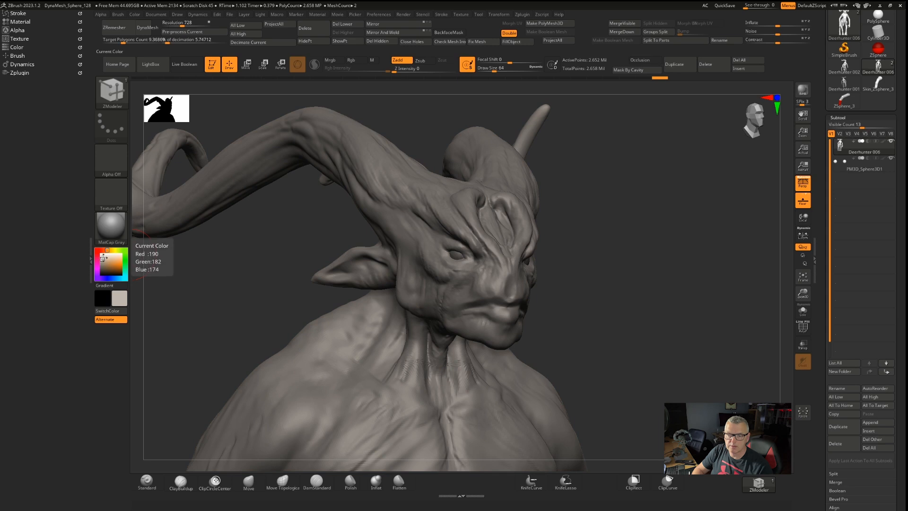
Step: Smooth the neck folds on both sides at a lower subdivision level, then return to the top level
right_drag(279, 238, 389, 369)
alt+right_drag(450, 321, 469, 225)
drag(495, 70, 487, 71)
shift+drag(471, 254, 472, 228)
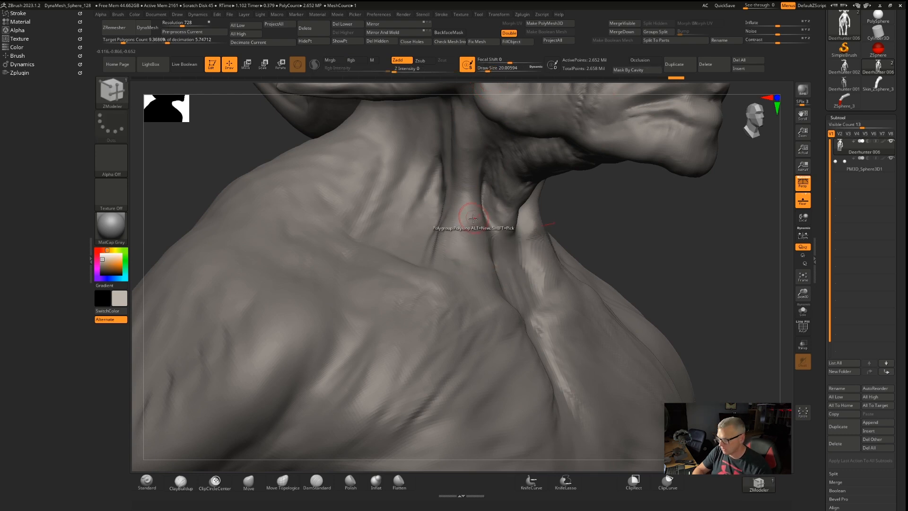
key(shift+d)
shift+drag(534, 235, 531, 201)
mouse_move(463, 192)
shift+mouse_down()
mouse_move(460, 235)
mouse_move(522, 252)
shift+mouse_up()
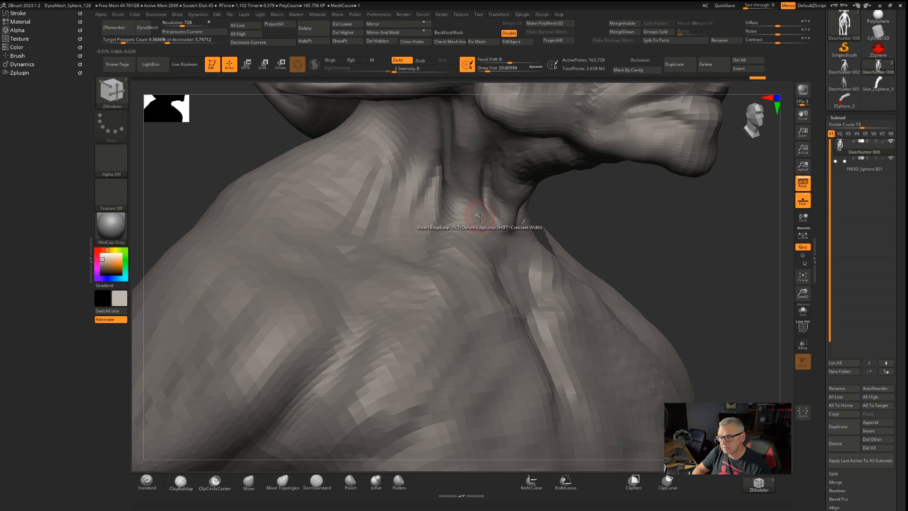
key(d)
drag(595, 224, 478, 234)
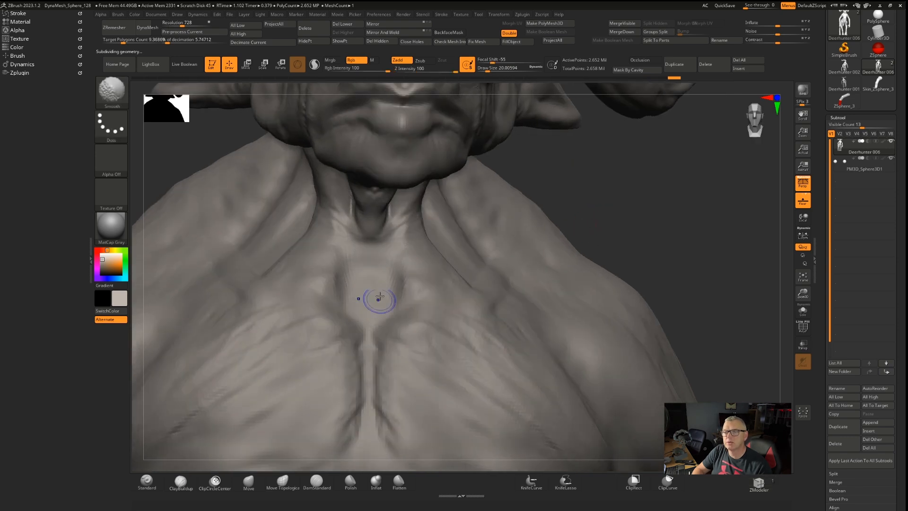
Step: Switch to the ZModeler brush and subdivide the mesh to about 10.6 million points
key(b)
key(z)
key(m)
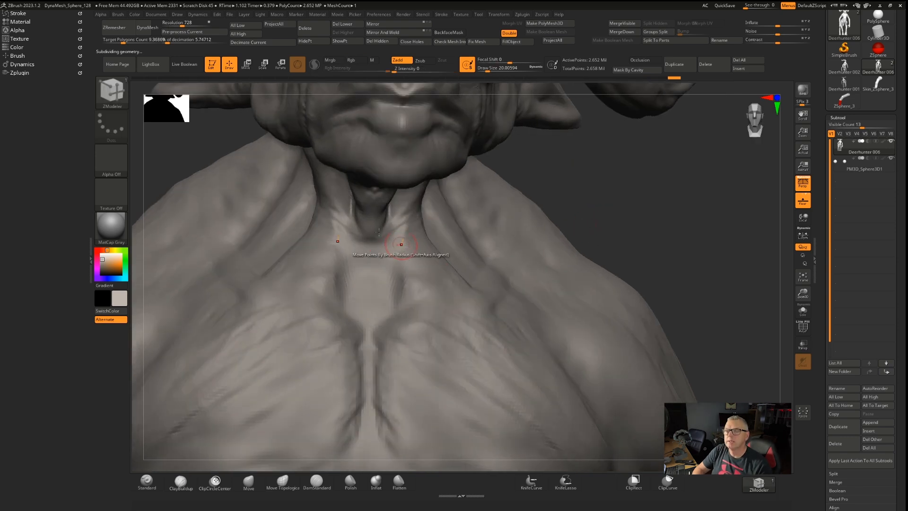
mouse_move(559, 285)
ctrl+right_down()
mouse_move(428, 268)
mouse_move(583, 199)
ctrl+right_up()
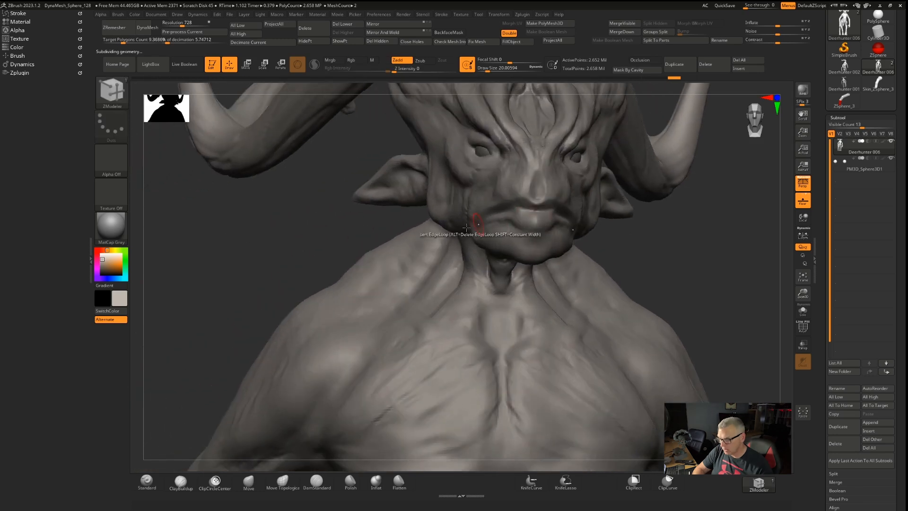
key(ctrl+d)
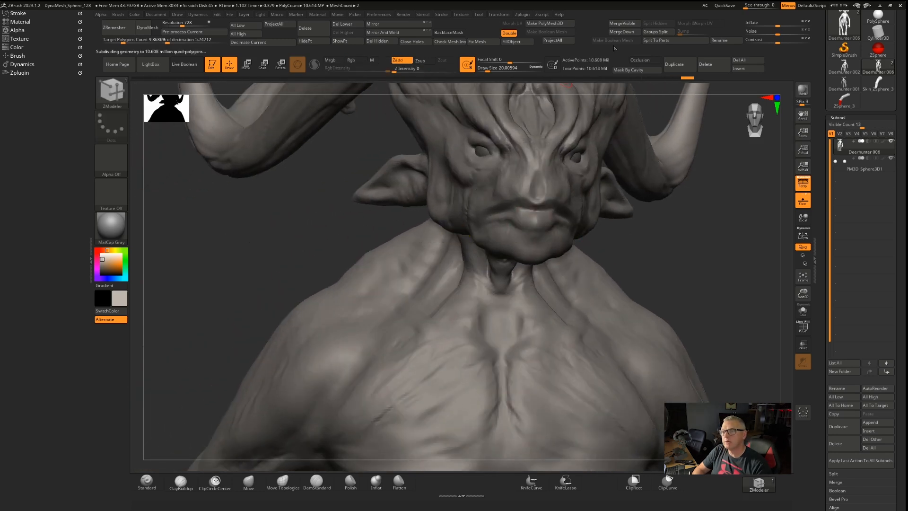
Step: Orbit and zoom around the subdivided head to inspect it, ending framed on the face
right_drag(407, 223, 176, 222)
right_drag(227, 285, 204, 272)
ctrl+right_drag(426, 411, 425, 241)
ctrl+right_drag(442, 305, 444, 433)
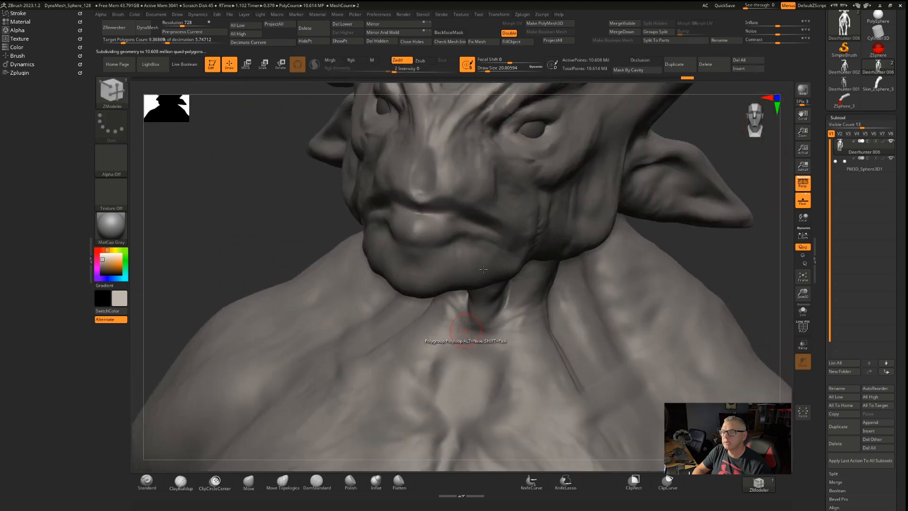
mouse_move(246, 231)
right_down()
mouse_move(249, 221)
mouse_move(289, 272)
mouse_move(282, 284)
right_up()
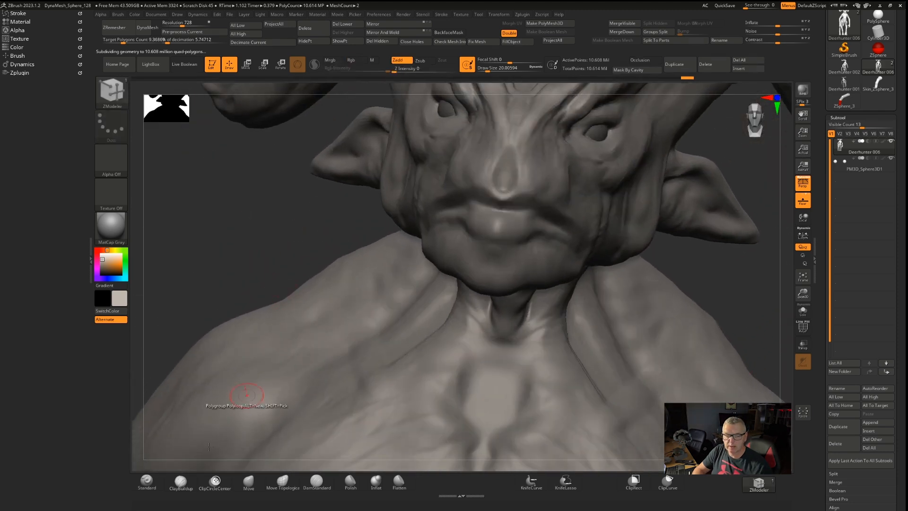
click(181, 482)
mouse_move(348, 297)
alt+right_down()
mouse_move(344, 345)
mouse_move(482, 198)
alt+right_up()
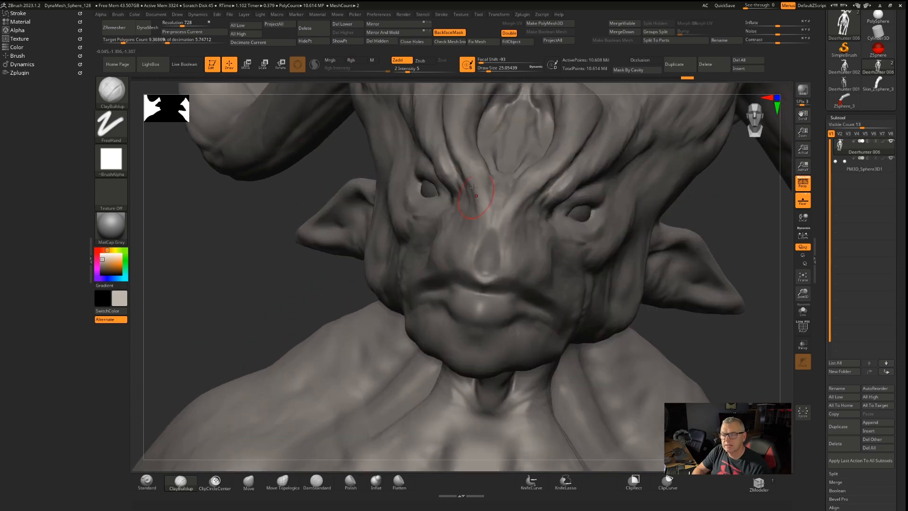
Step: Shrink the ClayBuildup brush to about 14 and add clay on the lips and nose, smoothing the nostril
drag(481, 62, 482, 62)
click(486, 70)
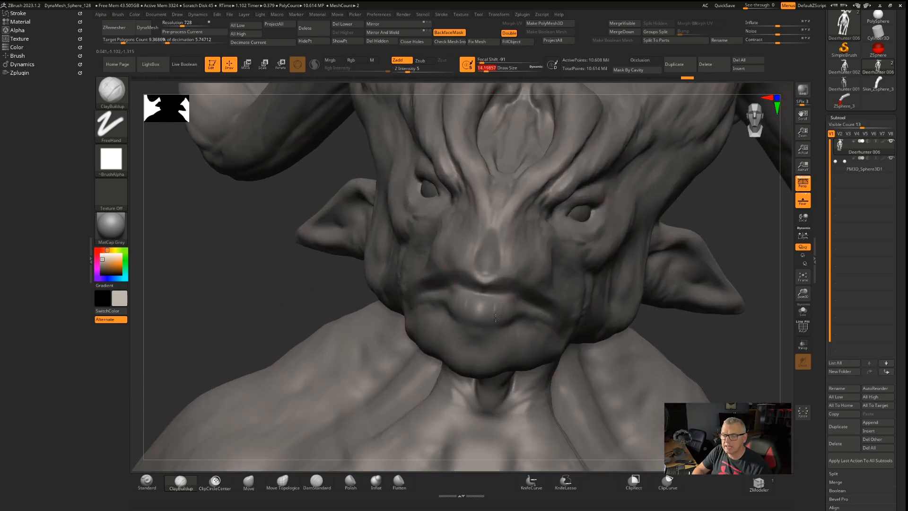
mouse_move(499, 321)
mouse_down()
mouse_move(531, 322)
mouse_move(483, 304)
mouse_move(518, 332)
mouse_up()
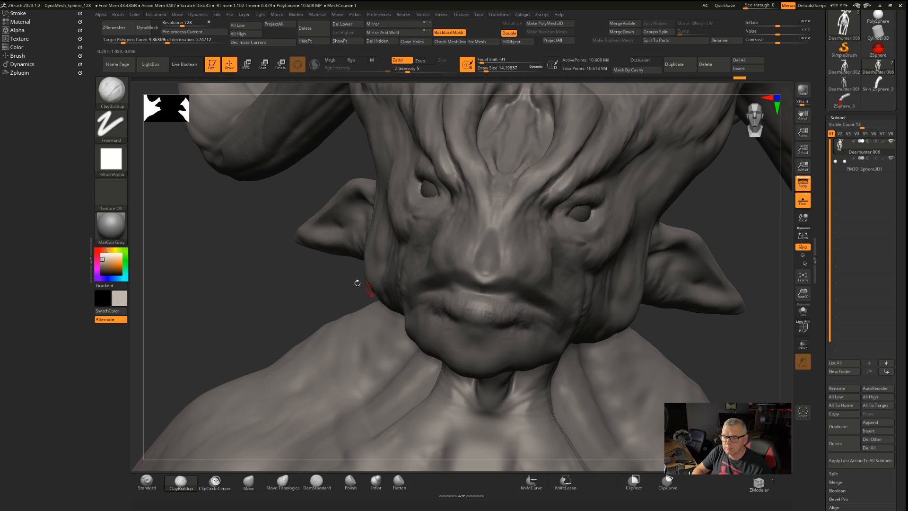
drag(356, 282, 455, 279)
drag(495, 171, 522, 187)
drag(356, 274, 530, 321)
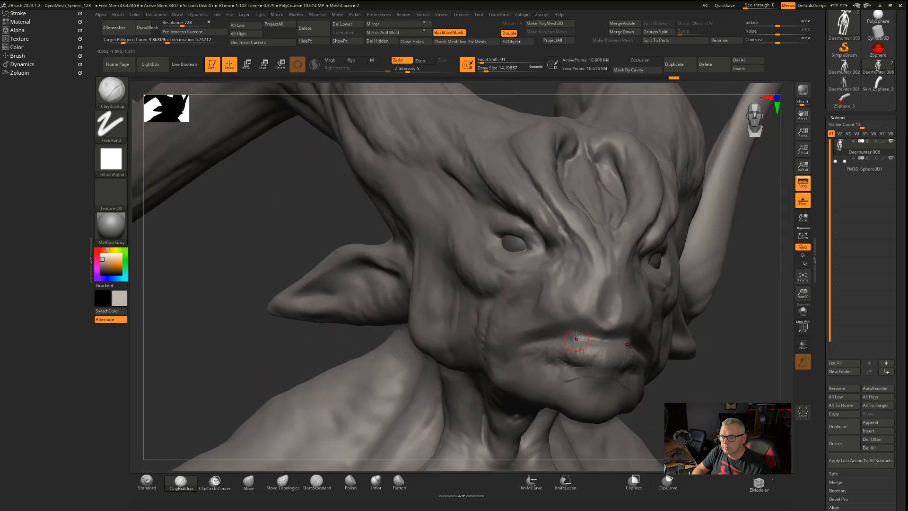
drag(617, 297, 609, 313)
alt+right_drag(593, 359, 589, 327)
shift+drag(588, 326, 571, 327)
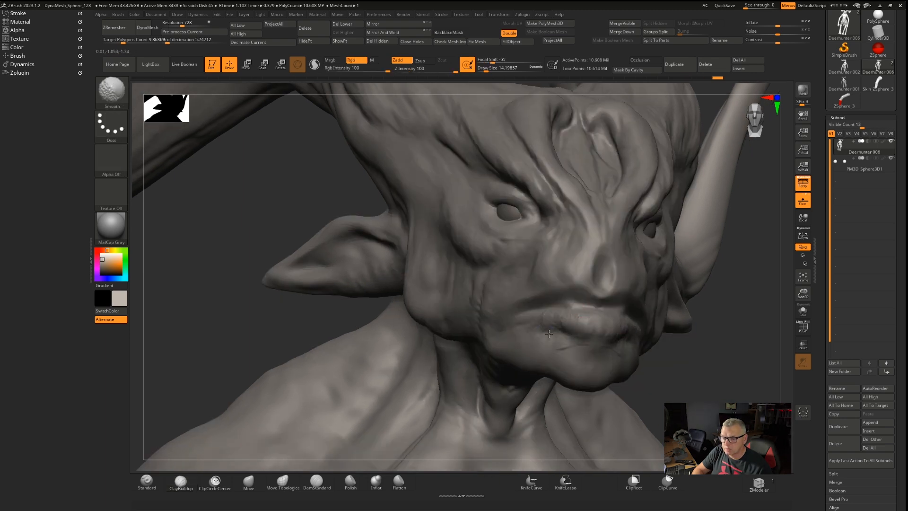
Step: Build clay ridges below the nose and under the chin, smoothing the jaw
right_drag(548, 334, 487, 166)
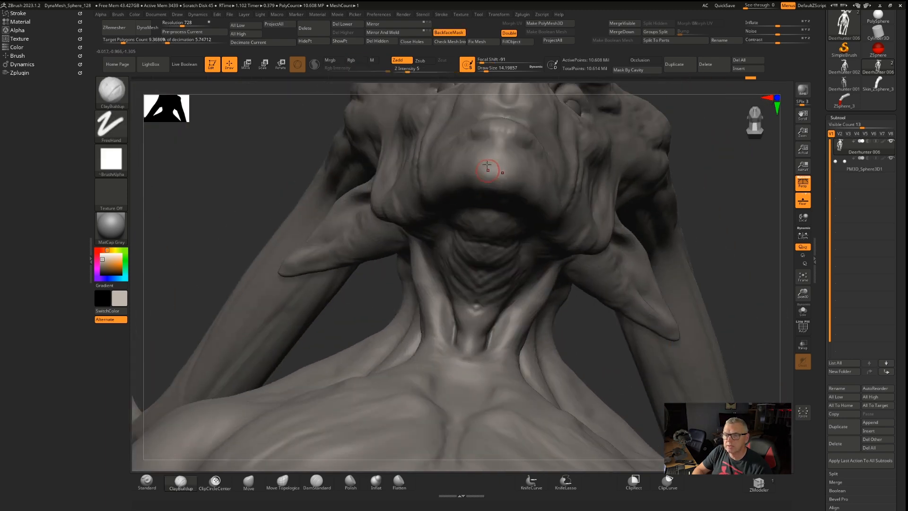
drag(476, 162, 475, 194)
key(shift)
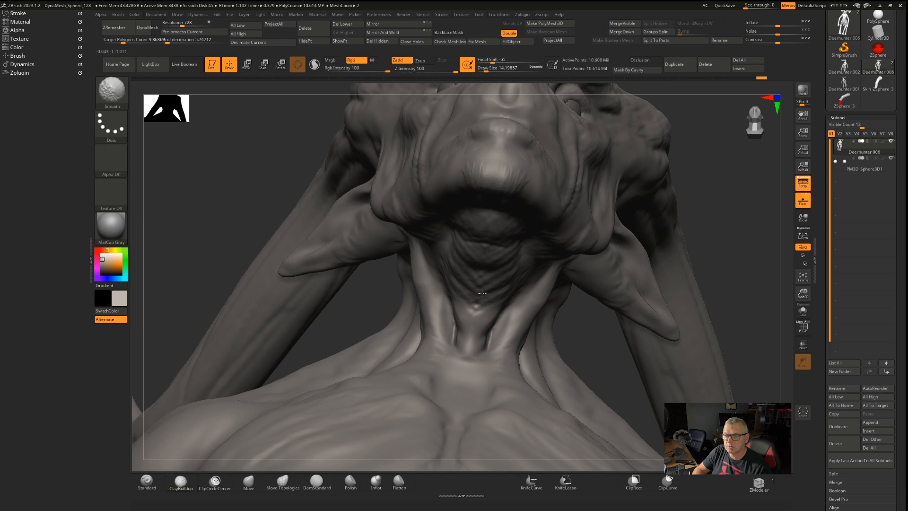
shift+drag(482, 293, 478, 287)
mouse_move(462, 243)
mouse_down()
mouse_move(489, 255)
mouse_move(494, 296)
mouse_move(481, 331)
mouse_up()
right_drag(451, 298, 600, 338)
mouse_move(651, 246)
shift+mouse_down()
mouse_move(667, 255)
mouse_move(630, 261)
mouse_move(628, 275)
mouse_move(583, 249)
shift+mouse_up()
shift+drag(587, 250, 598, 273)
Step: Add clay ridges on the cheek beside the nose, smoothing the wrinkles below the eye
mouse_move(580, 187)
mouse_down()
mouse_move(553, 234)
mouse_move(562, 253)
mouse_up()
mouse_move(595, 165)
shift+mouse_down()
mouse_move(582, 160)
mouse_move(579, 167)
mouse_move(591, 167)
shift+mouse_up()
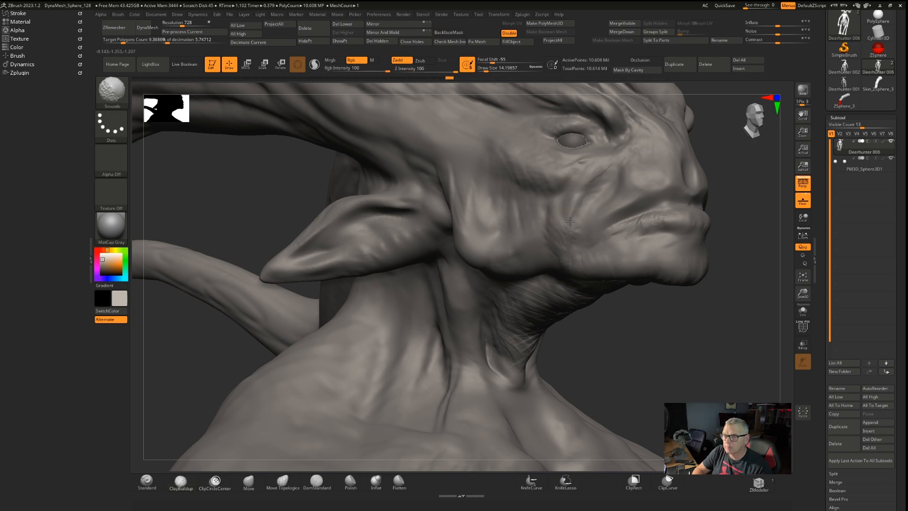
shift+drag(570, 221, 573, 215)
right_drag(576, 199, 588, 247)
drag(732, 342, 680, 352)
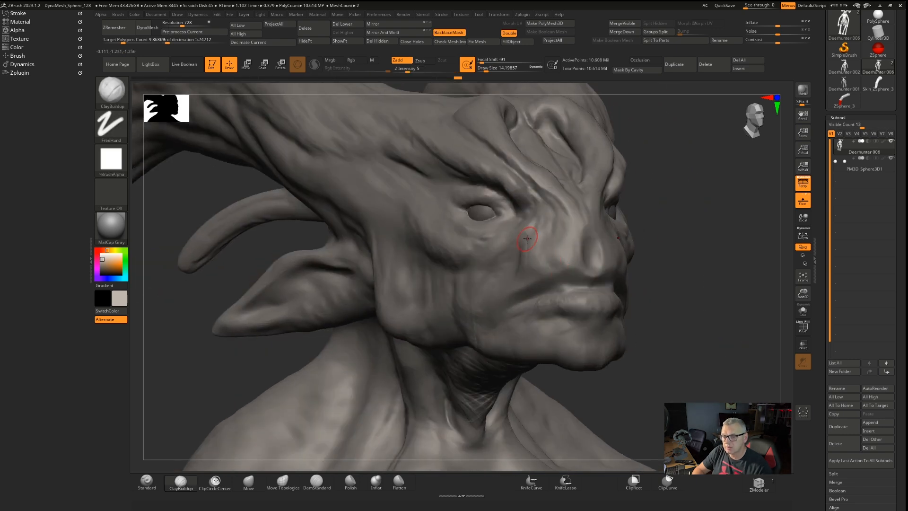
drag(527, 238, 514, 277)
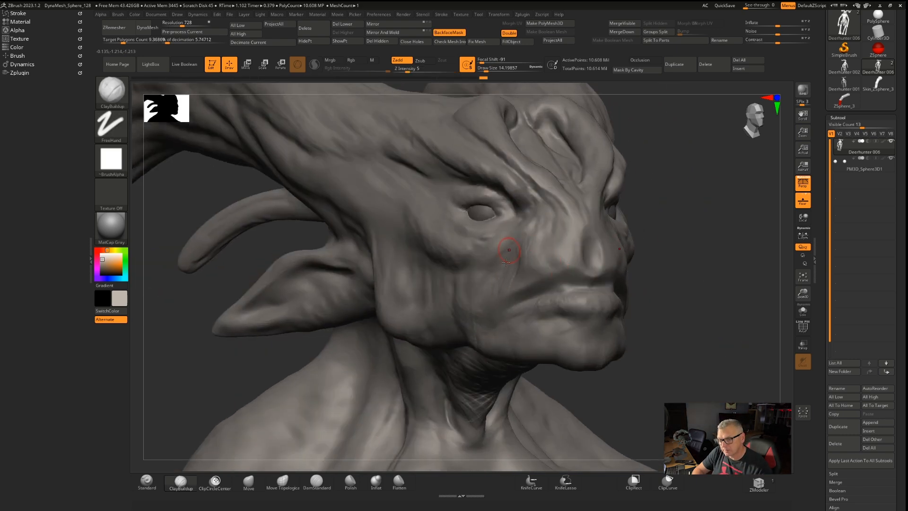
key(shift)
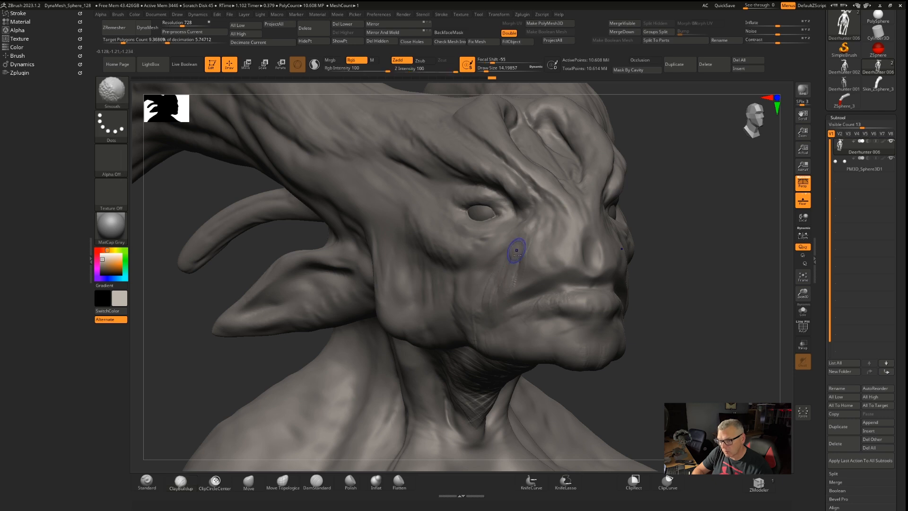
shift+drag(497, 289, 512, 215)
key(shift)
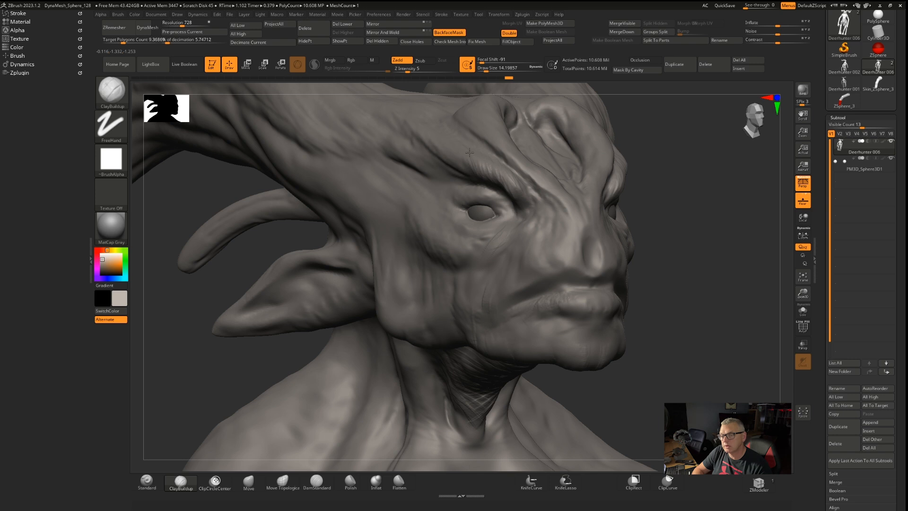
key(shift)
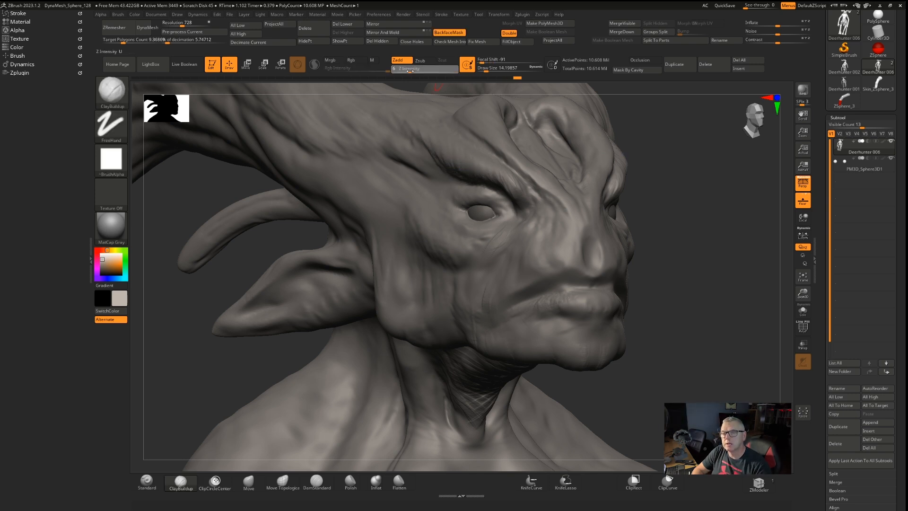
drag(485, 67, 487, 67)
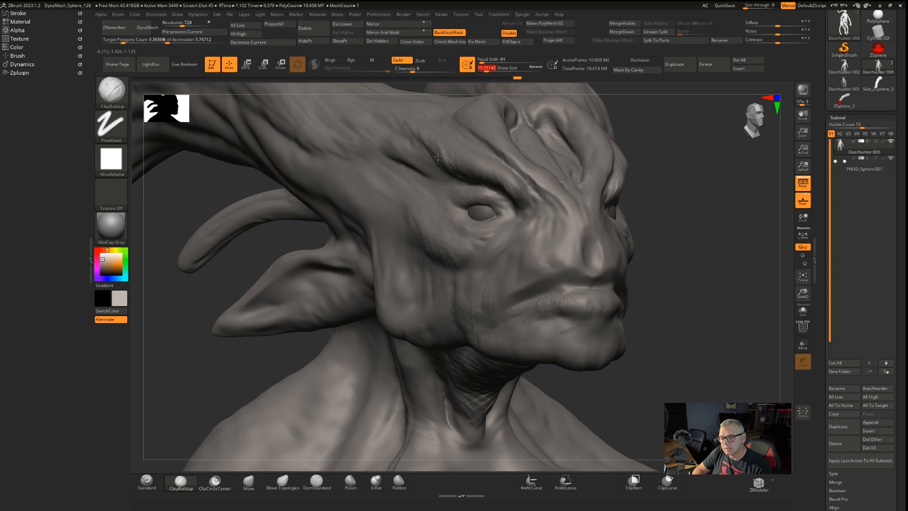
key(shift)
Step: Build up the temple and brow ridge with clay and smooth the brow
drag(430, 174, 387, 139)
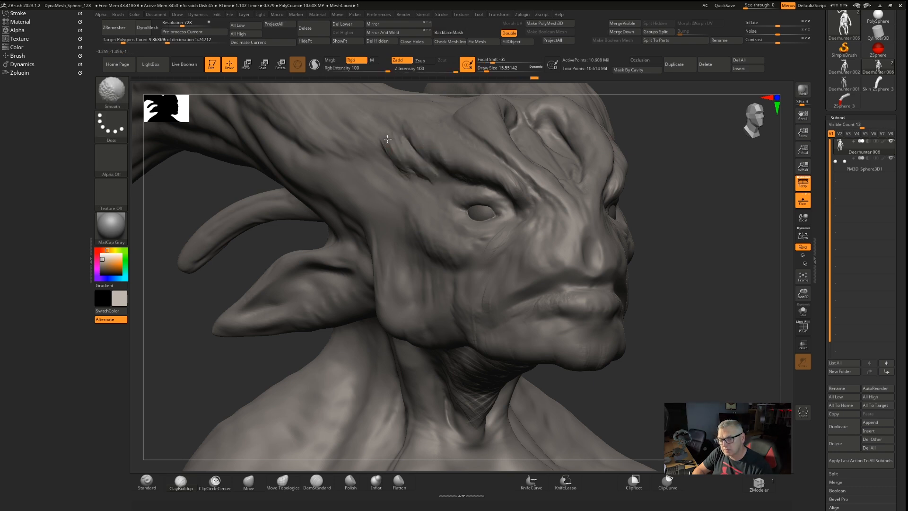
mouse_move(521, 193)
mouse_down()
mouse_move(469, 147)
mouse_move(520, 171)
mouse_move(529, 185)
mouse_move(521, 190)
mouse_move(502, 179)
mouse_move(525, 195)
mouse_up()
alt+right_drag(501, 303, 466, 426)
Step: Carve fine creases around the eye's inner corner with a small DamStandard brush, smoothing the lower lid
click(321, 486)
mouse_move(489, 254)
alt+right_down()
mouse_move(489, 264)
mouse_move(501, 203)
mouse_move(479, 368)
alt+right_up()
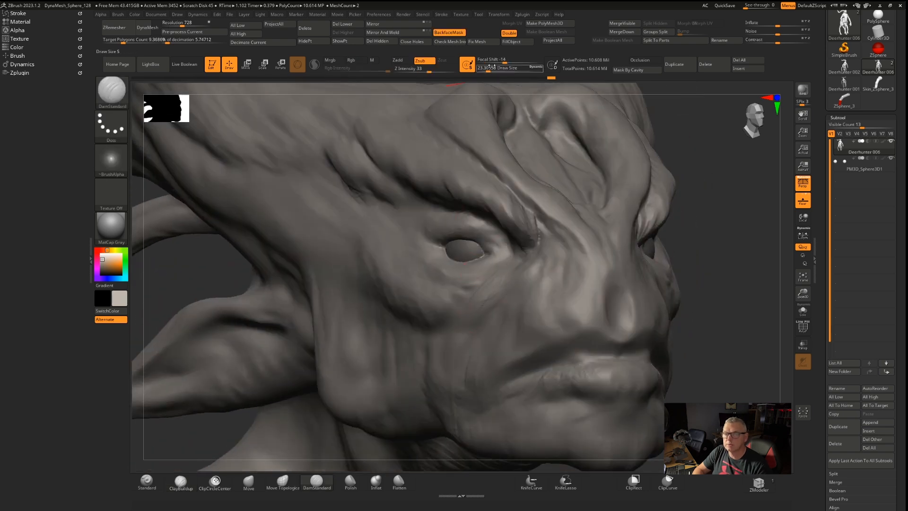
click(485, 69)
drag(507, 257, 484, 240)
mouse_move(434, 259)
mouse_down()
mouse_move(450, 246)
mouse_move(408, 242)
mouse_up()
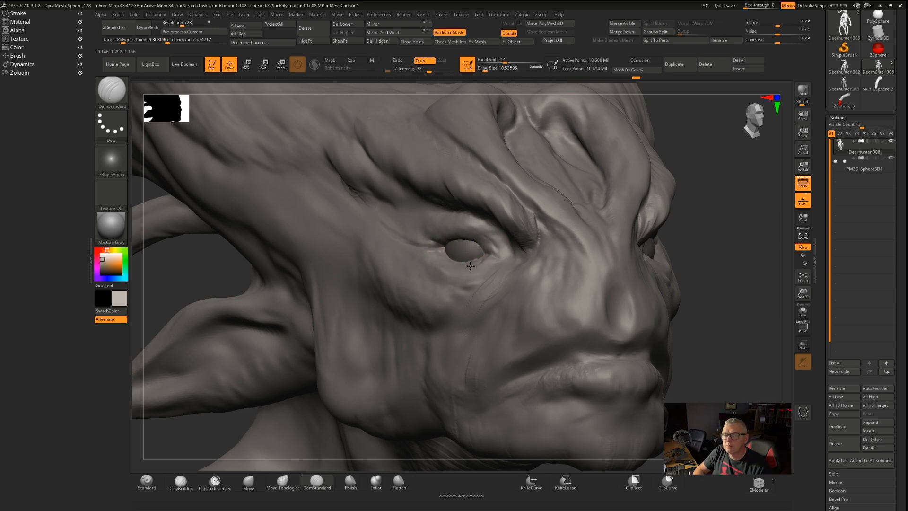
key(shift)
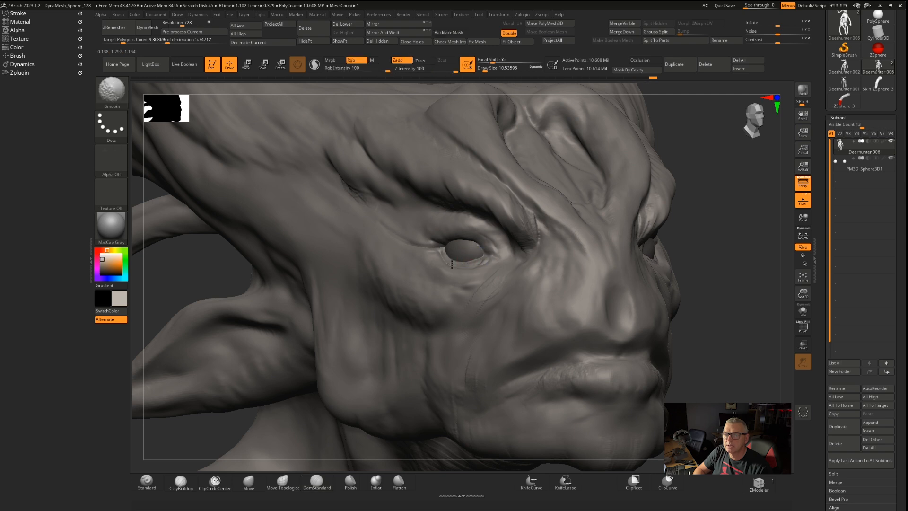
shift+drag(449, 262, 488, 253)
mouse_move(472, 216)
mouse_down()
mouse_move(515, 256)
mouse_move(449, 284)
mouse_move(425, 265)
mouse_move(507, 262)
mouse_up()
drag(483, 295, 538, 237)
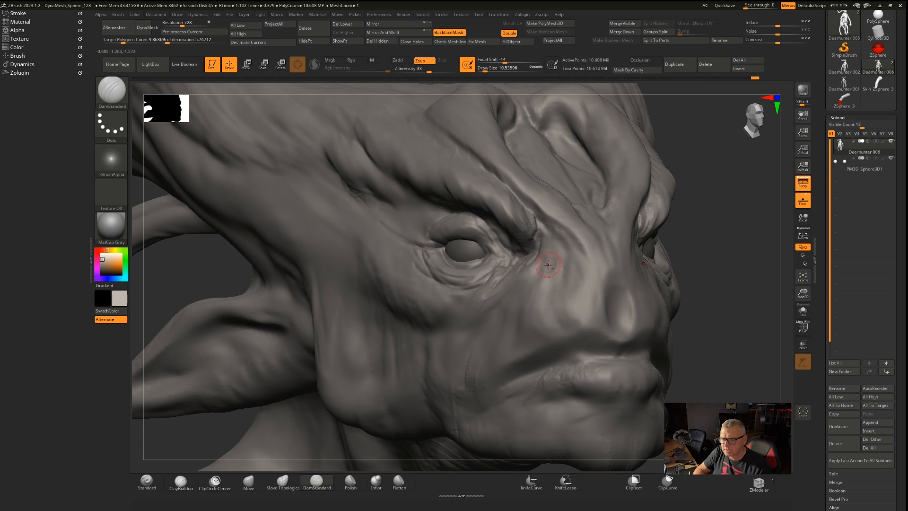
Step: Carve a crease along the upper lip and add vertical wrinkles to the lower lip
alt+right_drag(567, 286, 546, 214)
mouse_move(590, 283)
mouse_down()
mouse_move(548, 283)
mouse_move(601, 282)
mouse_move(565, 273)
mouse_move(600, 283)
mouse_move(578, 274)
mouse_move(587, 285)
mouse_move(573, 280)
mouse_move(470, 316)
mouse_up()
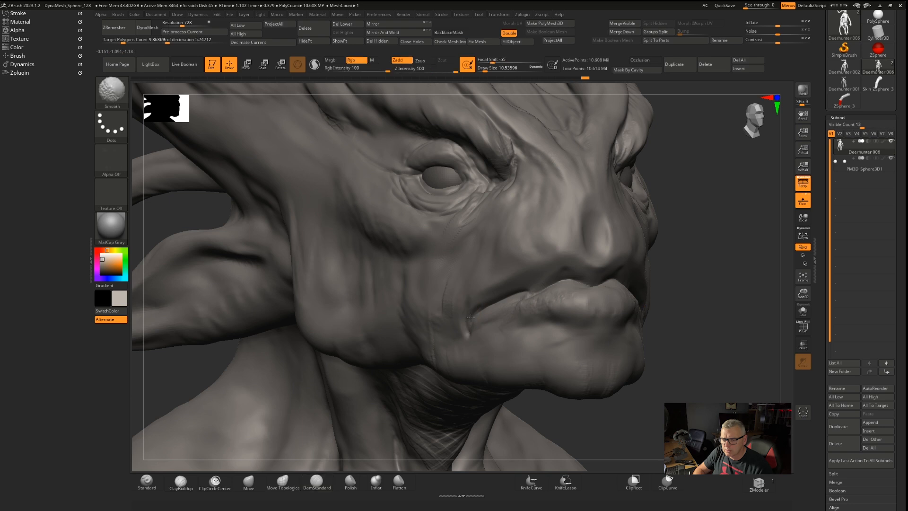
mouse_move(525, 298)
shift+mouse_down()
mouse_move(571, 277)
mouse_move(581, 308)
shift+mouse_up()
mouse_move(586, 295)
mouse_down()
mouse_move(588, 309)
mouse_move(599, 308)
mouse_up()
mouse_move(603, 292)
mouse_down()
mouse_move(604, 312)
mouse_move(546, 312)
mouse_up()
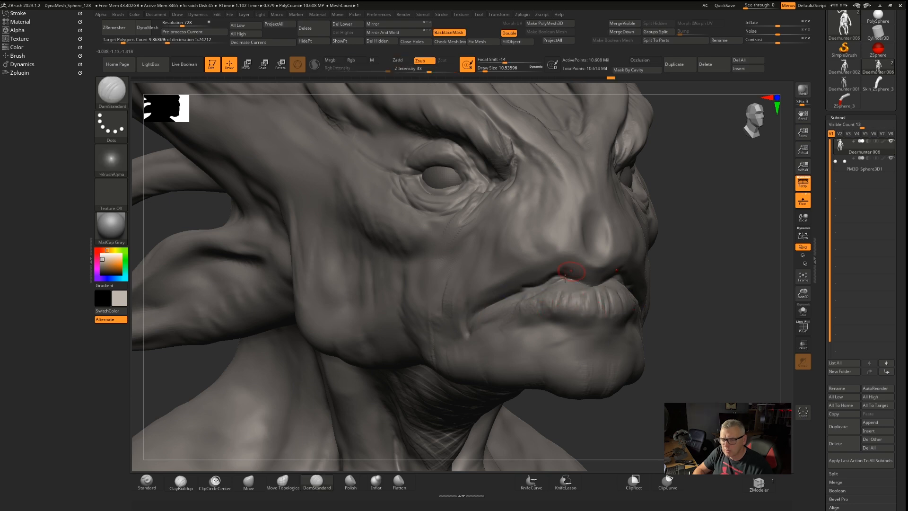
right_drag(540, 290, 479, 265)
right_drag(551, 262, 574, 268)
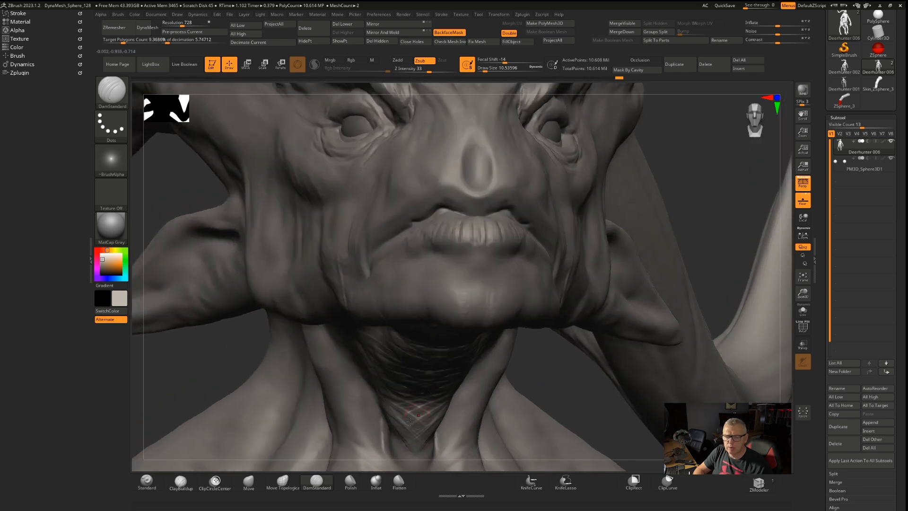
click(399, 481)
Step: Raise the Flatten brush size to about 23.57, frame the head and horns, and soften the cheek
drag(481, 68, 482, 70)
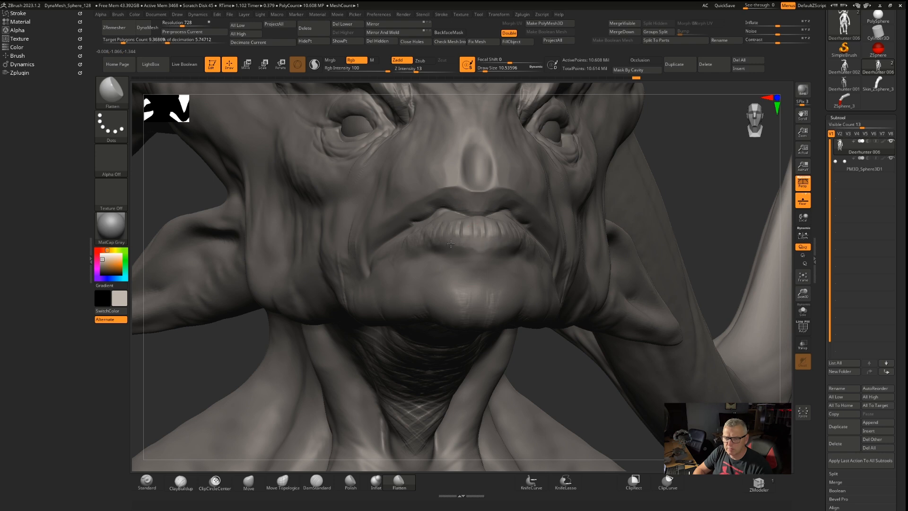
mouse_move(643, 203)
right_down()
mouse_move(629, 241)
mouse_move(537, 272)
mouse_move(577, 219)
mouse_move(675, 290)
mouse_move(644, 265)
mouse_move(687, 288)
mouse_move(672, 289)
mouse_move(610, 254)
mouse_move(612, 371)
right_up()
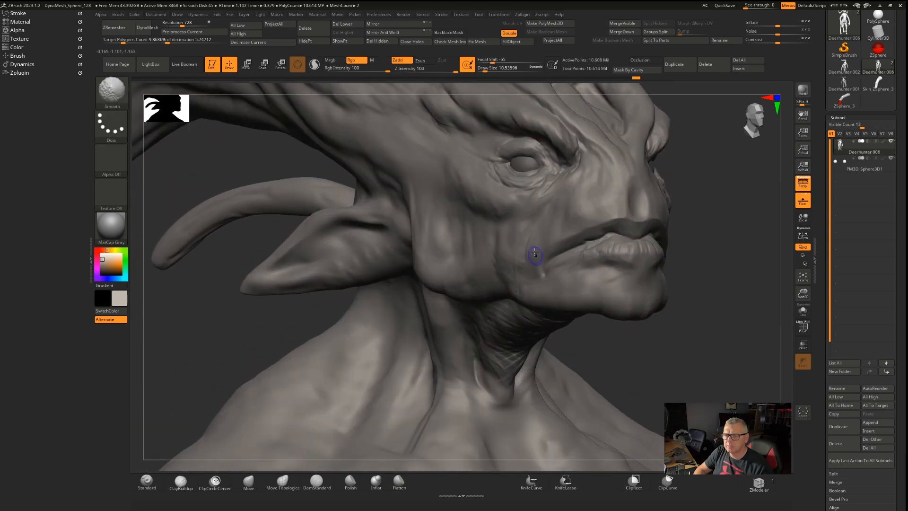
alt+right_drag(552, 258, 557, 315)
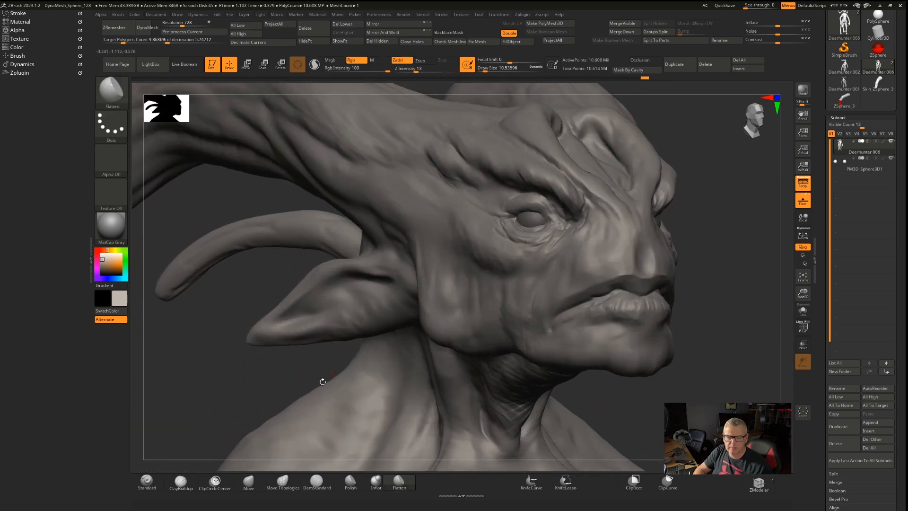
click(182, 482)
Step: Scribble diagonal clay wrinkles across the cheek and jaw, smoothing between strokes
drag(529, 269, 517, 253)
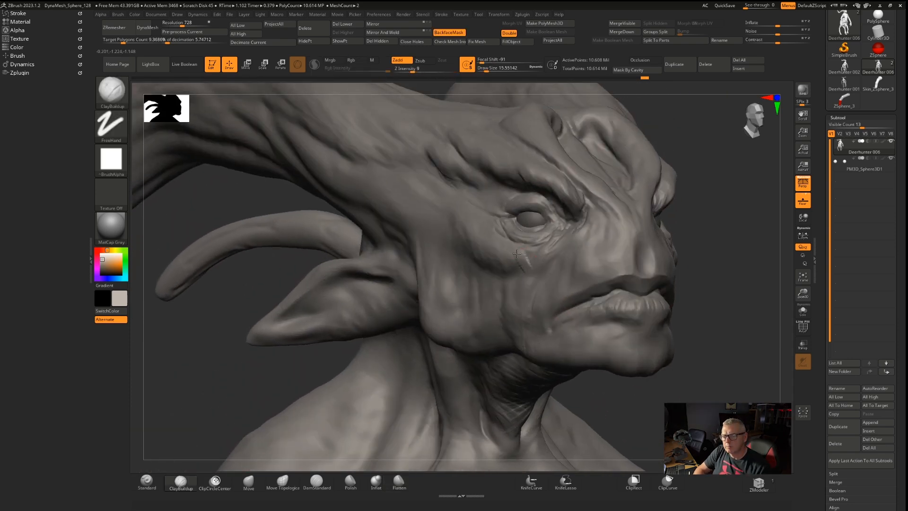
key(shift)
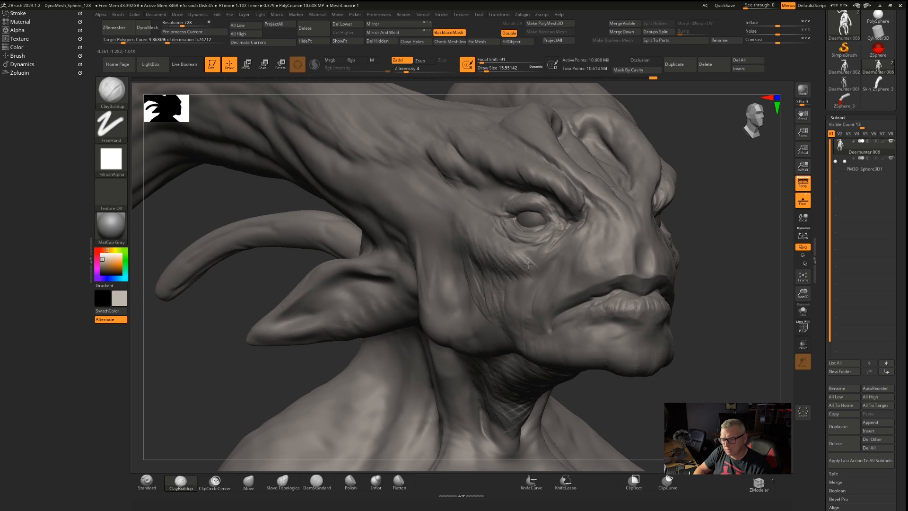
key(shift)
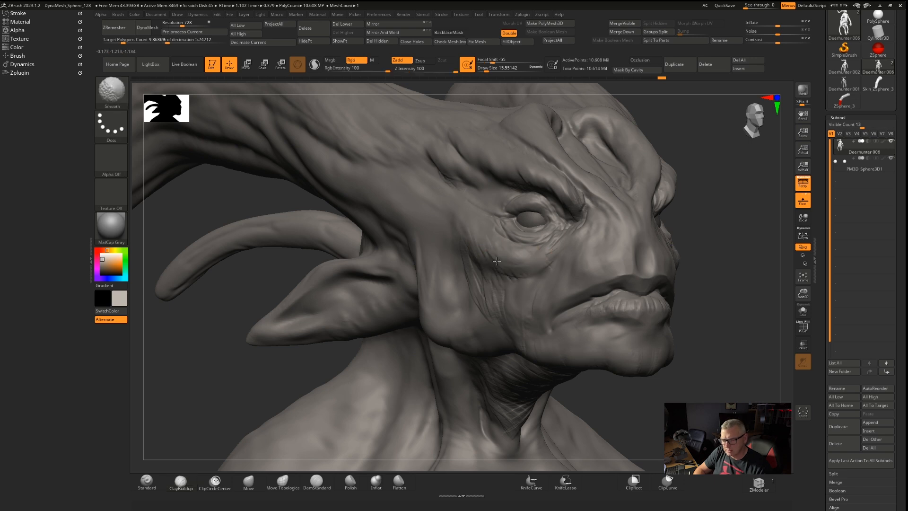
drag(278, 285, 348, 274)
drag(572, 224, 570, 198)
mouse_move(575, 311)
mouse_down()
mouse_move(565, 265)
mouse_move(551, 259)
mouse_up()
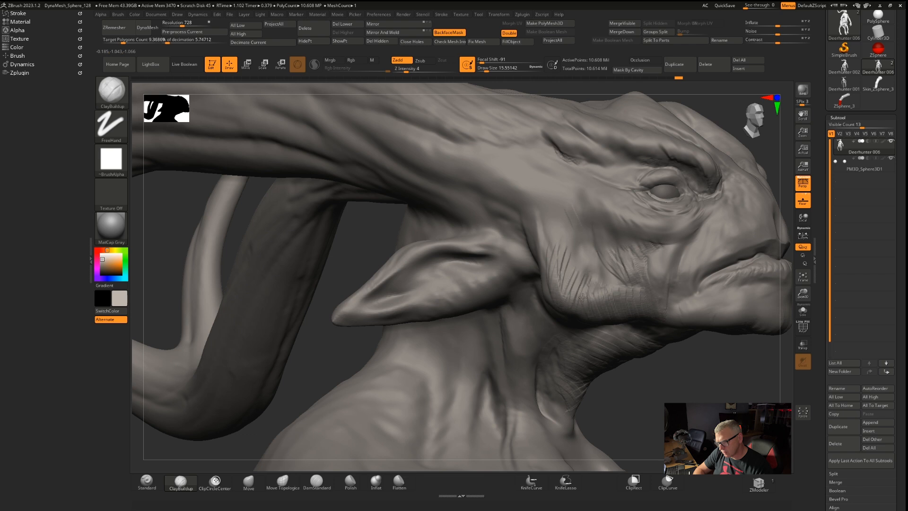
key(shift)
mouse_move(680, 317)
mouse_down()
mouse_move(640, 293)
mouse_move(613, 305)
mouse_move(598, 289)
mouse_up()
key(shift)
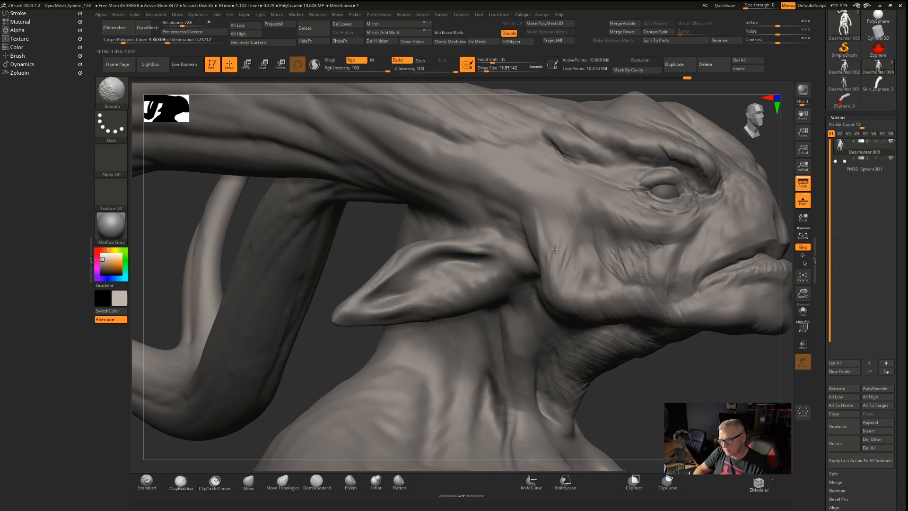
mouse_move(534, 207)
mouse_down()
mouse_move(562, 269)
mouse_move(544, 273)
mouse_up()
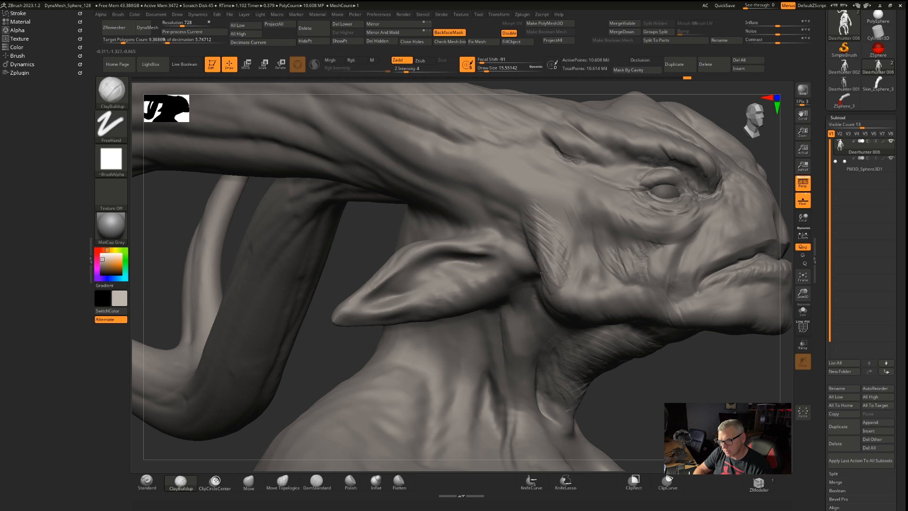
key(shift)
Step: Add fine wrinkles on the upper cheek and ear base, and raised clay streaks along the ear crease
mouse_move(584, 187)
mouse_down()
mouse_move(571, 208)
mouse_move(554, 199)
mouse_move(546, 222)
mouse_move(565, 220)
mouse_up()
mouse_move(507, 254)
mouse_down()
mouse_move(520, 227)
mouse_move(494, 218)
mouse_move(487, 248)
mouse_move(496, 213)
mouse_move(513, 244)
mouse_up()
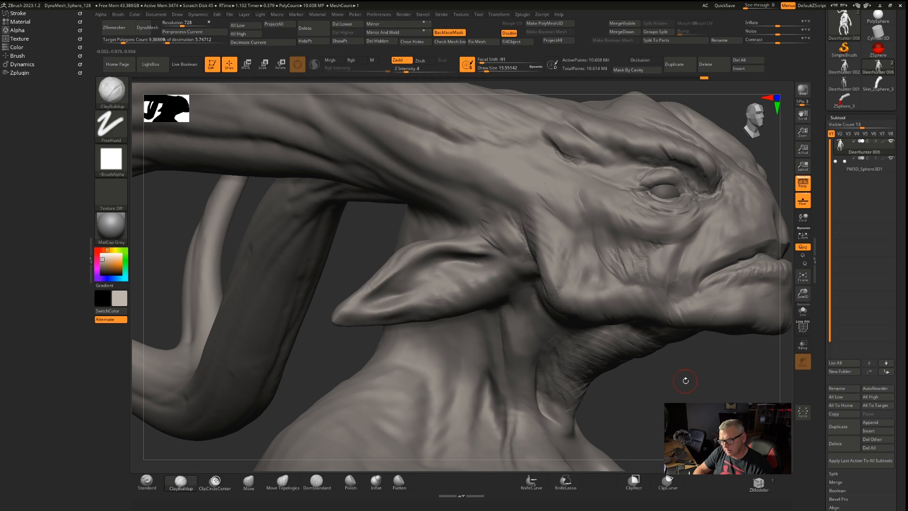
drag(685, 380, 714, 397)
drag(539, 276, 515, 272)
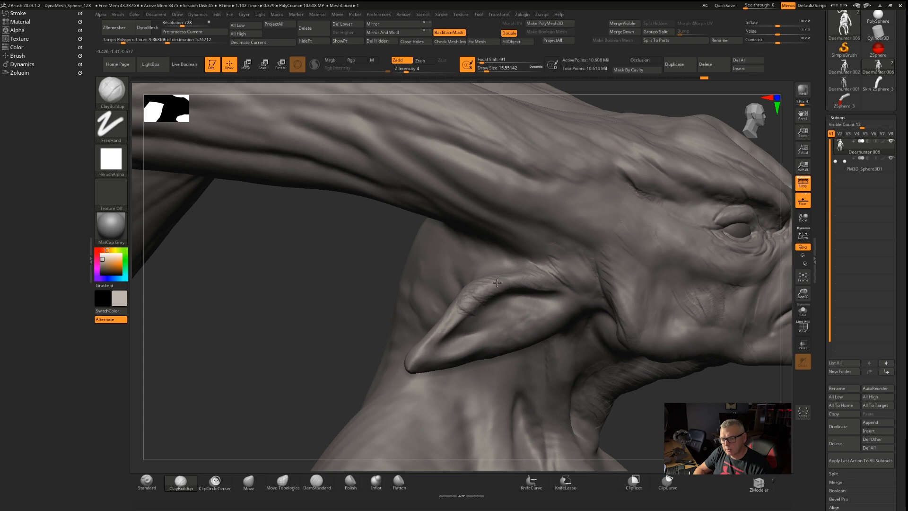
drag(524, 299, 500, 317)
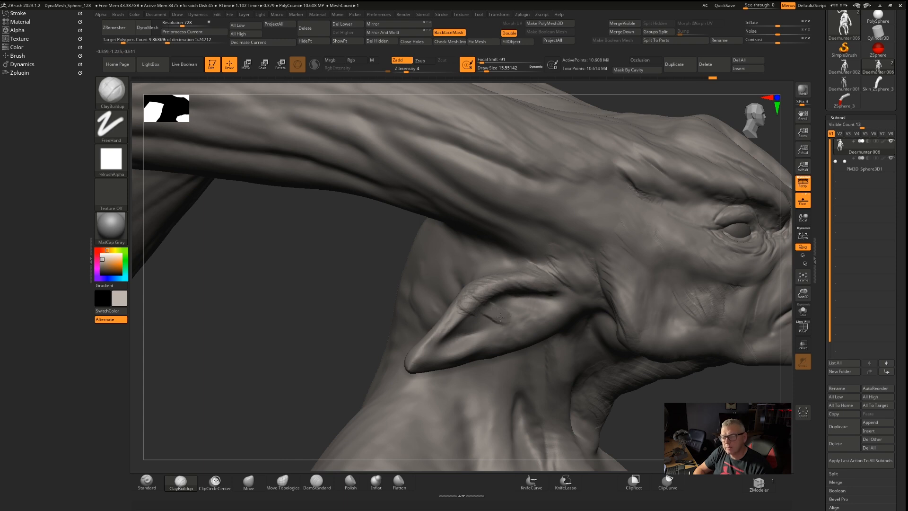
key(shift)
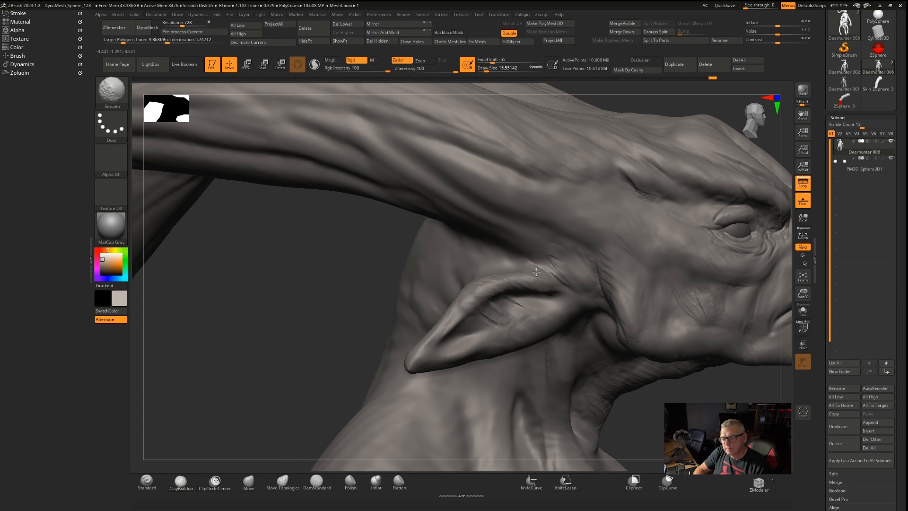
right_drag(337, 290, 506, 274)
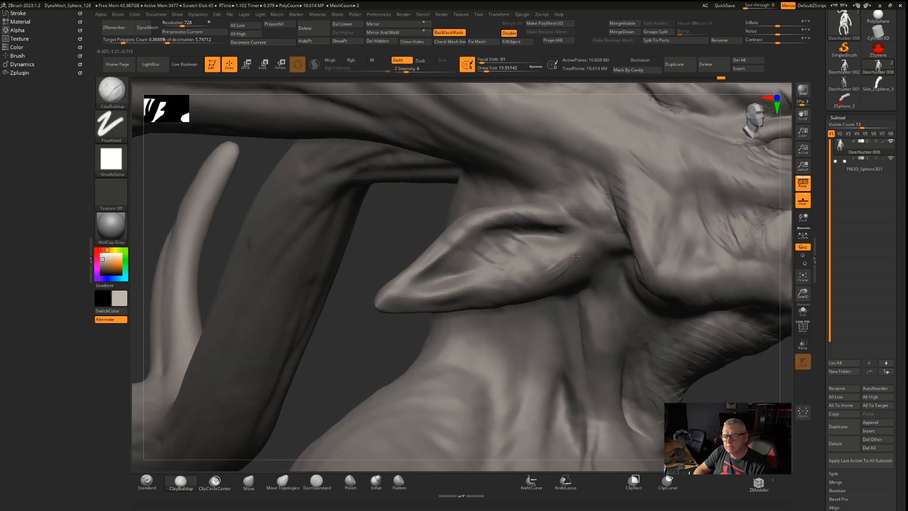
mouse_move(577, 248)
mouse_down()
mouse_move(596, 247)
mouse_move(607, 264)
mouse_move(596, 244)
mouse_move(578, 268)
mouse_move(511, 293)
mouse_up()
key(shift)
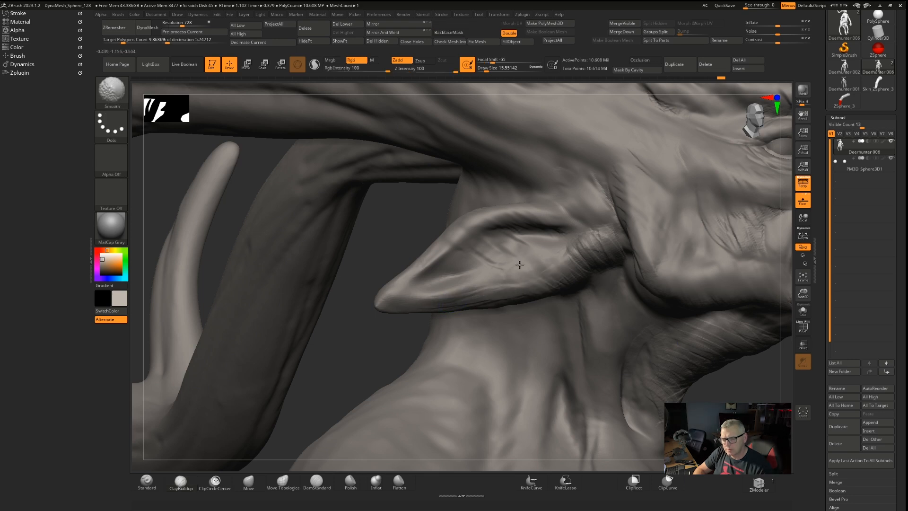
Step: With DamStandard, carve and soften creases along the ear's inner edge toward its tip
click(316, 481)
mouse_move(533, 231)
mouse_down()
mouse_move(508, 232)
mouse_move(529, 253)
mouse_move(496, 247)
mouse_move(515, 266)
mouse_move(466, 280)
mouse_up()
mouse_move(488, 234)
mouse_down()
mouse_move(450, 260)
mouse_move(492, 231)
mouse_up()
mouse_move(460, 258)
shift+mouse_down()
mouse_move(473, 246)
mouse_move(475, 274)
mouse_move(530, 251)
mouse_move(551, 255)
mouse_move(543, 233)
mouse_move(530, 246)
shift+mouse_up()
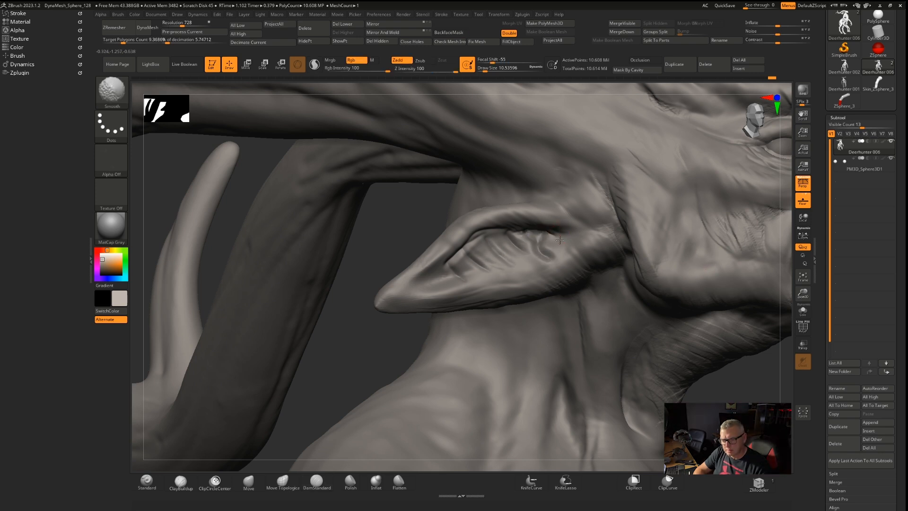
mouse_move(444, 266)
mouse_down()
mouse_move(404, 292)
mouse_move(445, 266)
mouse_up()
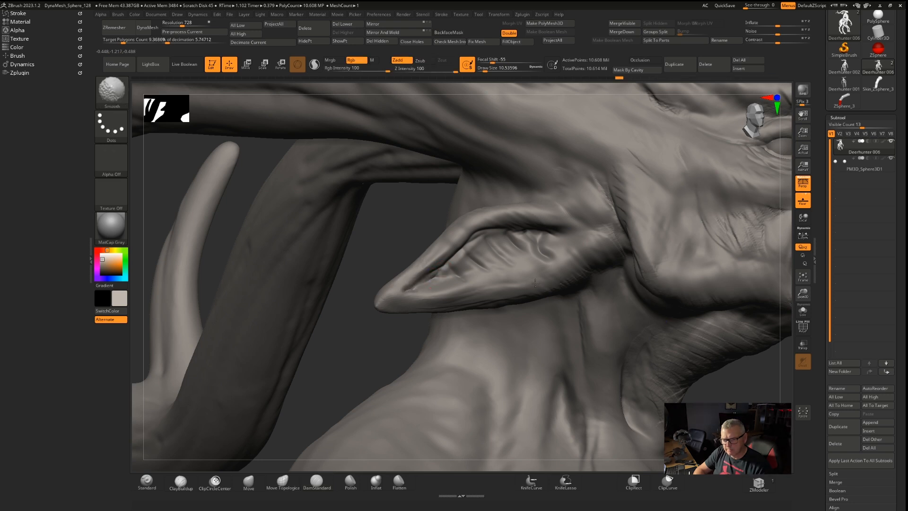
Step: Carve, deepen, smooth and re-carve a fold above the ear base
drag(371, 334, 405, 321)
drag(566, 244, 528, 224)
drag(586, 246, 556, 207)
mouse_move(589, 245)
shift+mouse_down()
mouse_move(575, 220)
mouse_move(503, 234)
shift+mouse_up()
drag(562, 253, 504, 237)
Step: Carve a diagonal brow crease and long creases along the horn's length and underside
shift+drag(568, 226, 577, 234)
mouse_move(597, 240)
right_down()
mouse_move(567, 235)
mouse_move(590, 203)
right_up()
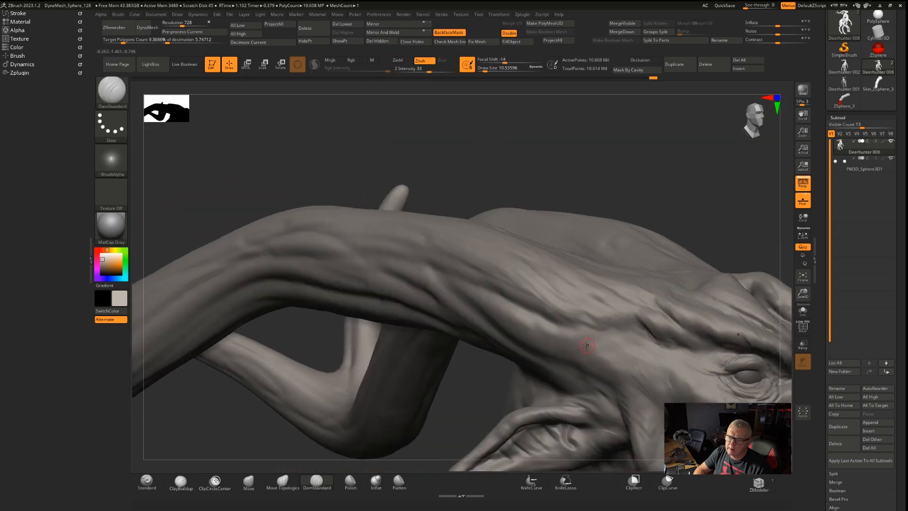
drag(462, 271, 592, 343)
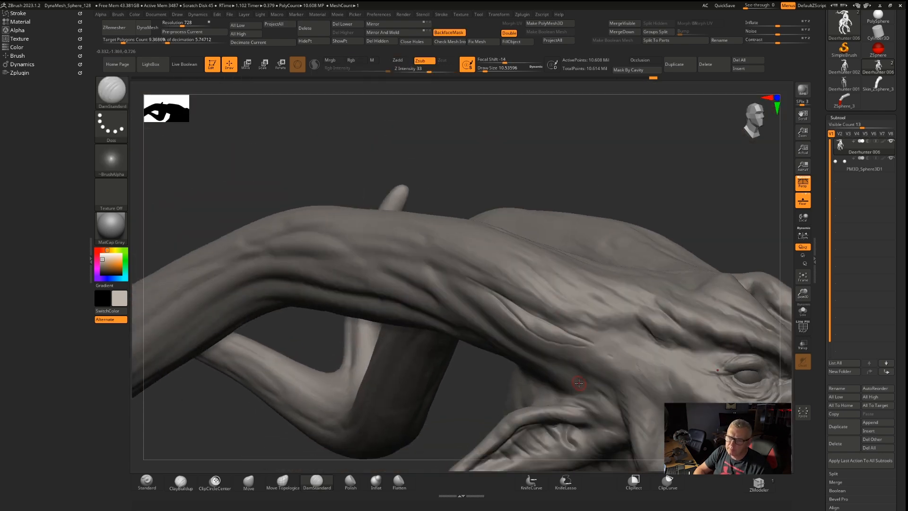
drag(454, 281, 340, 253)
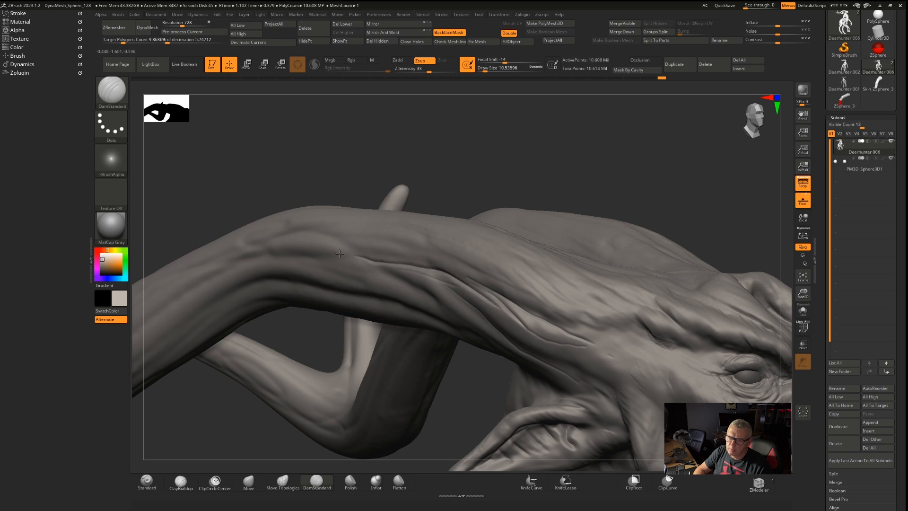
drag(381, 278, 490, 333)
drag(647, 345, 573, 295)
mouse_move(652, 342)
mouse_down()
mouse_move(605, 282)
mouse_move(502, 263)
mouse_up()
drag(457, 300, 402, 276)
mouse_move(432, 305)
mouse_down()
mouse_move(373, 290)
mouse_move(289, 289)
mouse_move(210, 310)
mouse_up()
mouse_move(365, 290)
mouse_down()
mouse_move(217, 298)
mouse_move(195, 310)
mouse_up()
mouse_move(196, 310)
mouse_down()
mouse_move(312, 259)
mouse_move(160, 339)
mouse_up()
drag(160, 339, 212, 290)
mouse_move(255, 257)
mouse_down()
mouse_move(376, 243)
mouse_move(565, 317)
mouse_up()
Step: Carve a series of creases down the right-hand horn from a close-up view
mouse_move(478, 174)
mouse_down()
mouse_move(468, 274)
mouse_move(565, 135)
mouse_move(625, 171)
mouse_move(549, 237)
mouse_up()
drag(520, 165, 549, 223)
drag(492, 122, 574, 226)
drag(516, 143, 543, 182)
drag(475, 96, 553, 181)
mouse_move(543, 134)
mouse_down()
mouse_move(596, 232)
mouse_move(626, 247)
mouse_up()
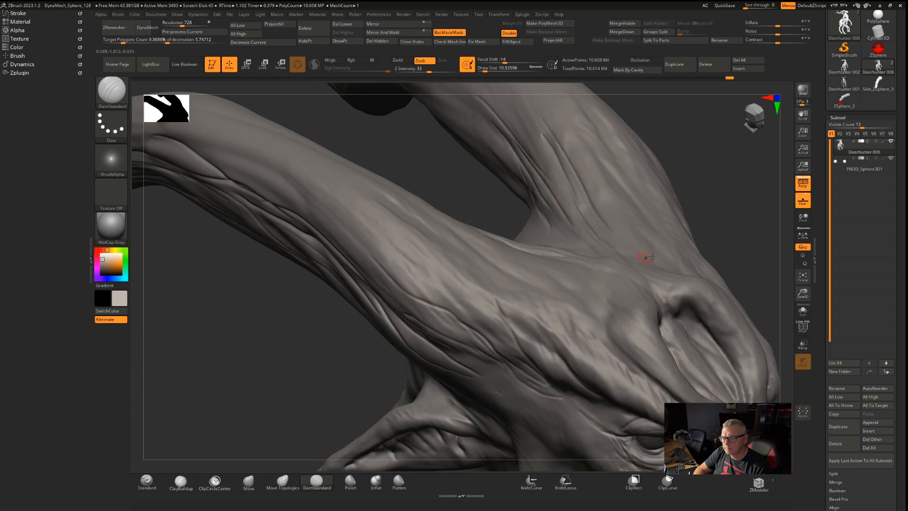
drag(701, 234, 674, 255)
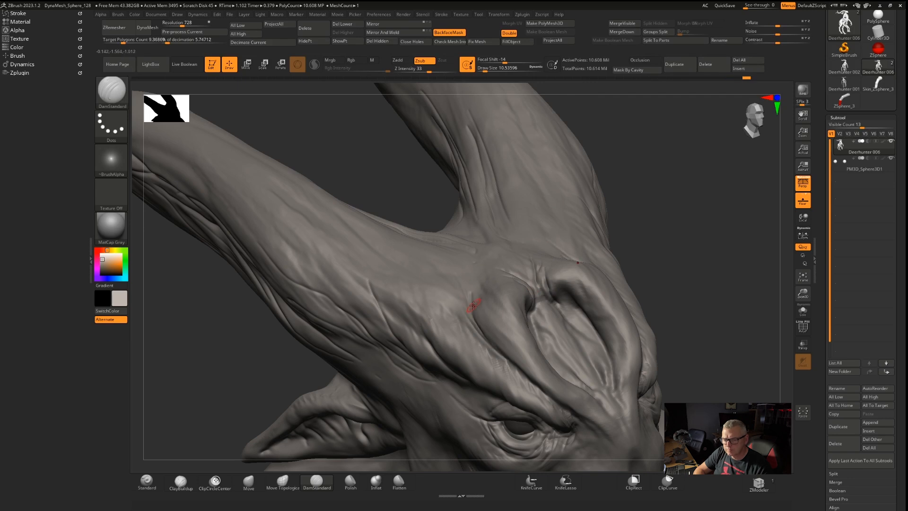
Step: Carve mirrored wrinkle grooves across the forehead and inside the brow socket
mouse_move(439, 290)
mouse_down()
mouse_move(462, 331)
mouse_move(498, 361)
mouse_up()
drag(507, 319, 526, 363)
shift+drag(498, 320, 506, 320)
drag(585, 332, 552, 298)
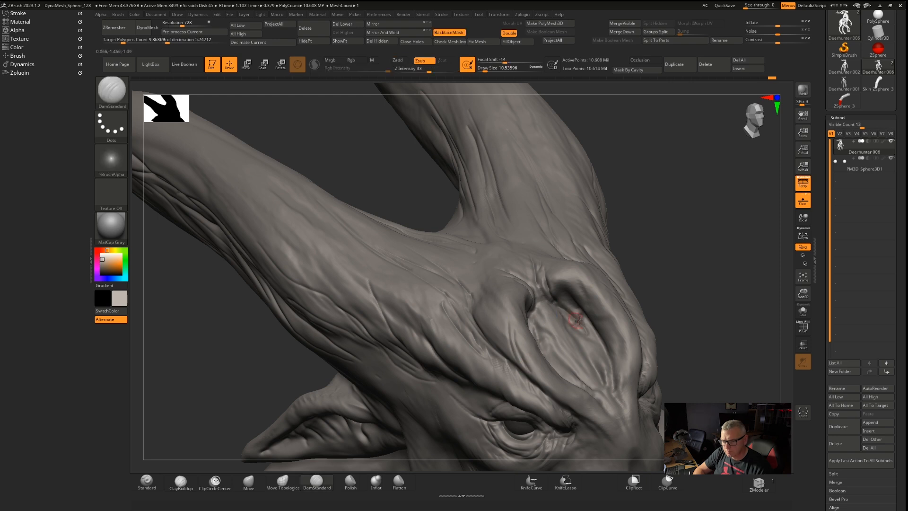
drag(580, 338, 597, 350)
drag(589, 358, 607, 362)
drag(588, 361, 553, 294)
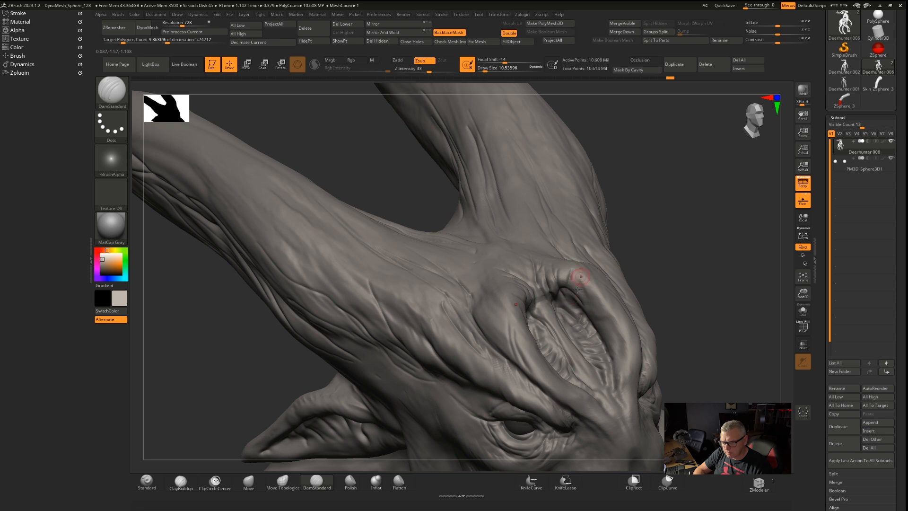
Step: Carve and smooth a groove along the eye socket's lower edge, ending on a frontal face view
key(shift)
drag(607, 355, 625, 432)
key(shift)
shift+drag(606, 376, 625, 416)
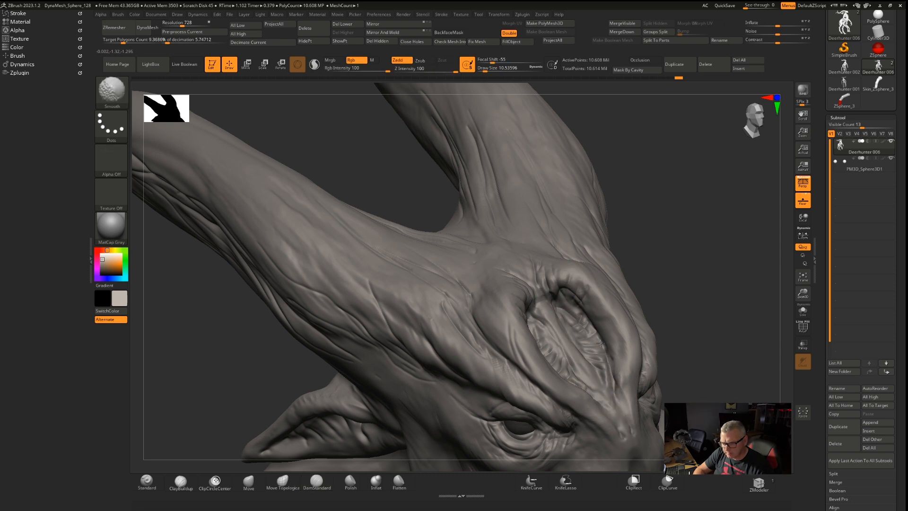
mouse_move(576, 269)
ctrl+right_down()
mouse_move(595, 332)
mouse_move(600, 113)
ctrl+right_up()
mouse_move(654, 213)
right_down()
mouse_move(499, 201)
mouse_move(507, 204)
right_up()
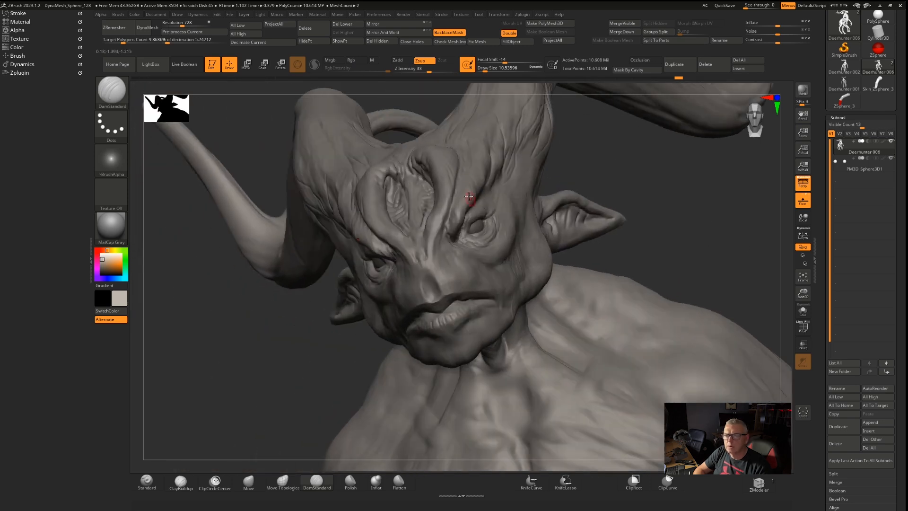
Step: Smooth the brow crease and carve small grooves below and beside the inner eye
shift+drag(467, 186, 462, 206)
drag(444, 244, 466, 274)
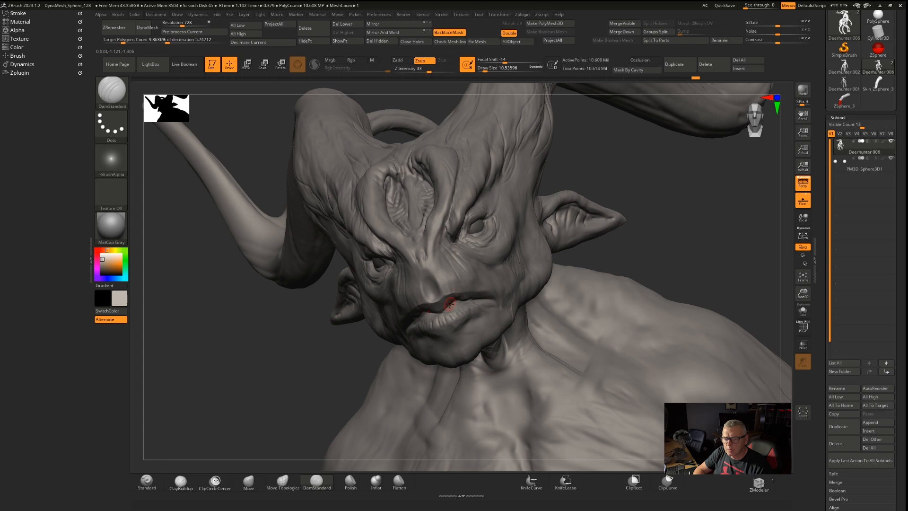
key(shift)
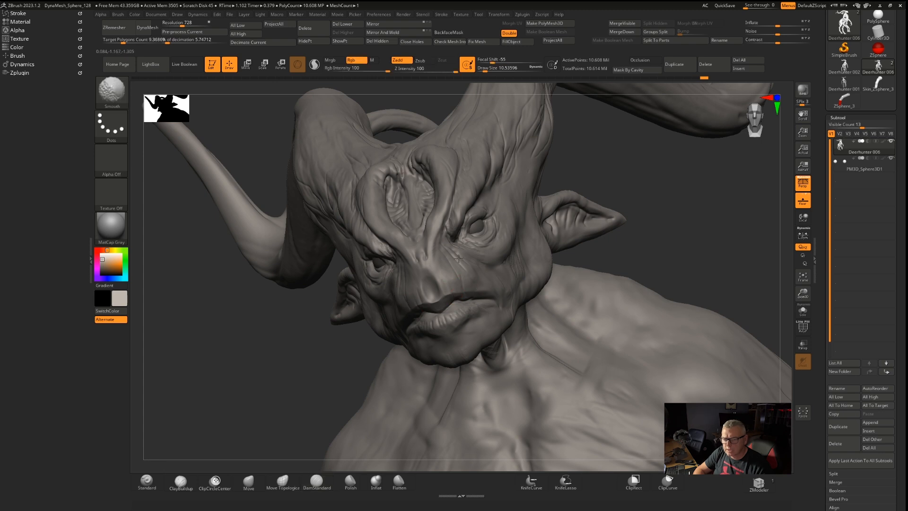
right_drag(452, 265, 597, 231)
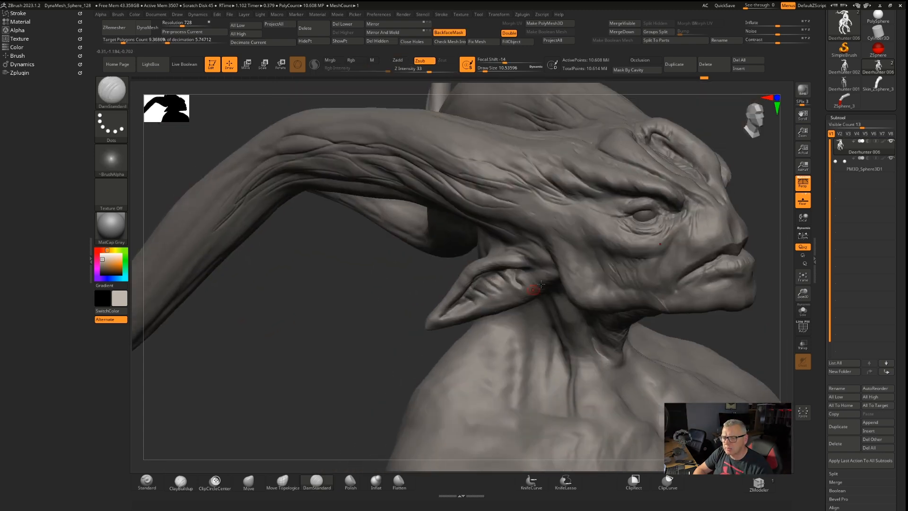
drag(611, 227, 603, 224)
Step: Check the whole bust from front and three-quarter angles, then select the Move brush
ctrl+right_drag(580, 219, 551, 288)
mouse_move(405, 182)
right_down()
mouse_move(333, 99)
mouse_move(293, 102)
right_up()
ctrl+right_drag(425, 201, 416, 227)
alt+right_drag(335, 188, 211, 42)
ctrl+right_drag(385, 245, 468, 273)
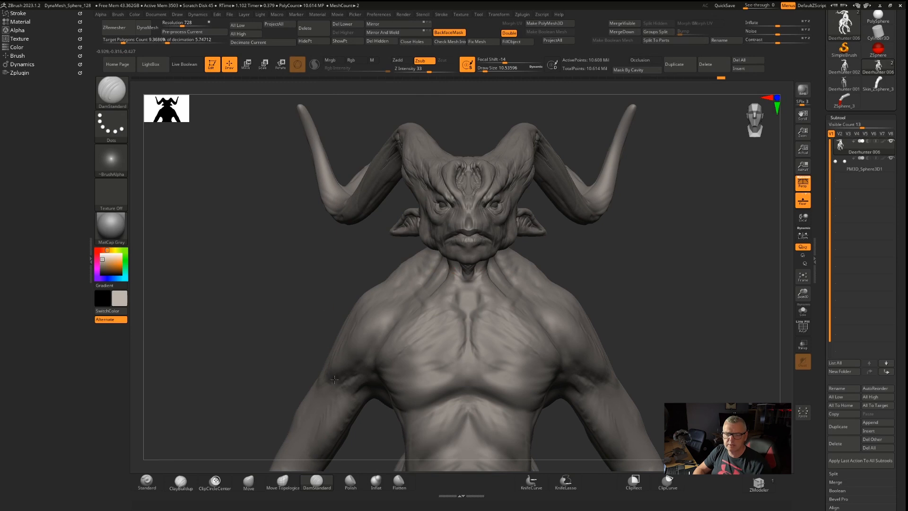
right_drag(218, 400, 277, 455)
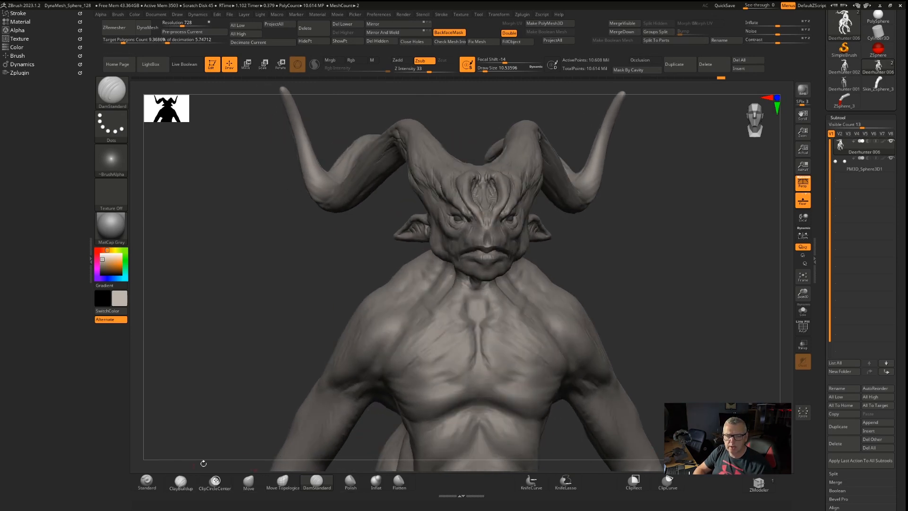
click(249, 483)
key(ctrl)
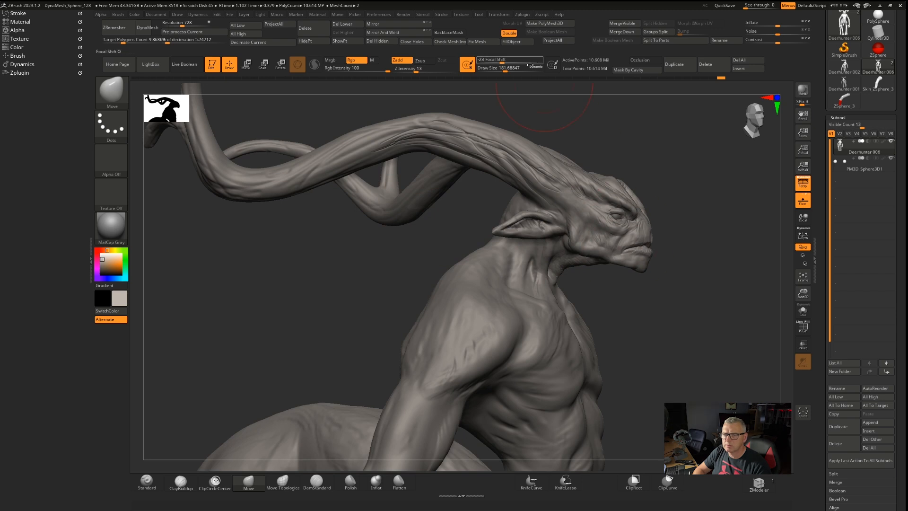
Step: With Move at size about 163, reshape the jaw, lower the ears, and lift and widen the horns
drag(505, 70, 498, 70)
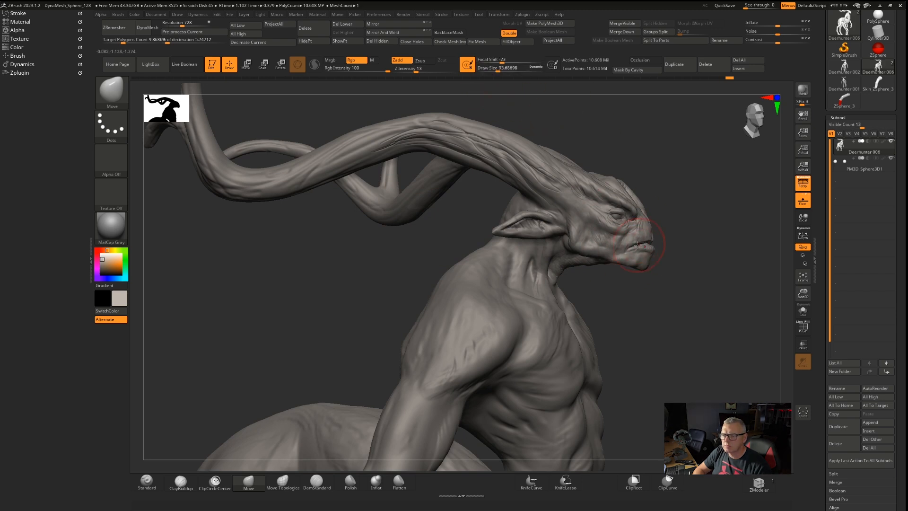
drag(681, 263, 613, 245)
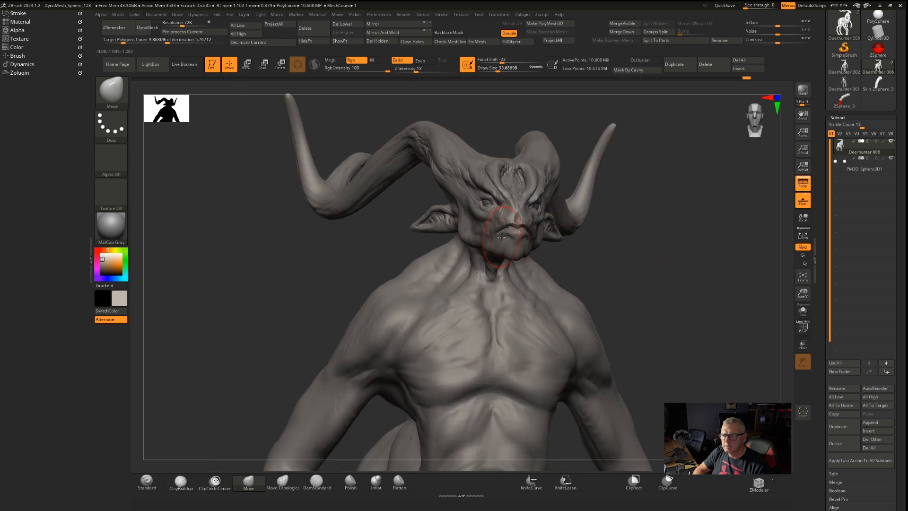
click(503, 70)
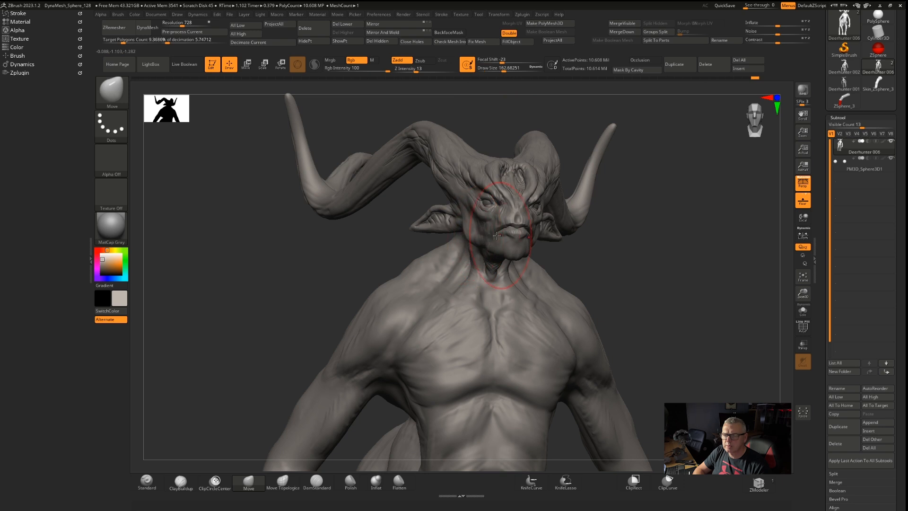
drag(471, 236, 477, 232)
drag(399, 251, 364, 251)
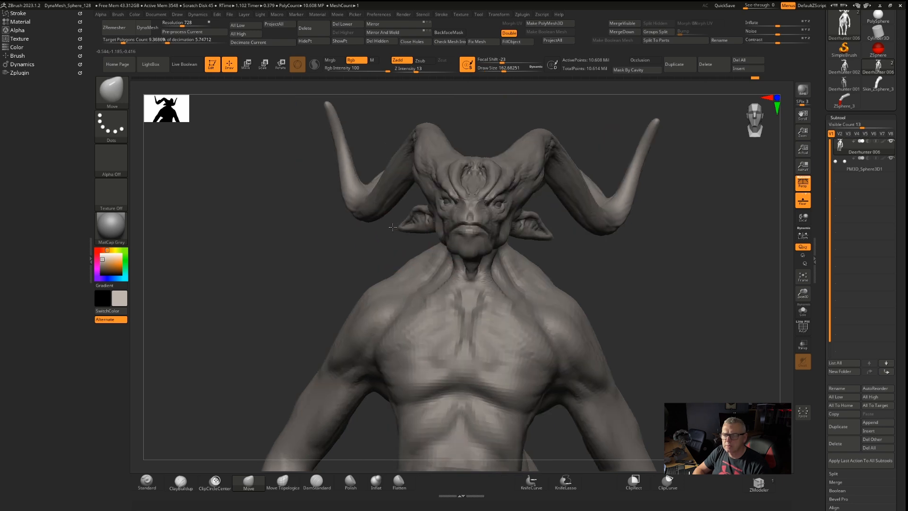
drag(541, 222, 543, 243)
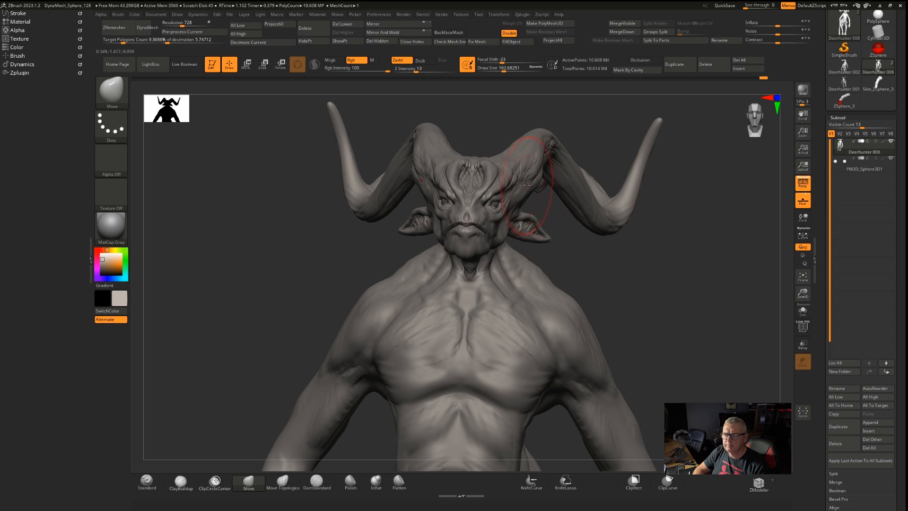
drag(526, 132, 540, 120)
drag(556, 151, 562, 156)
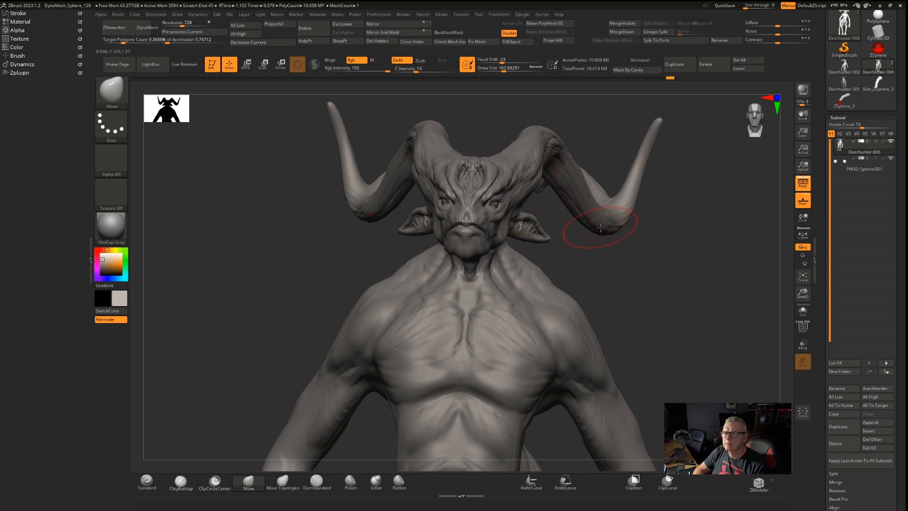
Step: Enlarge the Move brush to about 223 and reshape the neck silhouette and upper back
drag(326, 251, 399, 245)
drag(520, 238, 506, 239)
drag(439, 241, 481, 226)
click(508, 69)
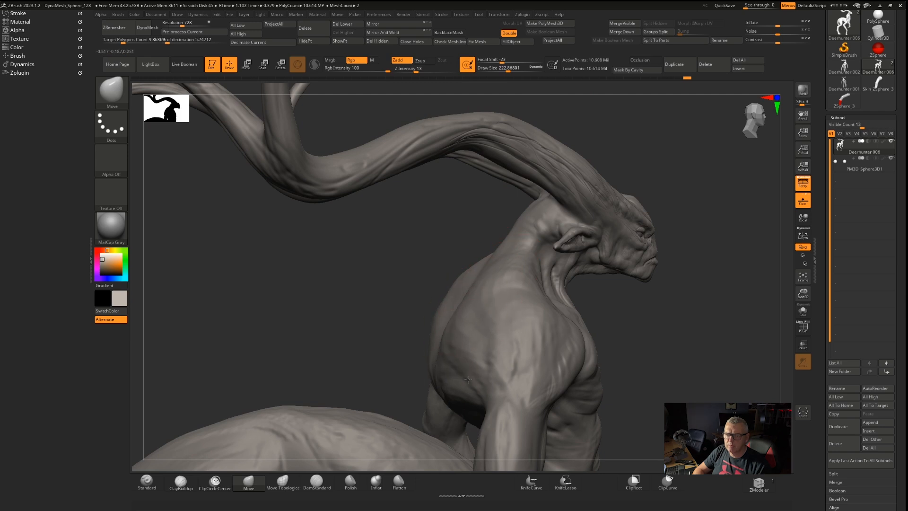
drag(497, 238, 475, 232)
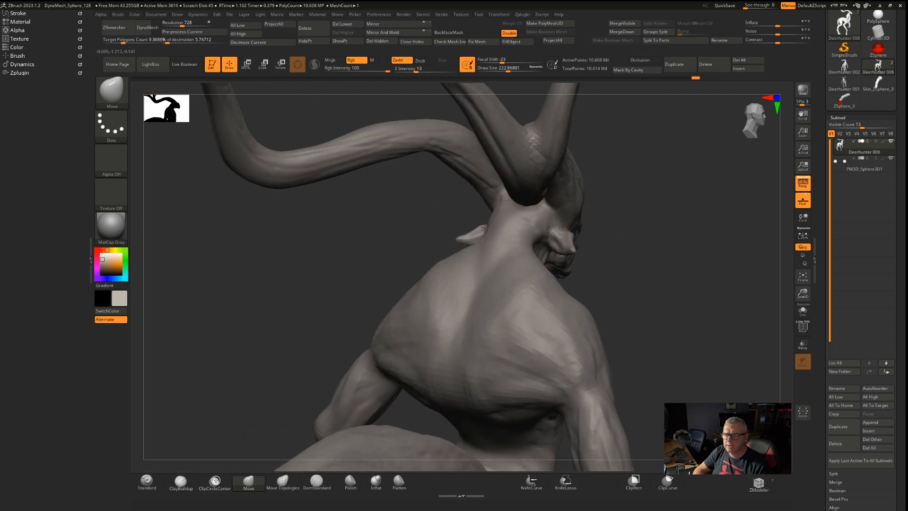
drag(405, 230, 454, 228)
drag(485, 255, 495, 274)
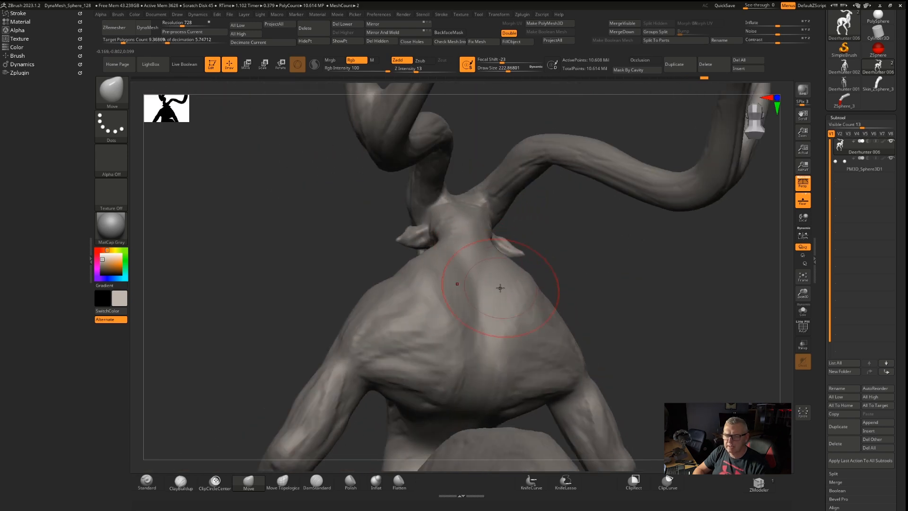
drag(386, 246, 343, 248)
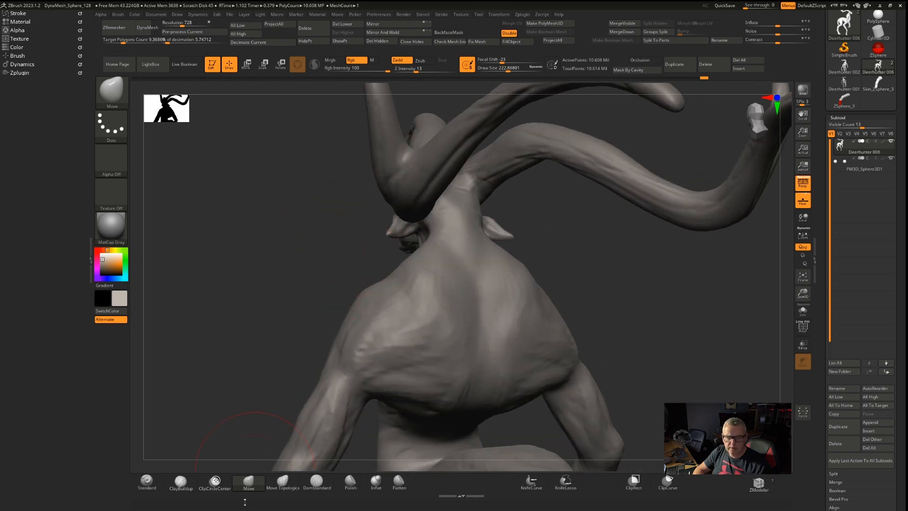
click(189, 481)
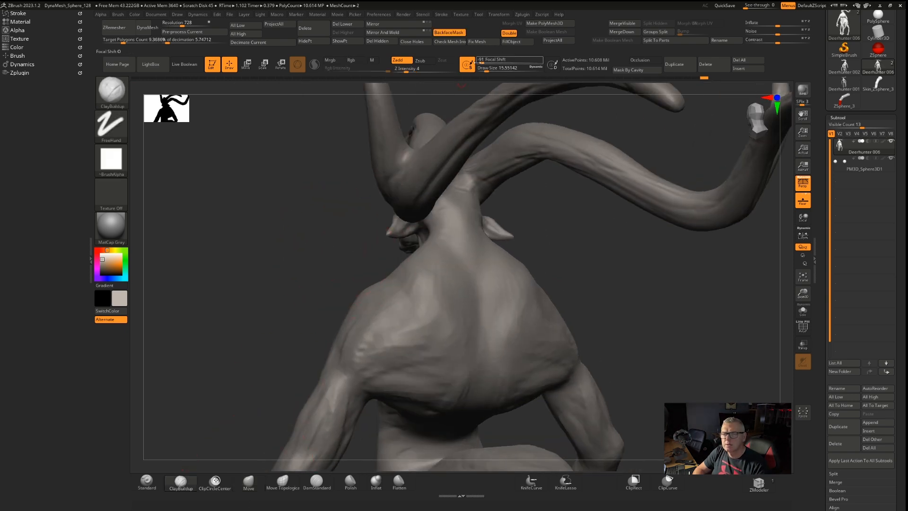
Step: Set ClayBuildup to strength 4 and size about 51, then build and smooth clay on the neck
drag(586, 206, 539, 212)
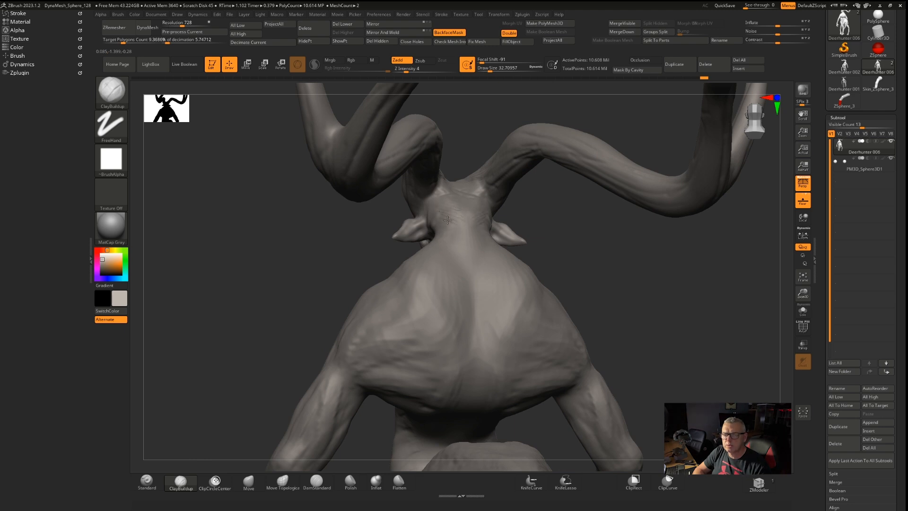
key(shift)
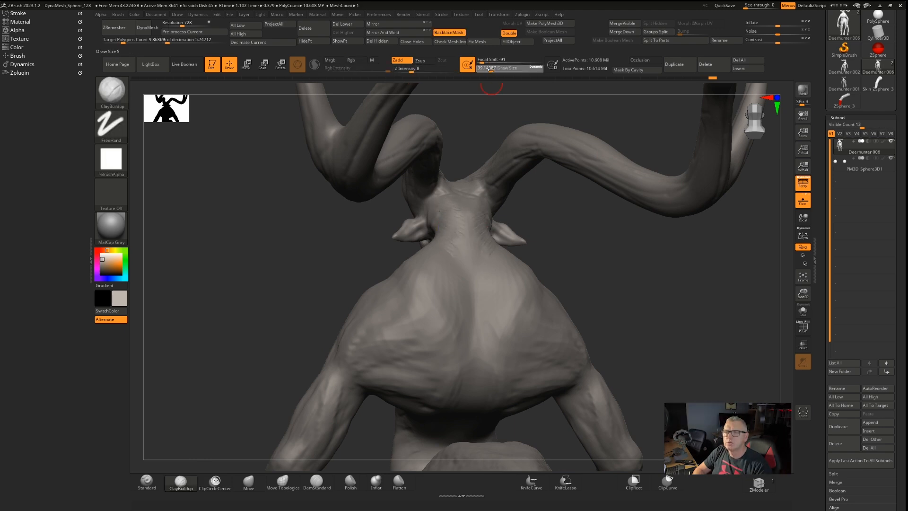
key(shift)
mouse_move(308, 235)
mouse_down()
mouse_move(299, 244)
mouse_move(308, 259)
mouse_move(274, 270)
mouse_move(373, 237)
mouse_up()
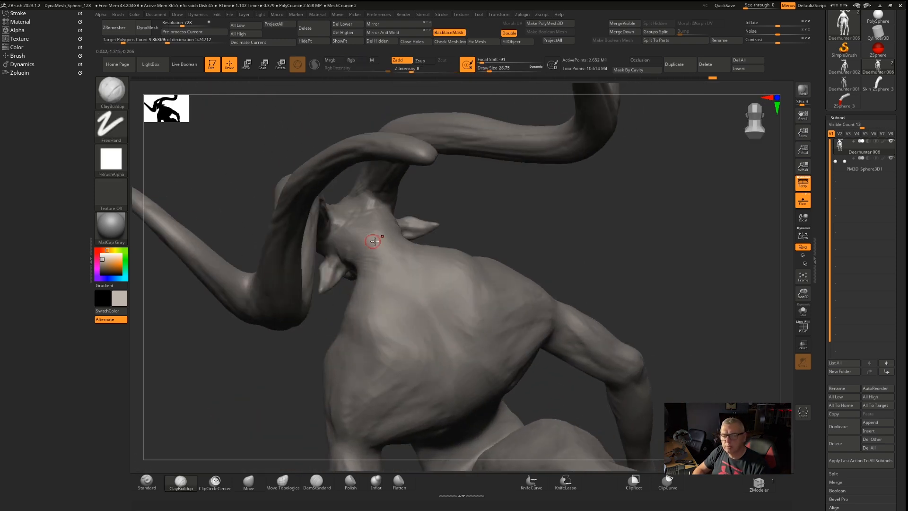
click(406, 70)
drag(485, 67, 491, 68)
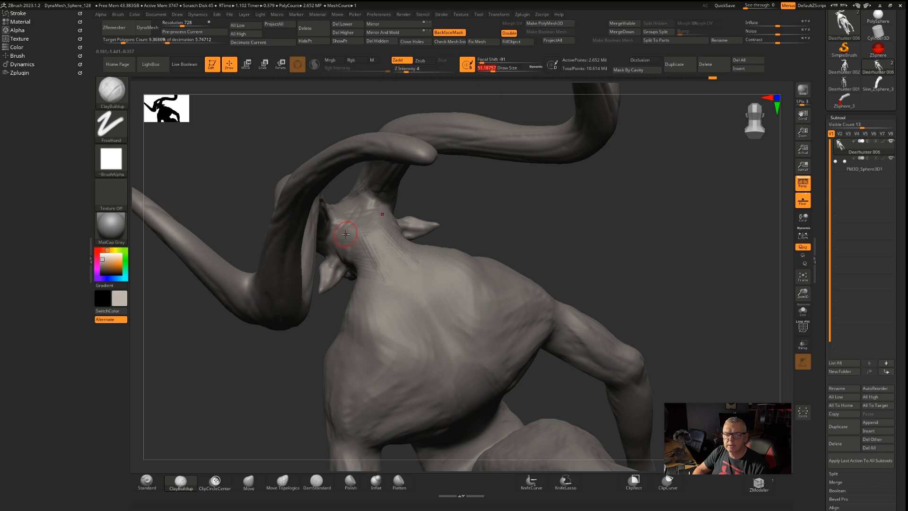
shift+drag(373, 264, 391, 284)
drag(351, 237, 351, 250)
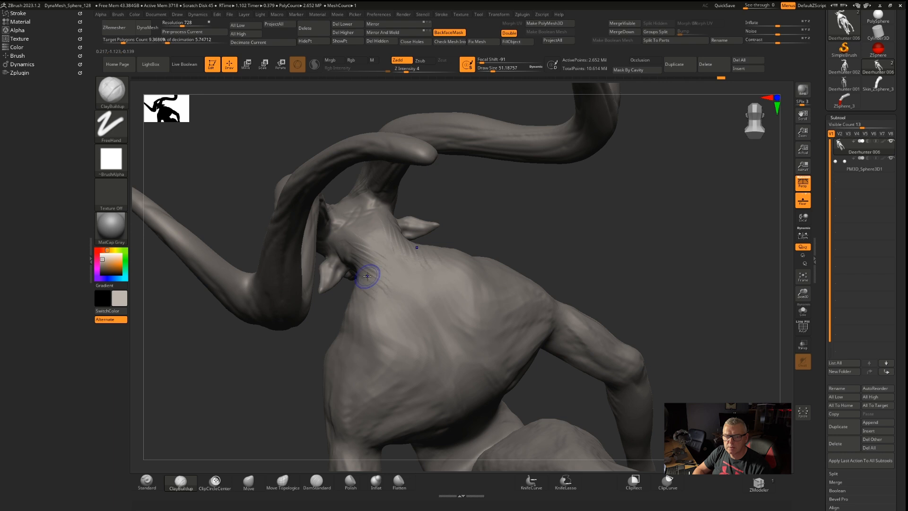
key(shift)
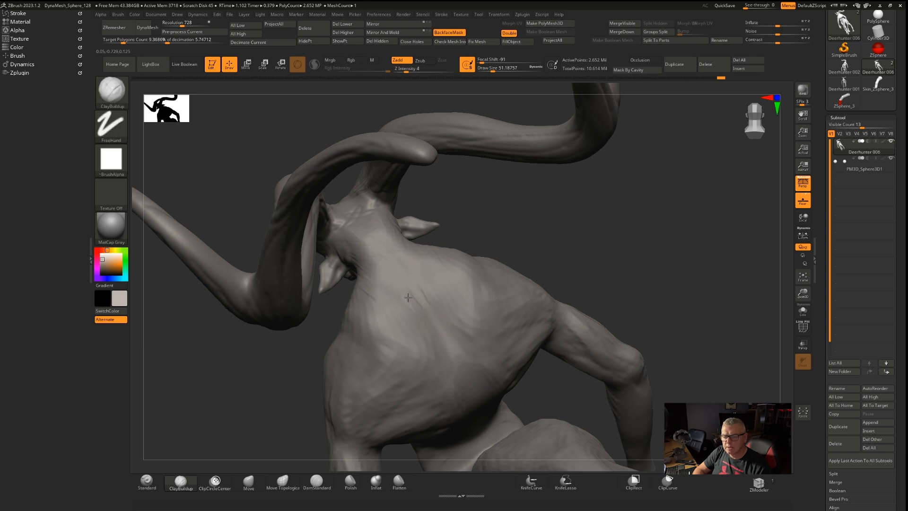
Step: At size about 25, then strength 6, add and soften clay strokes up the back and neck
click(488, 69)
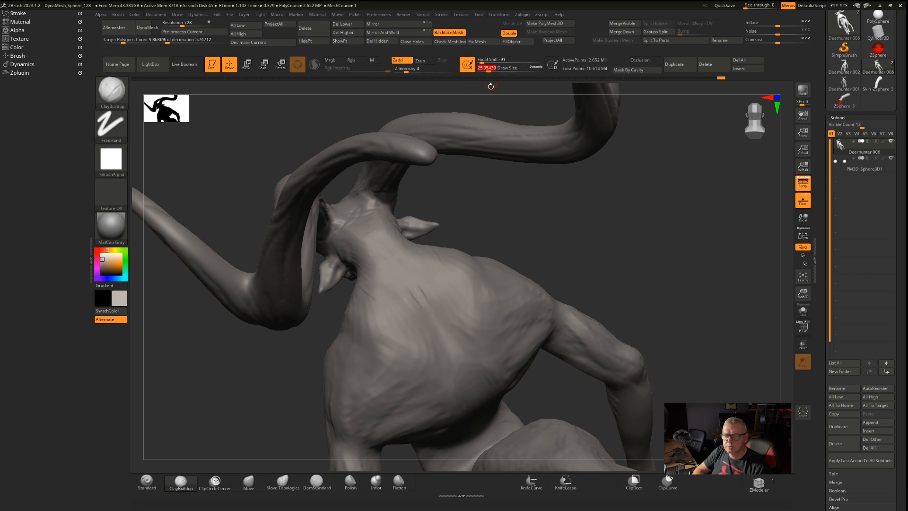
drag(412, 285, 386, 248)
mouse_move(414, 289)
mouse_down()
mouse_move(422, 302)
mouse_move(394, 259)
mouse_move(401, 274)
mouse_up()
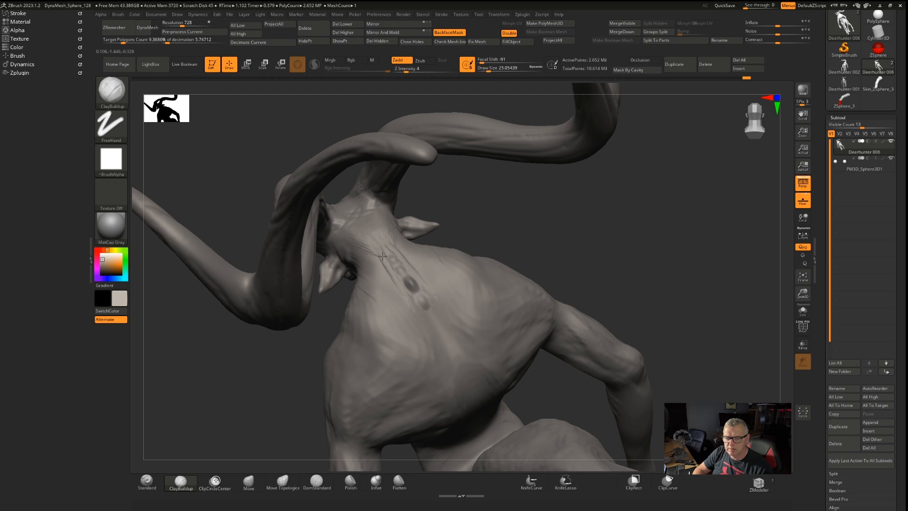
key(shift)
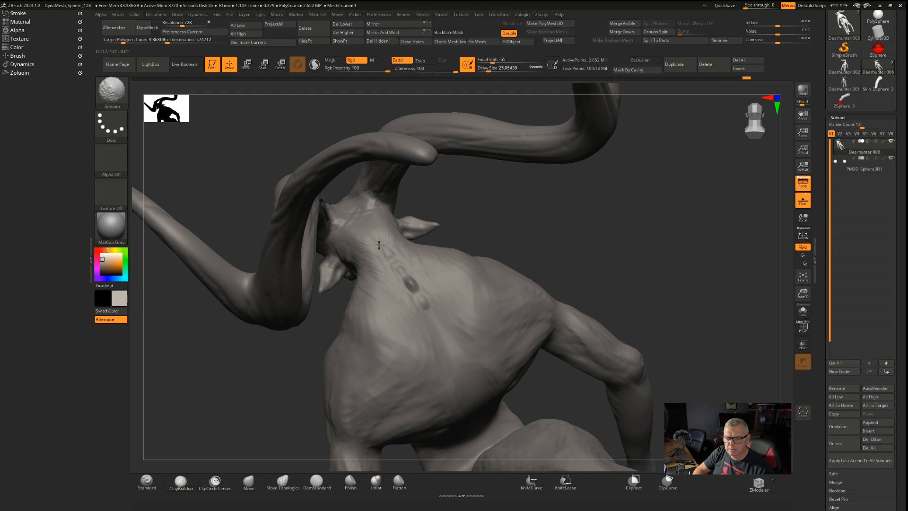
mouse_move(411, 284)
mouse_down()
mouse_move(417, 294)
mouse_move(408, 267)
mouse_move(429, 284)
mouse_move(405, 317)
mouse_up()
key(shift)
key(shift)
mouse_move(443, 293)
shift+mouse_down()
mouse_move(425, 309)
mouse_move(459, 351)
mouse_move(465, 345)
mouse_move(433, 331)
shift+mouse_up()
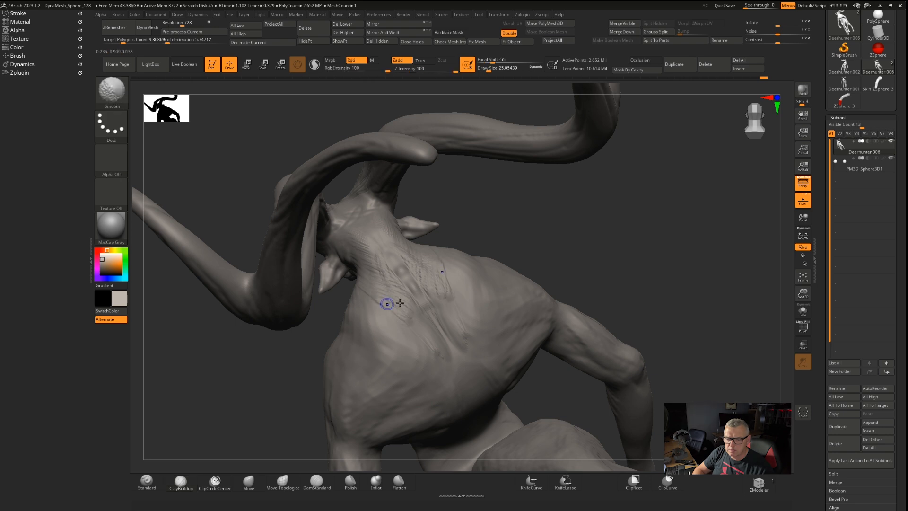
click(408, 70)
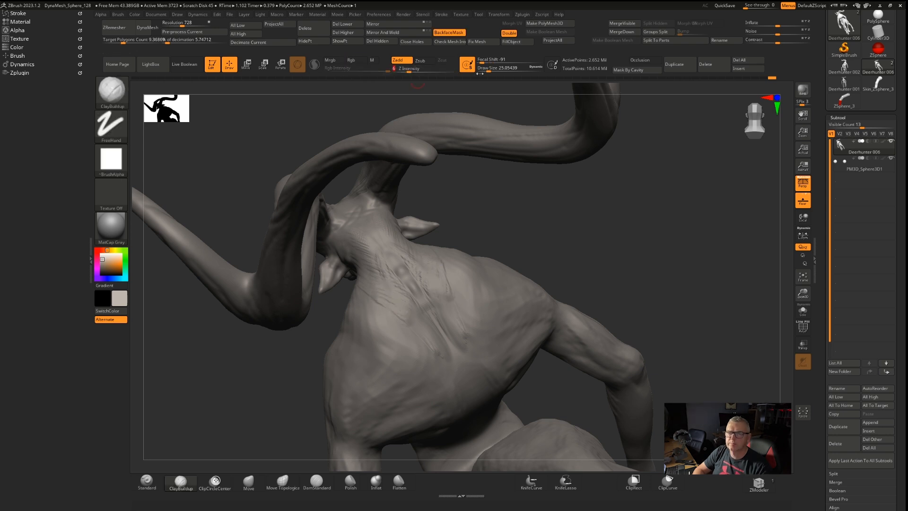
key(shift)
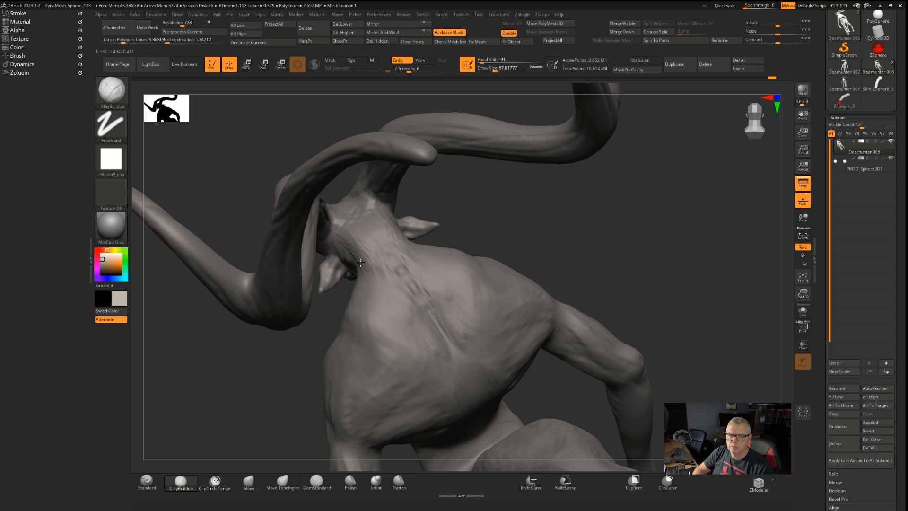
mouse_move(358, 292)
mouse_down()
mouse_move(367, 309)
mouse_move(365, 272)
mouse_up()
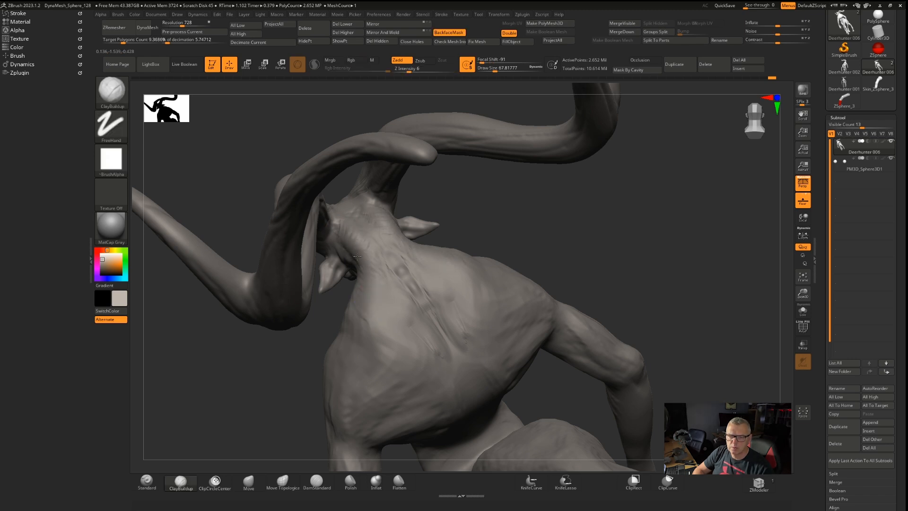
drag(315, 301, 361, 261)
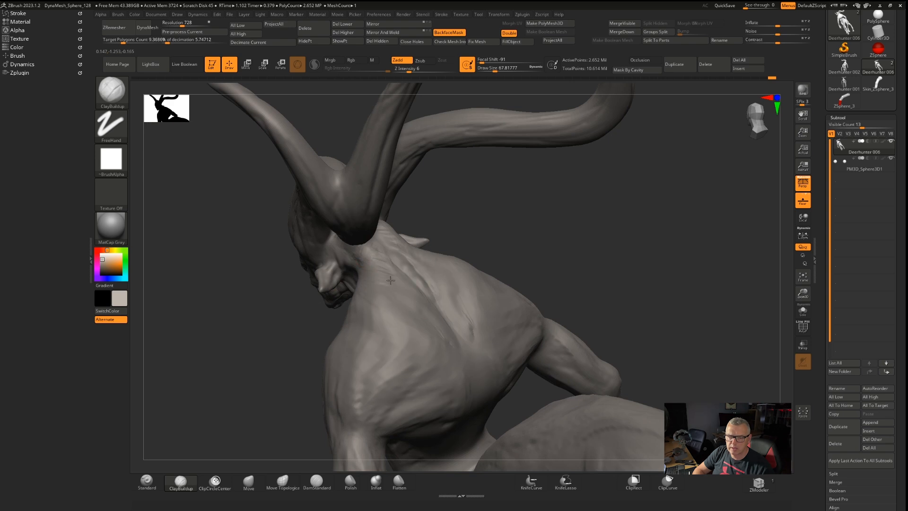
Step: Build fine ridges and creases down the neck toward and around the shoulder
mouse_move(454, 190)
mouse_down()
mouse_move(522, 284)
mouse_move(552, 208)
mouse_move(556, 230)
mouse_up()
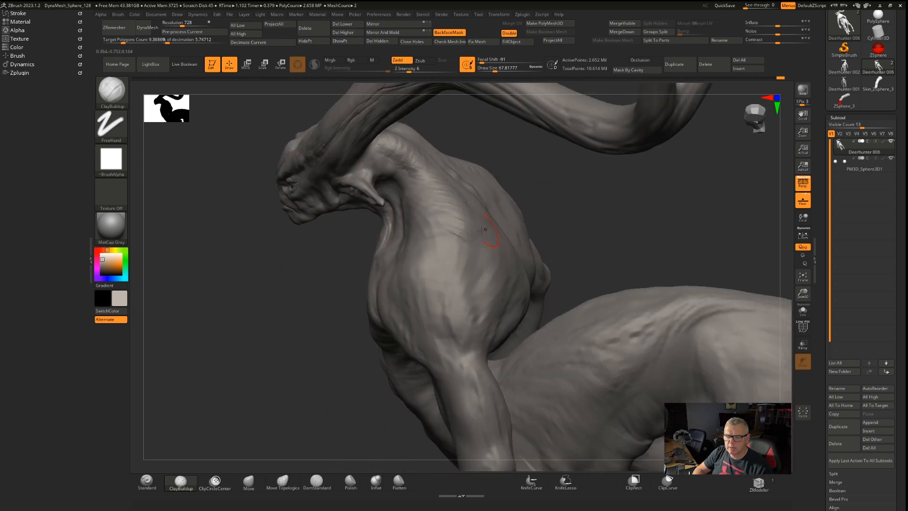
key(shift)
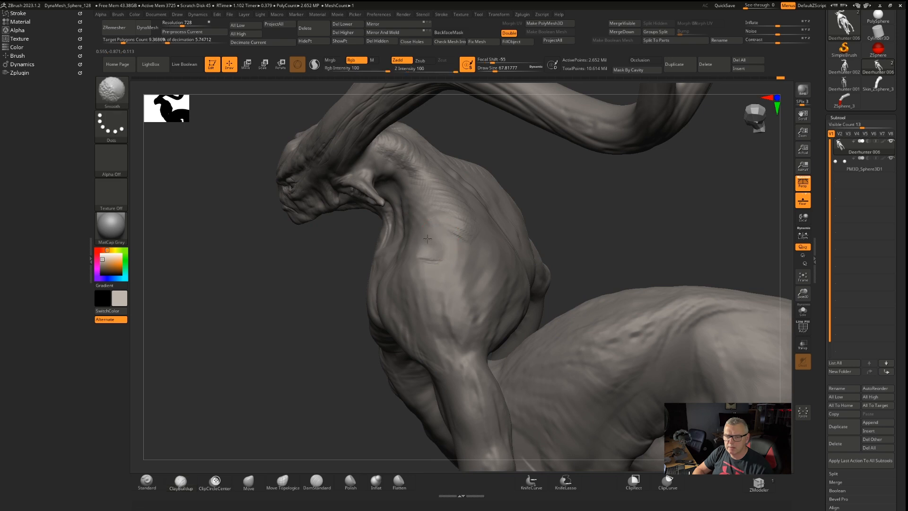
mouse_move(431, 208)
mouse_down()
mouse_move(452, 230)
mouse_move(430, 208)
mouse_up()
mouse_move(411, 175)
mouse_down()
mouse_move(456, 230)
mouse_move(443, 234)
mouse_move(453, 284)
mouse_up()
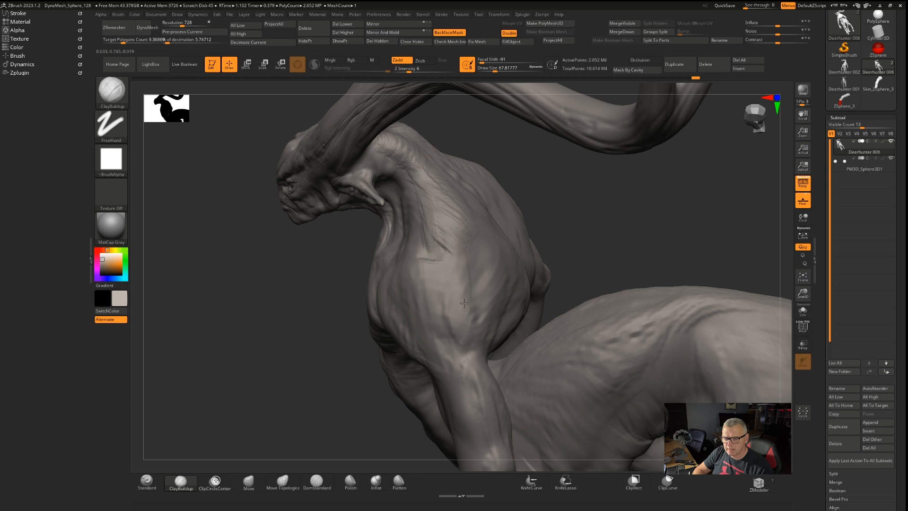
right_drag(448, 247, 400, 270)
mouse_move(435, 250)
mouse_down()
mouse_move(429, 291)
mouse_move(441, 339)
mouse_move(429, 353)
mouse_up()
mouse_move(444, 235)
mouse_down()
mouse_move(467, 280)
mouse_move(436, 304)
mouse_move(426, 352)
mouse_up()
drag(418, 277, 441, 249)
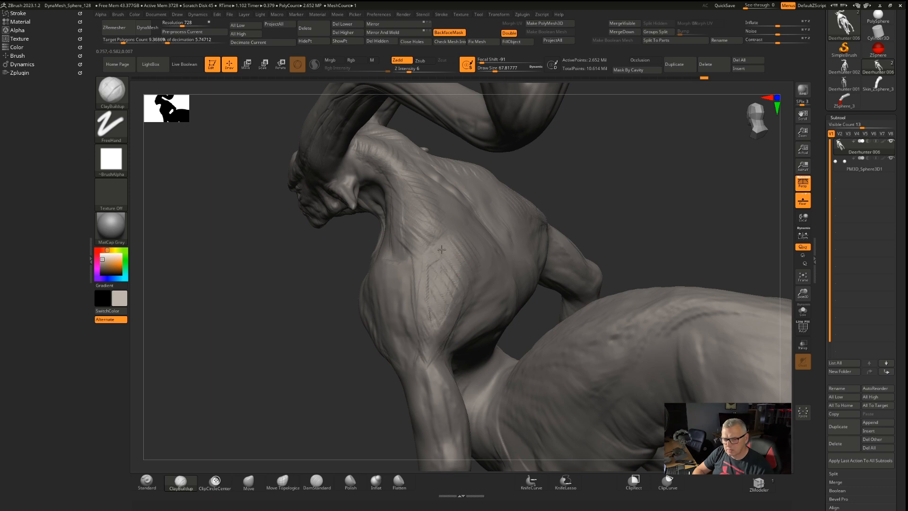
key(shift)
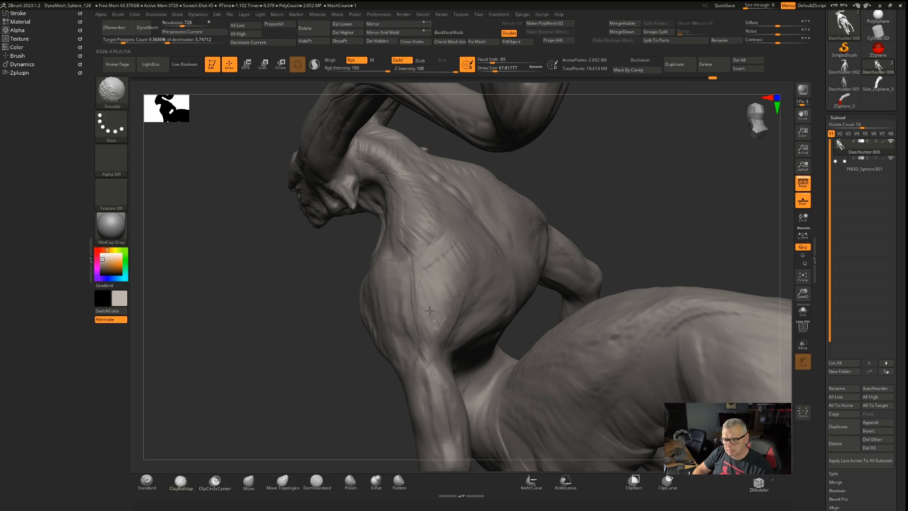
Step: Add a ridge running up the shoulder and soften the collarbone and shoulder ridges
drag(320, 288, 348, 282)
drag(440, 322, 443, 261)
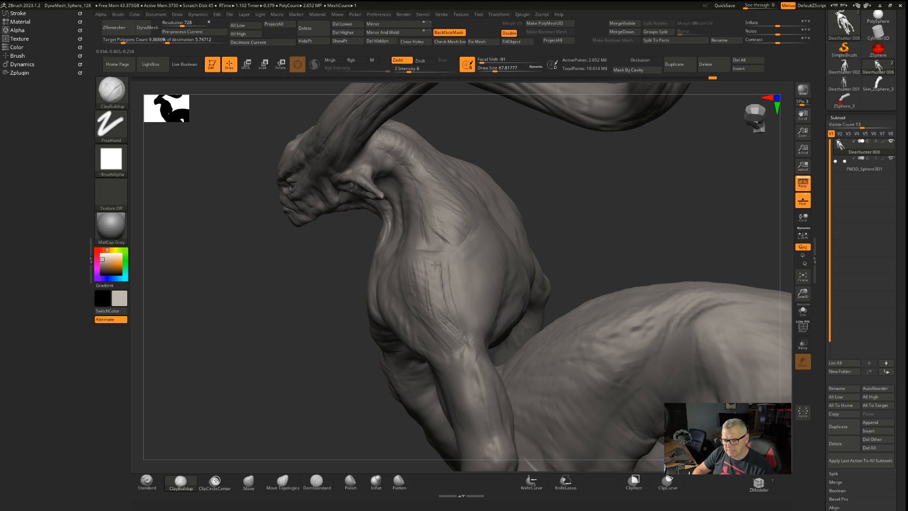
key(shift)
mouse_move(338, 265)
mouse_down()
mouse_move(445, 268)
mouse_move(445, 293)
mouse_move(481, 330)
mouse_up()
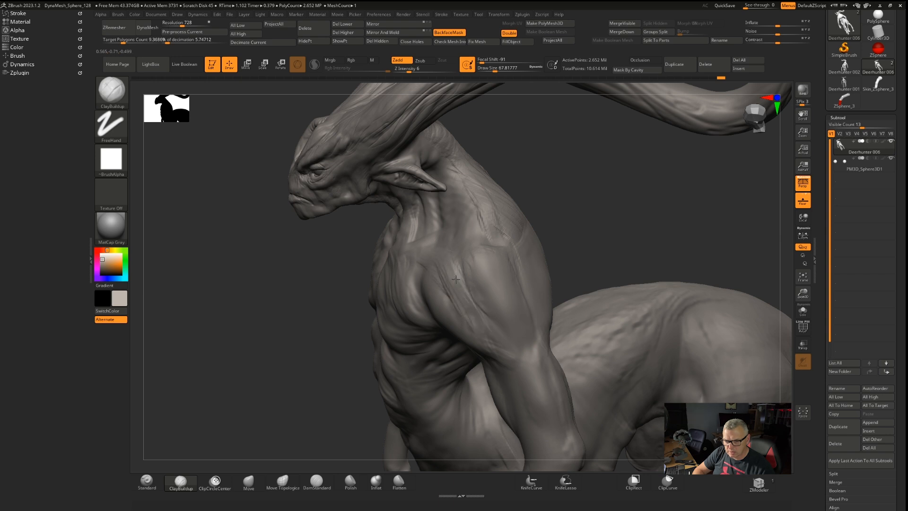
key(shift)
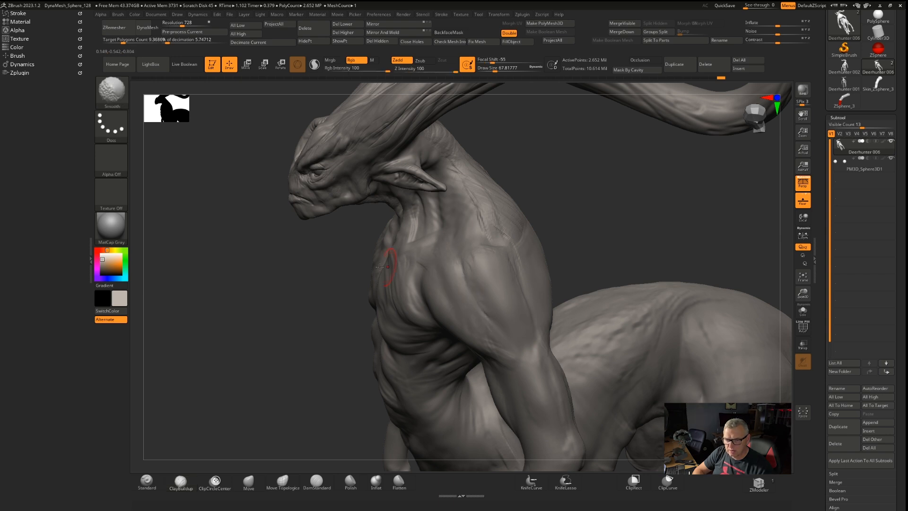
drag(382, 266, 476, 287)
mouse_move(462, 249)
shift+mouse_down()
mouse_move(467, 280)
mouse_move(469, 231)
shift+mouse_up()
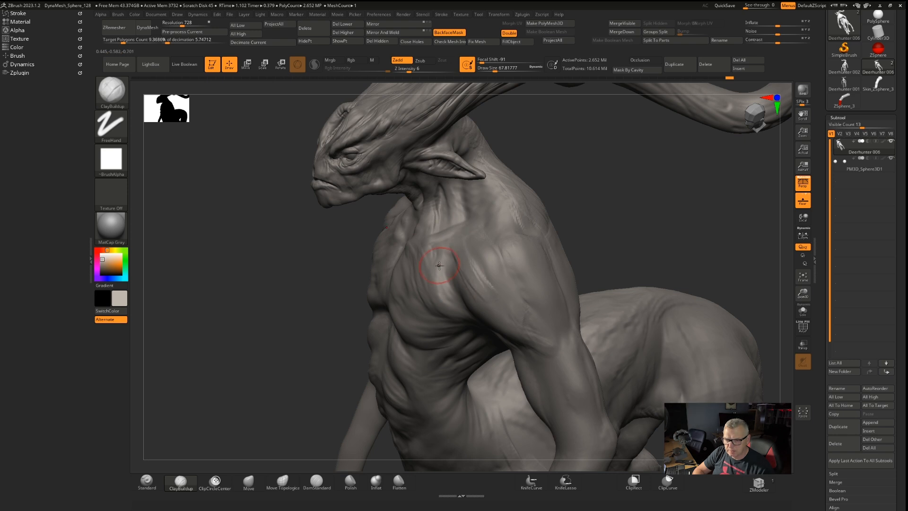
Step: Add short strokes near the armpit and diagonal fibres across the pectoral, softening the striations
drag(446, 271, 456, 297)
drag(338, 283, 359, 262)
mouse_move(467, 234)
mouse_down()
mouse_move(487, 265)
mouse_move(473, 279)
mouse_move(494, 290)
mouse_up()
drag(434, 269, 502, 297)
mouse_move(428, 288)
mouse_down()
mouse_move(486, 280)
mouse_move(497, 264)
mouse_move(456, 266)
mouse_up()
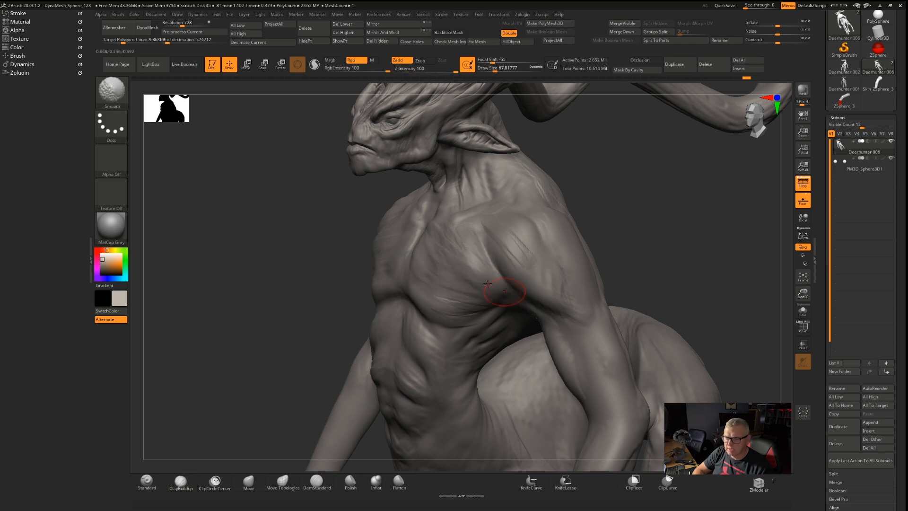
right_drag(486, 284, 501, 289)
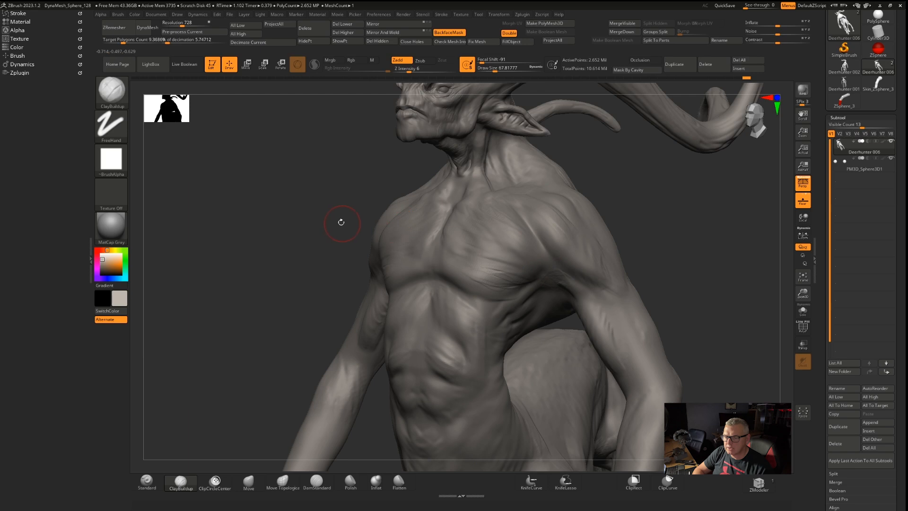
drag(340, 222, 338, 194)
click(316, 481)
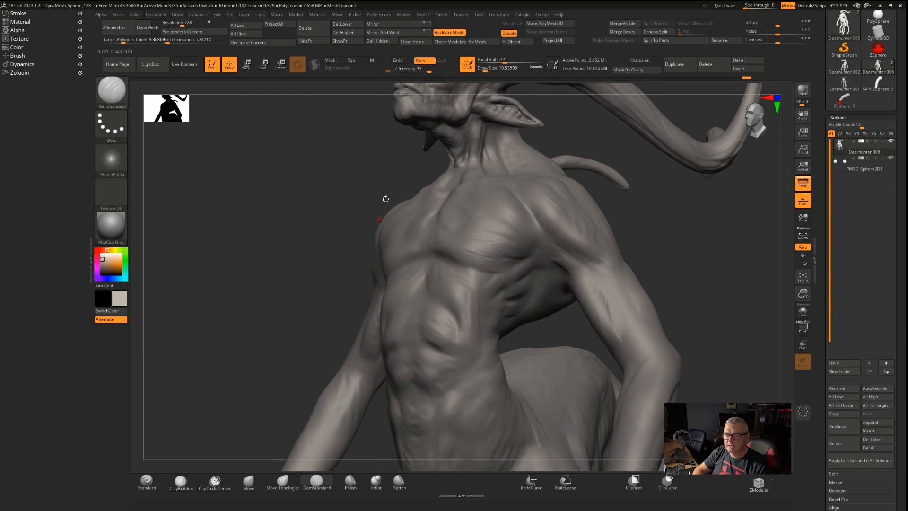
Step: Raise DamStandard to size 32.7, cut a crease up the chest toward the armpit, and smooth it
drag(484, 69, 491, 69)
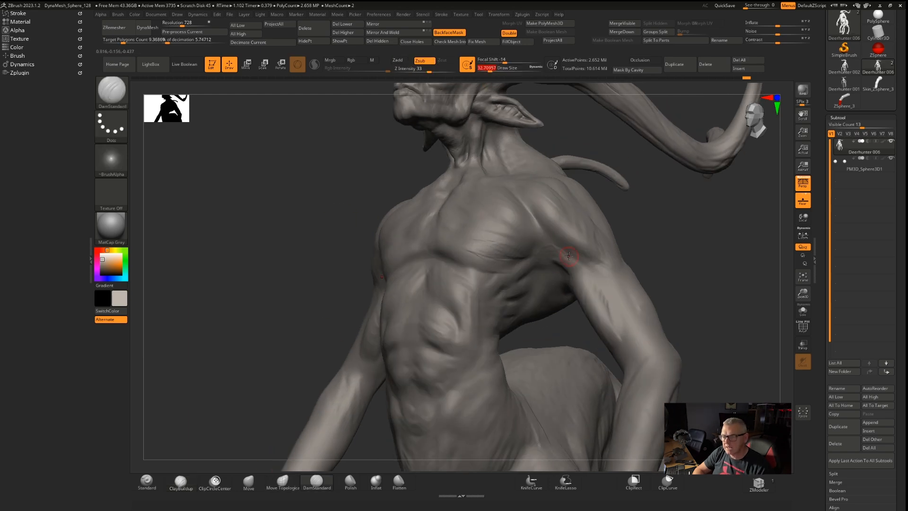
drag(534, 266, 546, 241)
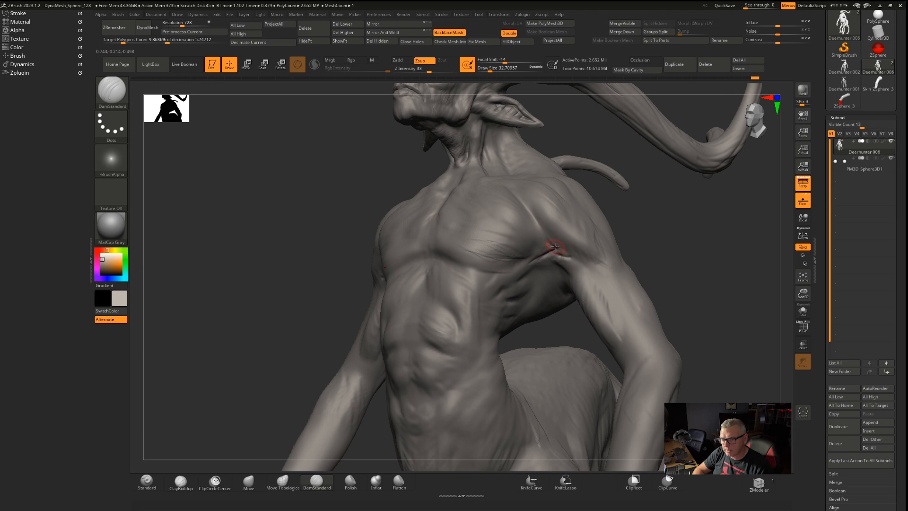
key(shift)
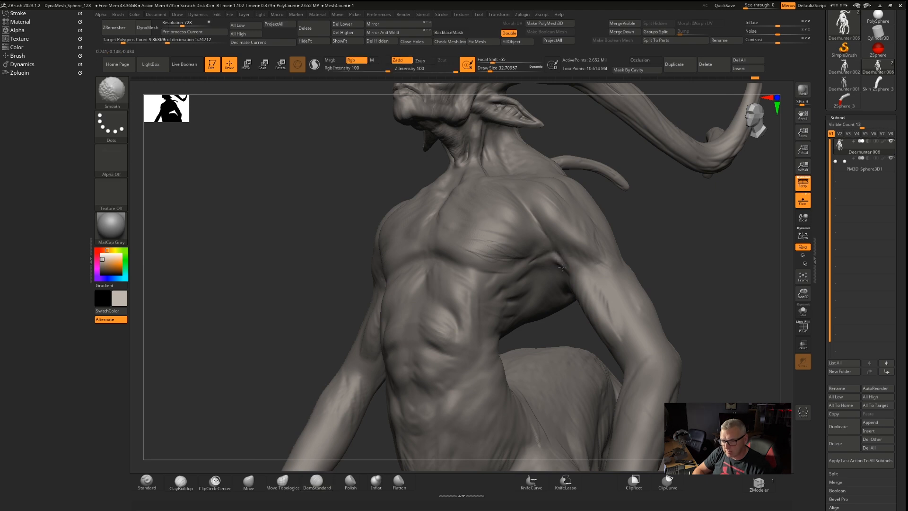
shift+drag(561, 268, 553, 253)
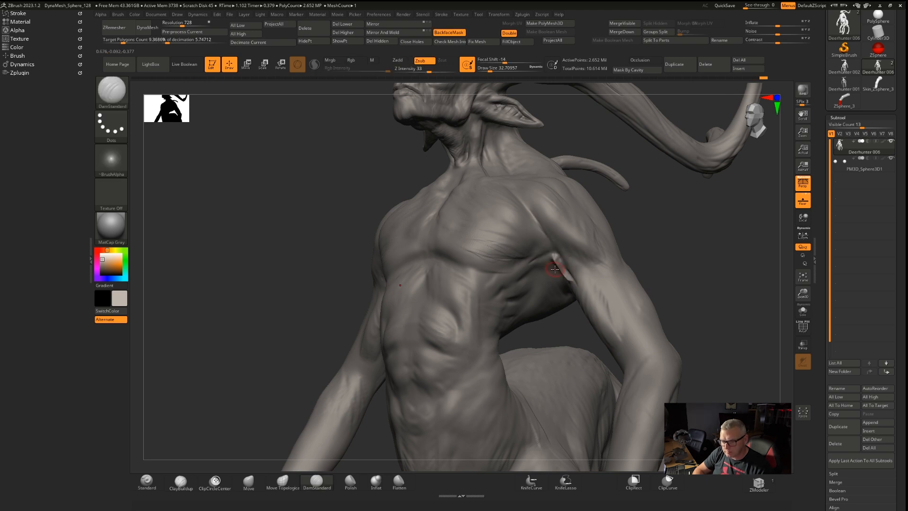
key(shift)
shift+drag(561, 245, 539, 257)
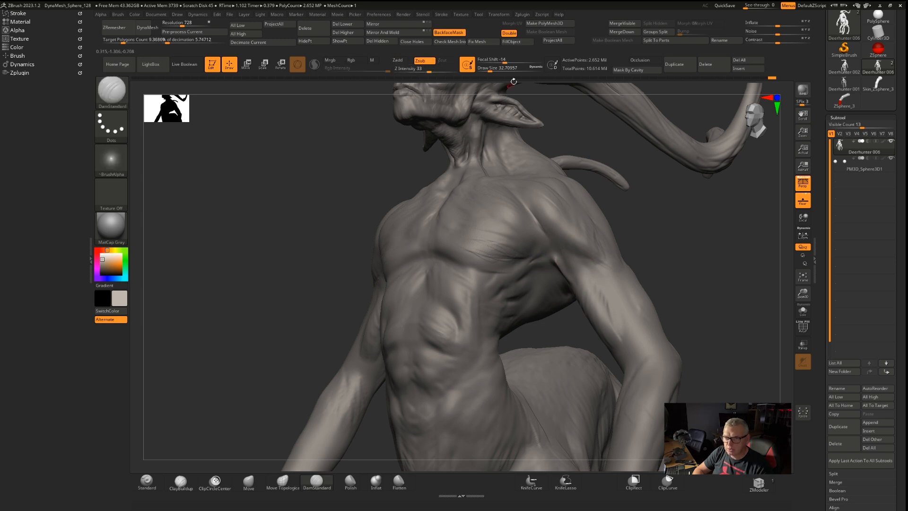
click(181, 481)
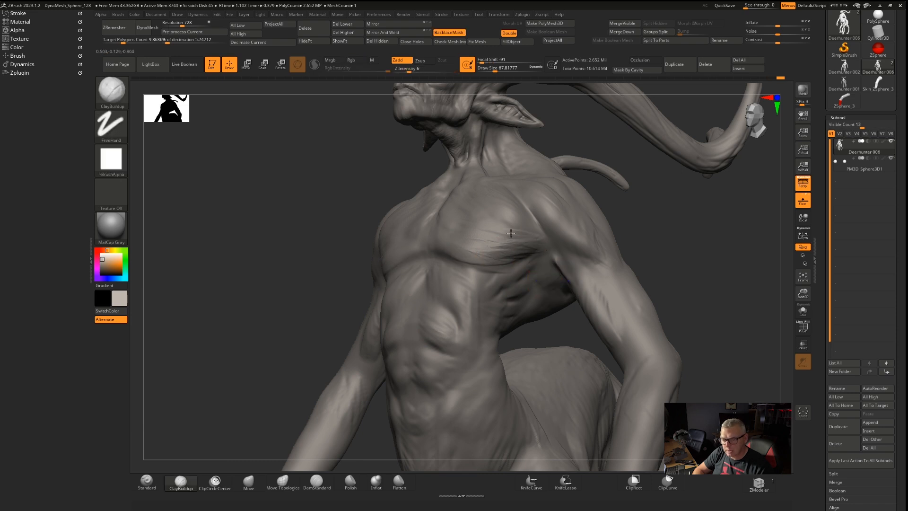
Step: Add muscle-fibre streaks across the outer chest toward the armpit and down the upper arm
mouse_move(536, 236)
mouse_down()
mouse_move(510, 248)
mouse_move(534, 257)
mouse_move(555, 247)
mouse_move(609, 315)
mouse_move(642, 299)
mouse_up()
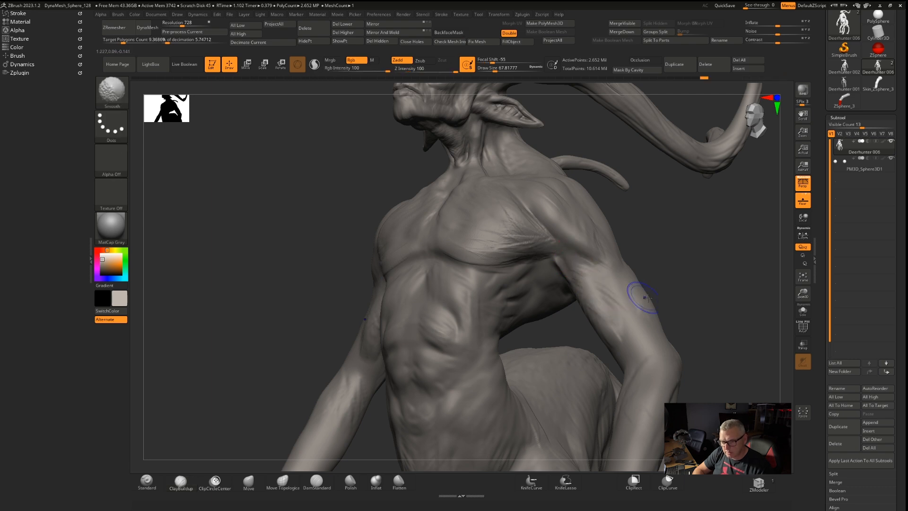
right_drag(642, 299, 593, 281)
mouse_move(637, 288)
mouse_down()
mouse_move(674, 333)
mouse_move(685, 323)
mouse_up()
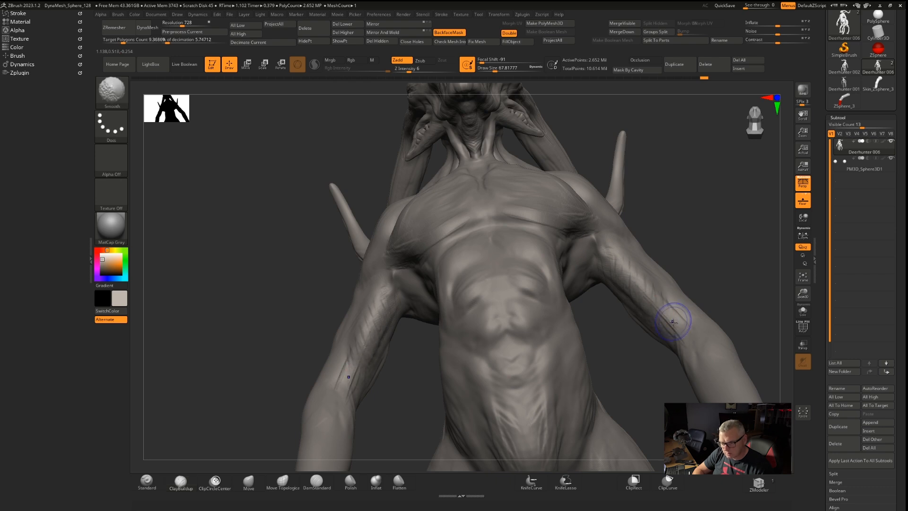
Step: Orbit from the chest and abs around to the creature's back to review the upper body
mouse_move(673, 322)
right_down()
mouse_move(618, 271)
mouse_move(607, 273)
right_up()
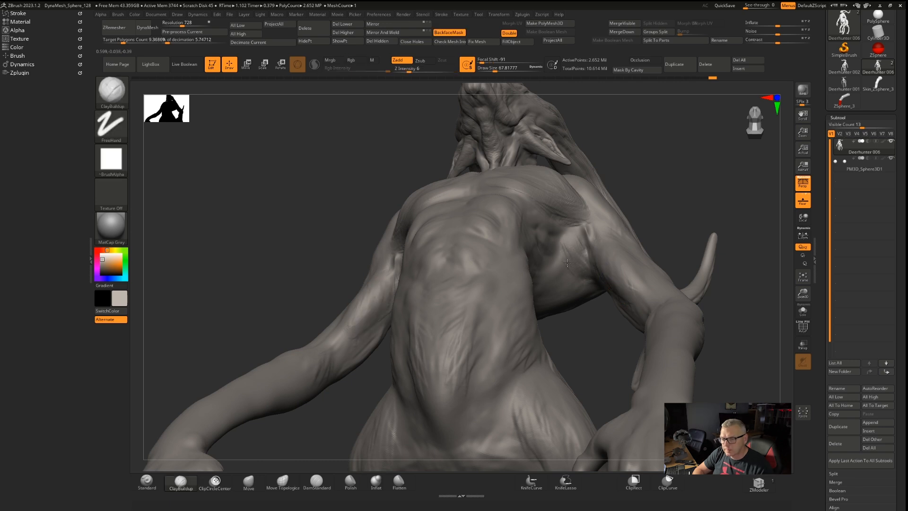
right_drag(570, 277, 594, 280)
mouse_move(567, 217)
ctrl+right_down()
mouse_move(391, 202)
mouse_move(399, 222)
mouse_move(369, 225)
mouse_move(348, 188)
ctrl+right_up()
right_drag(550, 192, 486, 211)
right_drag(350, 212, 415, 243)
right_drag(355, 226, 433, 255)
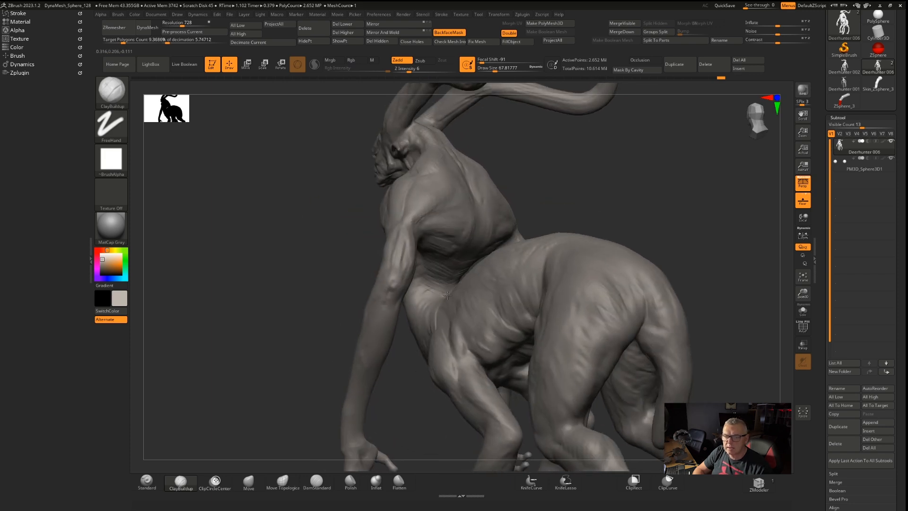
Step: Smooth the ribs and shoulder, then build up and smooth the upper back along the spine
key(shift)
shift+drag(431, 253, 438, 203)
drag(362, 203, 334, 193)
mouse_move(421, 183)
mouse_down()
mouse_move(482, 189)
mouse_move(446, 163)
mouse_move(481, 182)
mouse_move(457, 201)
mouse_move(425, 172)
mouse_up()
shift+drag(455, 211, 460, 257)
drag(350, 189, 308, 191)
Step: Reshape and smooth the underarm, shoulder and upper arm down to the elbow
mouse_move(529, 225)
shift+mouse_down()
mouse_move(538, 218)
mouse_move(545, 235)
shift+mouse_up()
drag(574, 273, 573, 277)
mouse_move(541, 232)
shift+mouse_down()
mouse_move(565, 251)
mouse_move(547, 237)
shift+mouse_up()
mouse_move(662, 246)
mouse_down()
mouse_move(594, 237)
mouse_move(586, 228)
mouse_move(607, 204)
mouse_up()
mouse_move(542, 222)
mouse_down()
mouse_move(532, 211)
mouse_move(567, 250)
mouse_move(560, 238)
mouse_up()
drag(579, 201, 570, 233)
drag(624, 265, 569, 262)
drag(509, 268, 468, 245)
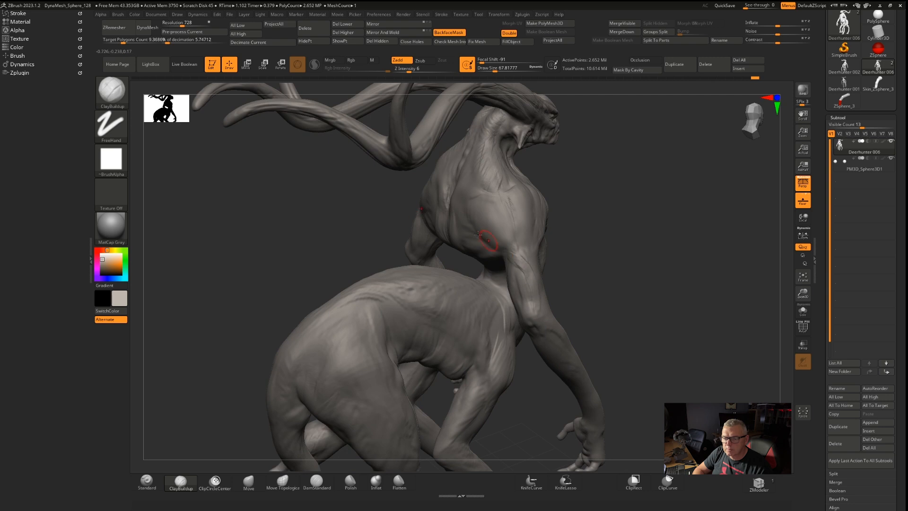
drag(478, 234, 541, 254)
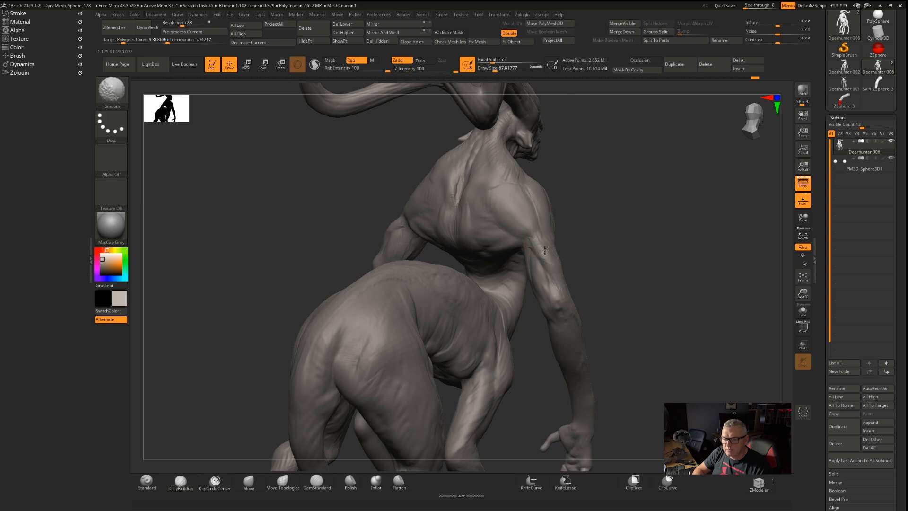
drag(544, 253, 575, 307)
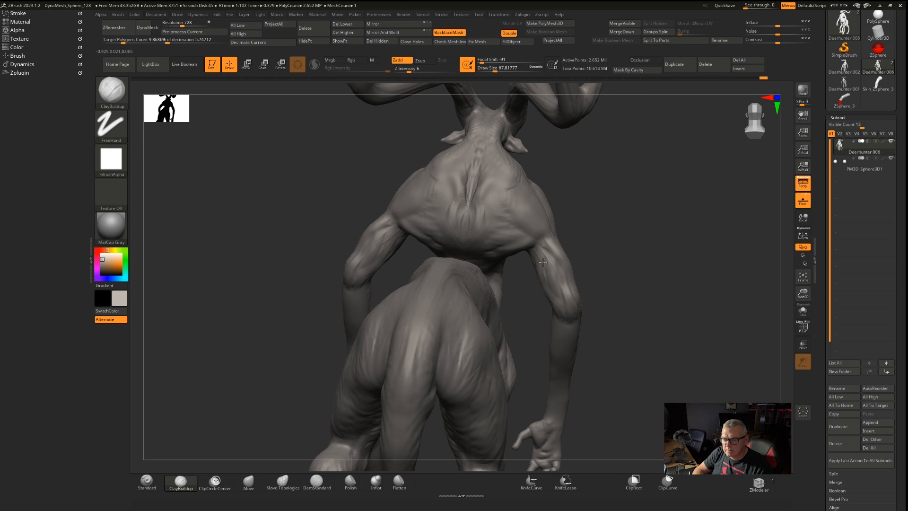
drag(520, 284, 547, 262)
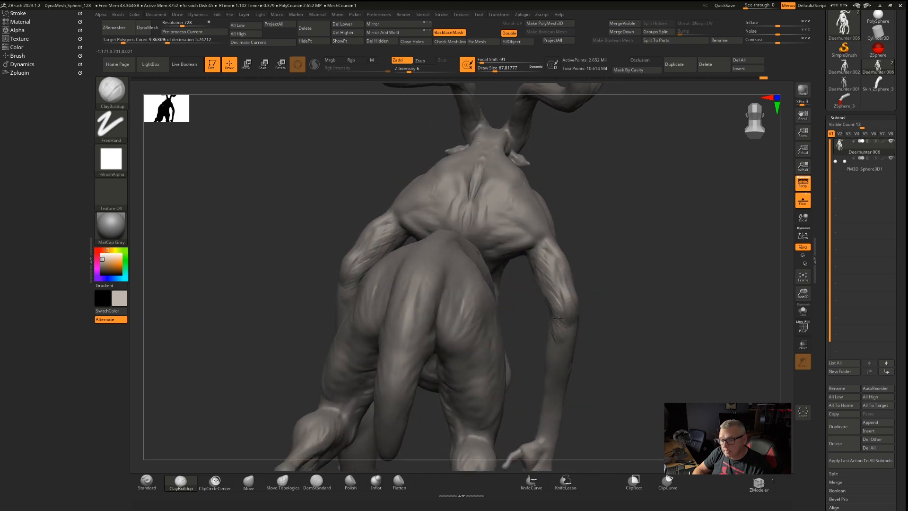
key(shift)
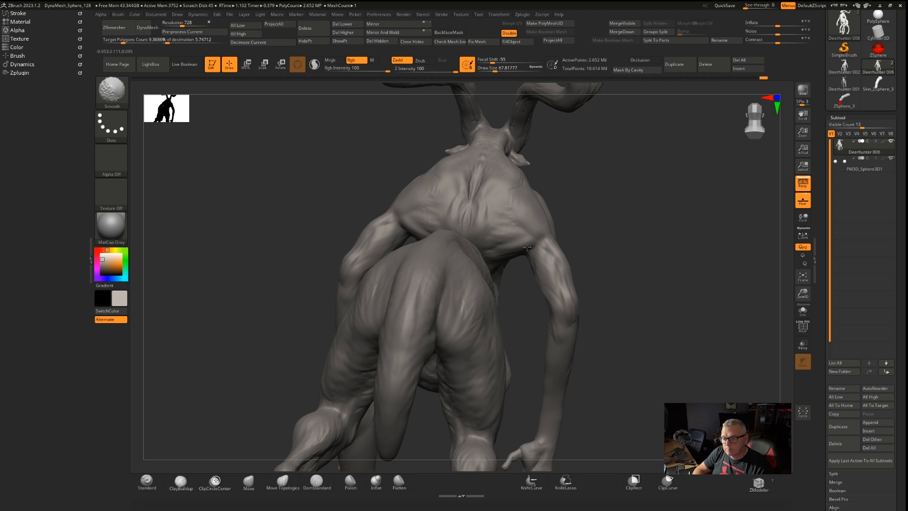
mouse_move(527, 247)
mouse_down()
mouse_move(477, 318)
mouse_move(421, 246)
mouse_move(337, 178)
mouse_up()
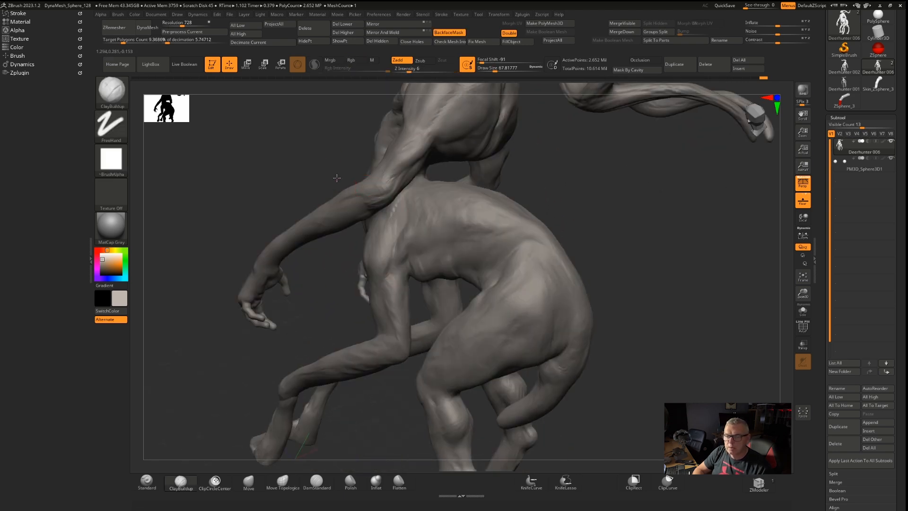
Step: Sculpt new ClayBuildup folds into the armpit crease and soften them
mouse_move(354, 305)
mouse_down()
mouse_move(320, 280)
mouse_move(237, 176)
mouse_up()
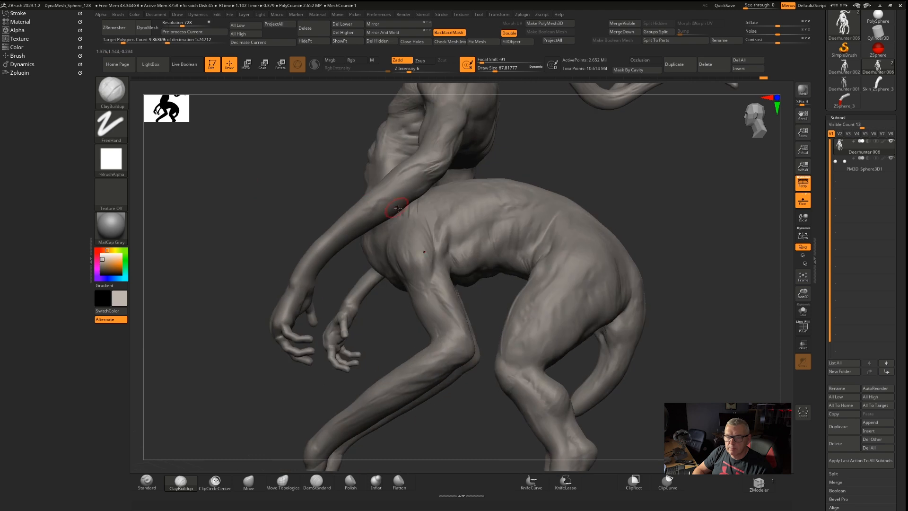
shift+drag(403, 221, 371, 201)
right_drag(372, 200, 549, 234)
mouse_move(555, 282)
mouse_down()
mouse_move(534, 259)
mouse_move(559, 236)
mouse_up()
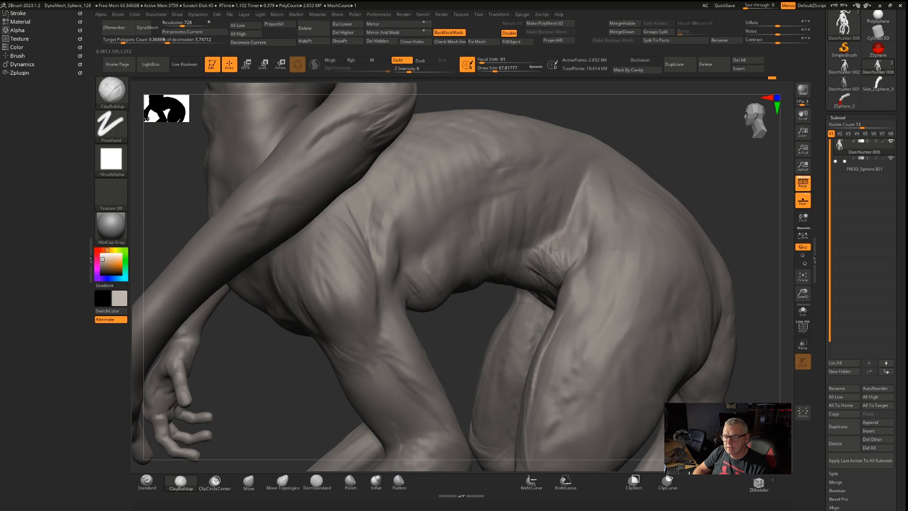
mouse_move(547, 274)
shift+mouse_down()
mouse_move(563, 226)
mouse_move(542, 249)
shift+mouse_up()
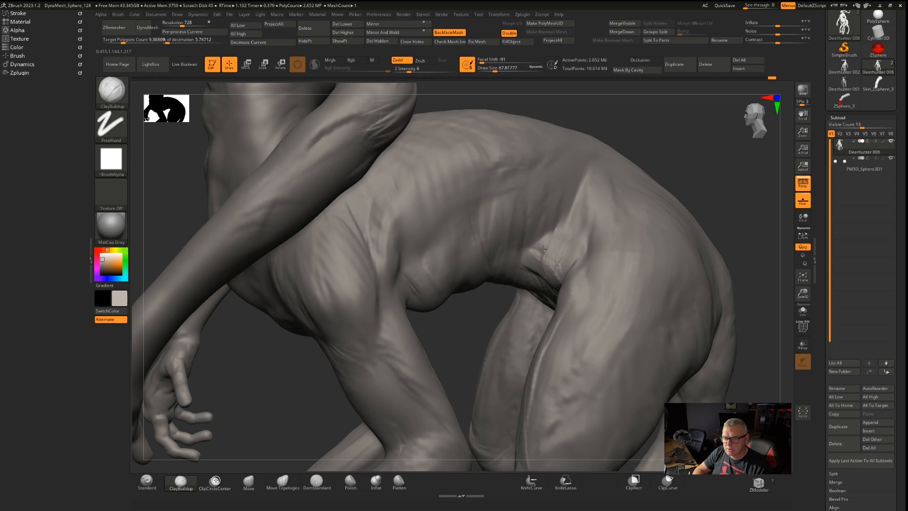
key(shift)
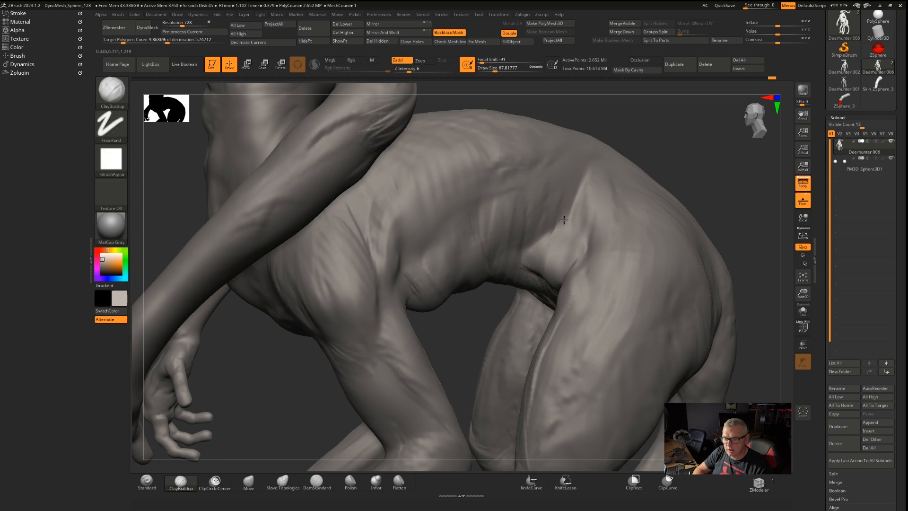
Step: Build up clay folds in the hip crease and smooth the armpit and hip
mouse_move(577, 226)
mouse_down()
mouse_move(565, 245)
mouse_move(570, 259)
mouse_up()
drag(473, 305, 565, 291)
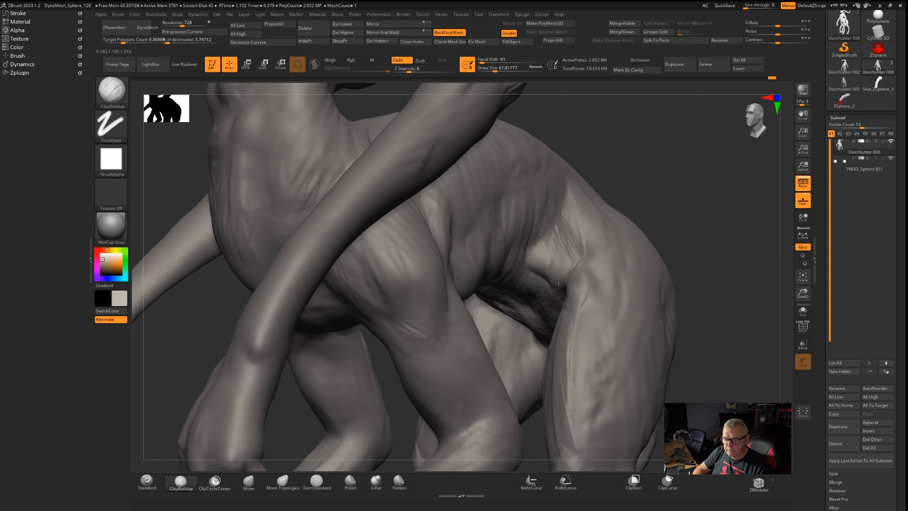
key(shift)
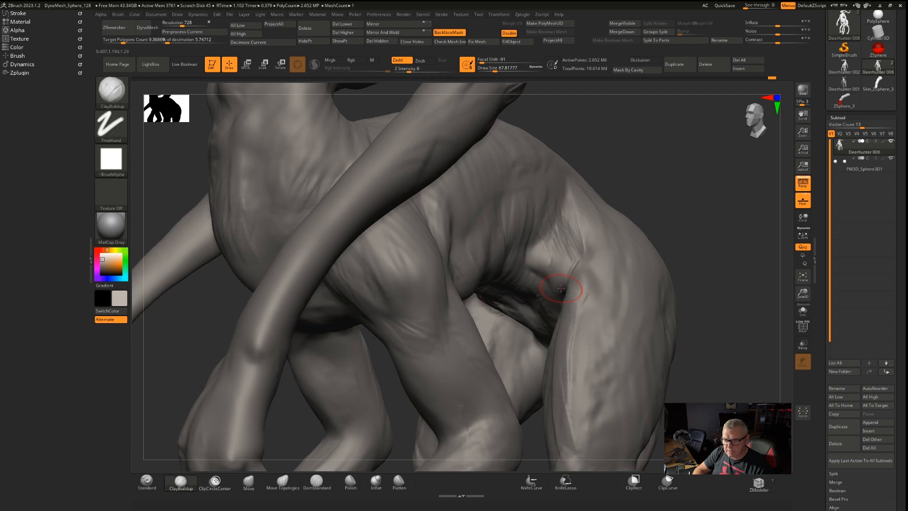
shift+drag(552, 269, 558, 276)
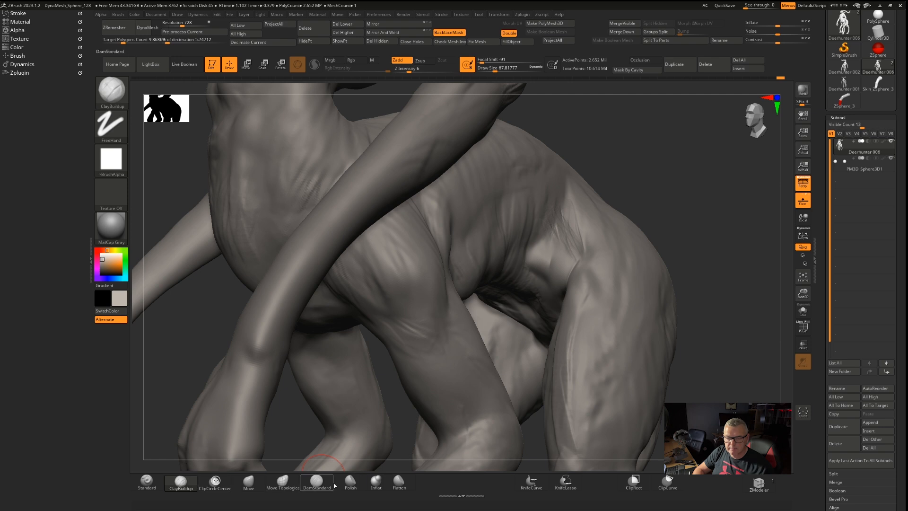
Step: Try the Flatten brush at a smaller draw size around the flank
click(397, 483)
drag(488, 71, 492, 72)
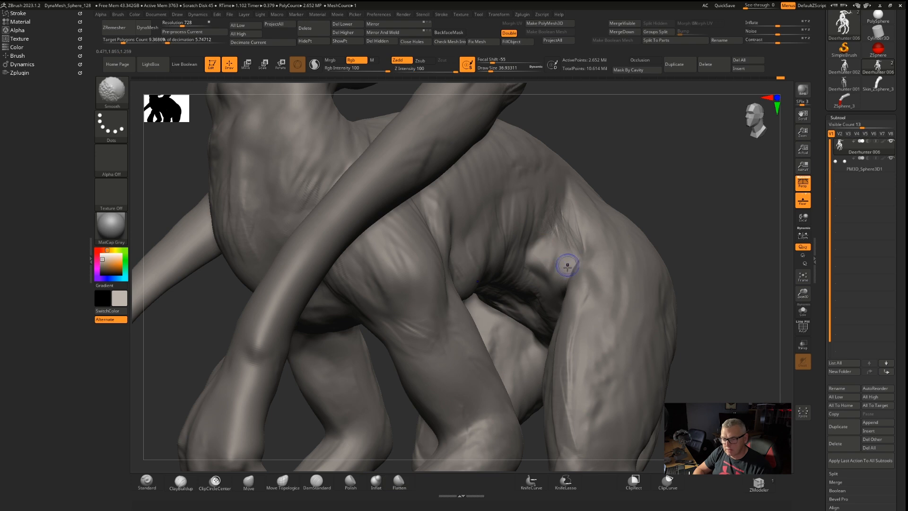
mouse_move(619, 184)
mouse_down()
mouse_move(614, 172)
mouse_move(560, 199)
mouse_up()
key(shift)
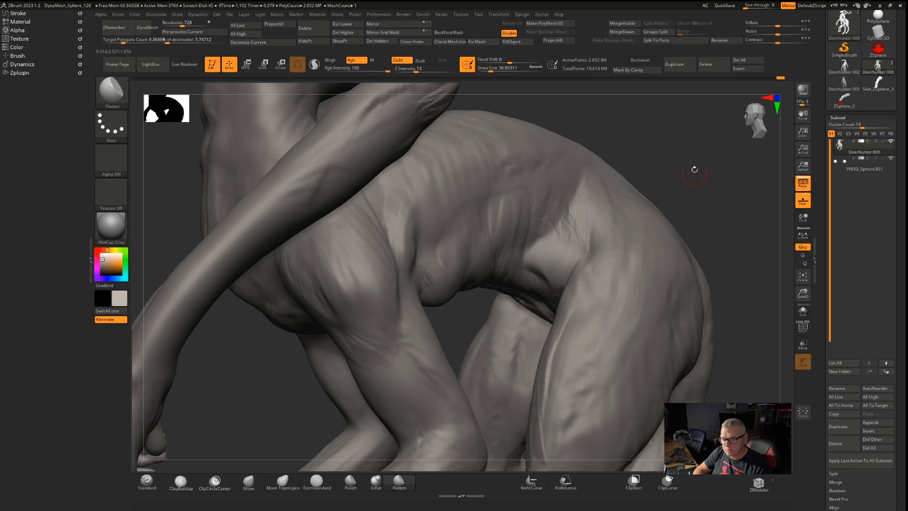
drag(690, 170, 540, 263)
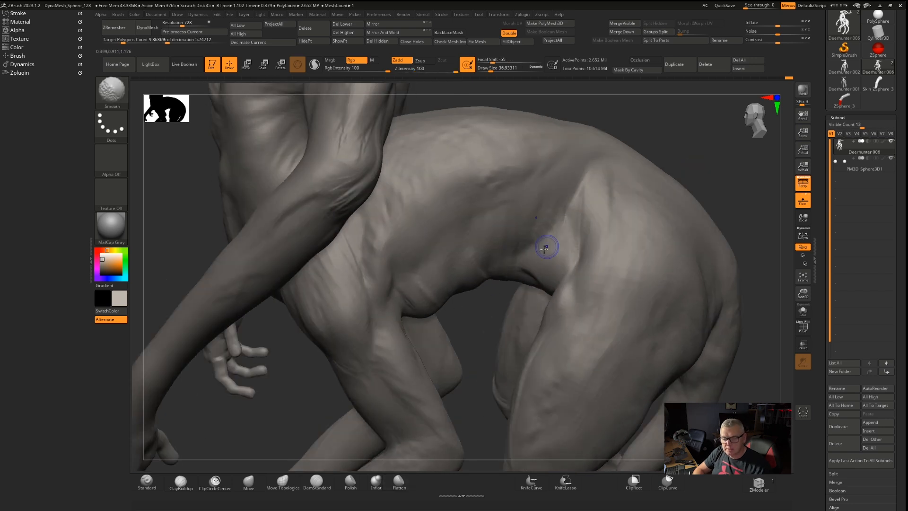
Step: Add ClayBuildup strokes along and across the flank
click(181, 482)
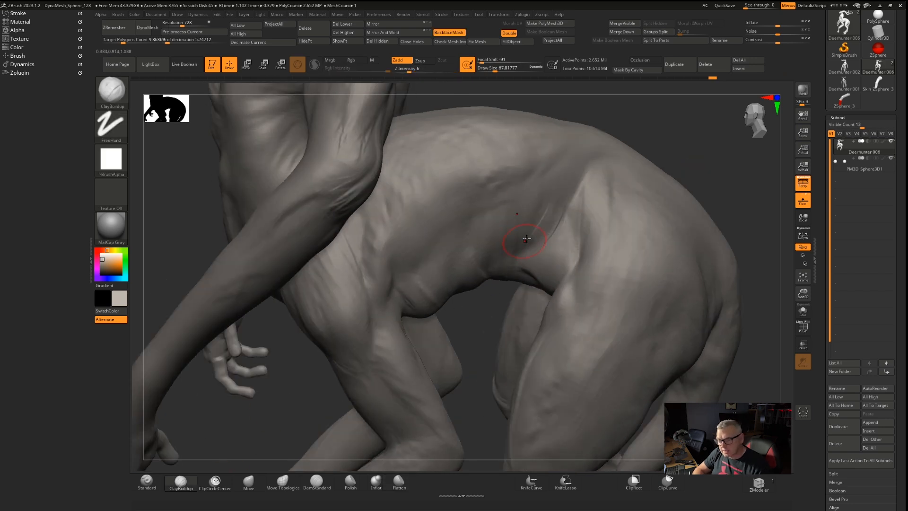
drag(543, 235, 515, 257)
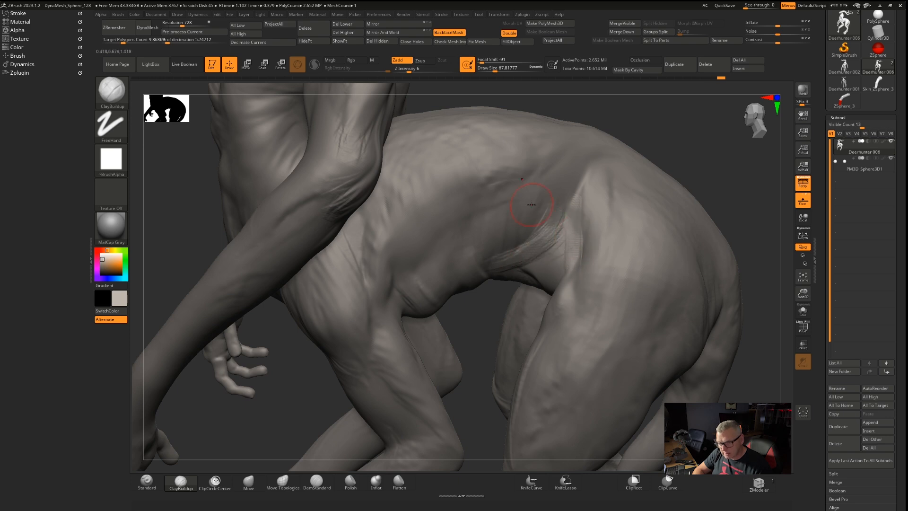
drag(532, 243, 495, 253)
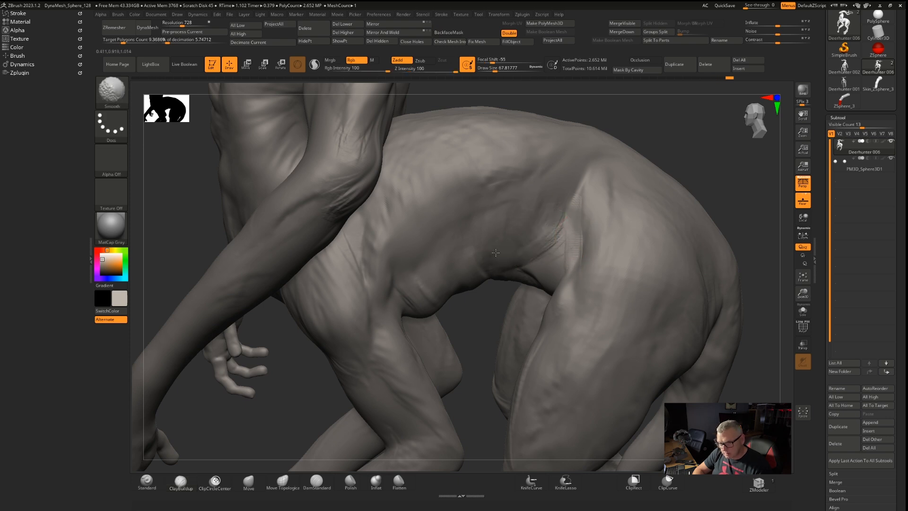
drag(492, 340, 527, 283)
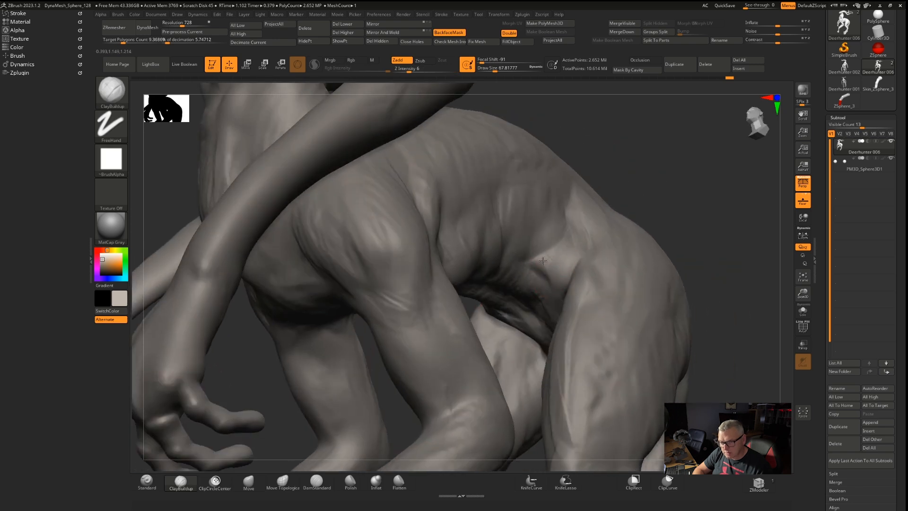
mouse_move(698, 346)
mouse_down()
mouse_move(742, 349)
mouse_move(678, 315)
mouse_up()
Step: Soften the hip crease and touch it up with a short clay stroke
key(shift)
mouse_move(551, 279)
mouse_down()
mouse_move(543, 282)
mouse_move(541, 263)
mouse_up()
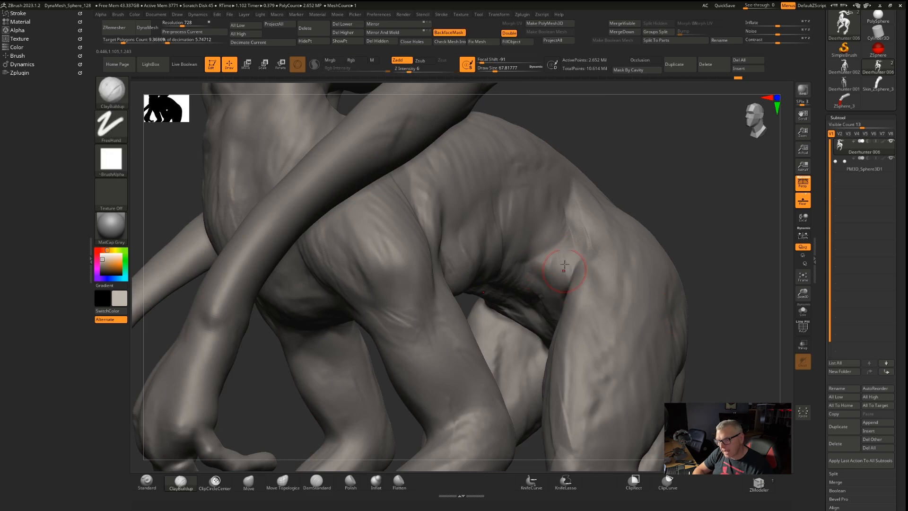
drag(560, 287, 558, 282)
right_drag(565, 292, 544, 291)
mouse_move(549, 275)
shift+mouse_down()
mouse_move(547, 261)
mouse_move(543, 278)
shift+mouse_up()
right_drag(550, 286, 498, 292)
click(317, 481)
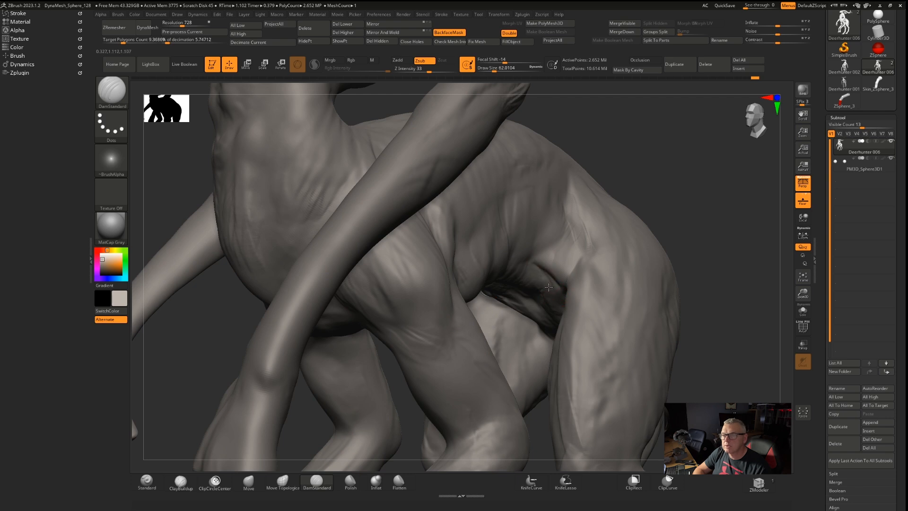
Step: Carve a sharper fold line into the hip crease with DamStandard and smooth it
drag(554, 282, 550, 284)
right_drag(686, 401, 570, 284)
key(shift)
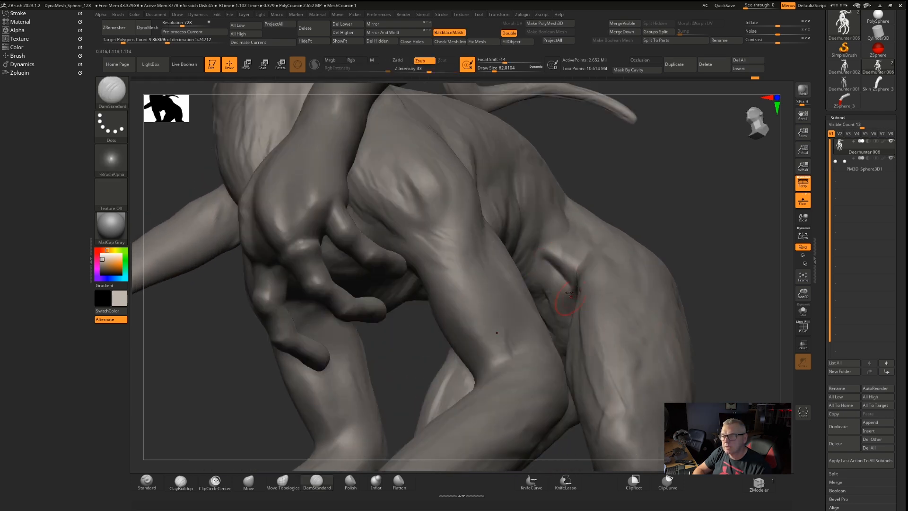
drag(535, 253, 539, 254)
key(shift)
mouse_move(600, 193)
mouse_down()
mouse_move(574, 240)
mouse_move(493, 280)
mouse_up()
key(shift)
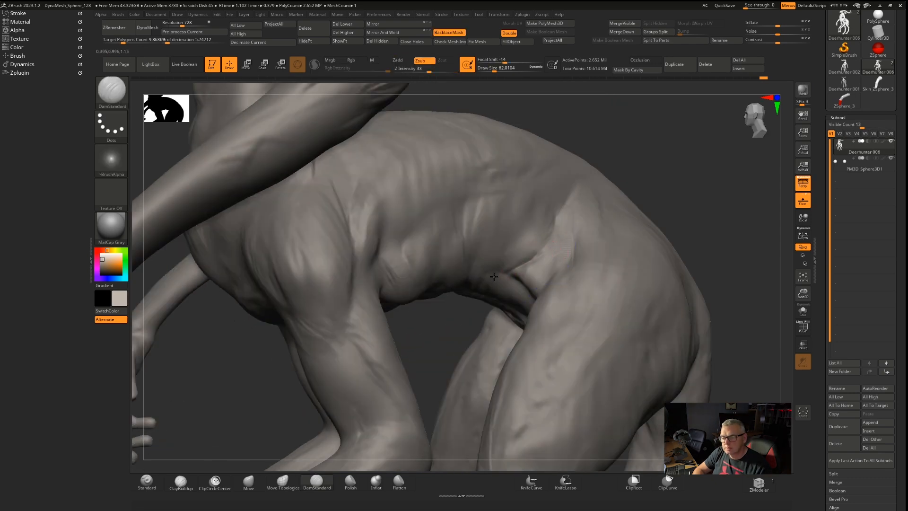
key(shift)
shift+drag(545, 249, 549, 260)
mouse_move(553, 274)
mouse_down()
mouse_move(564, 243)
mouse_move(554, 256)
mouse_move(580, 247)
mouse_up()
Step: Add ClayBuildup muscle ridges on the upper thigh and soften them
click(181, 482)
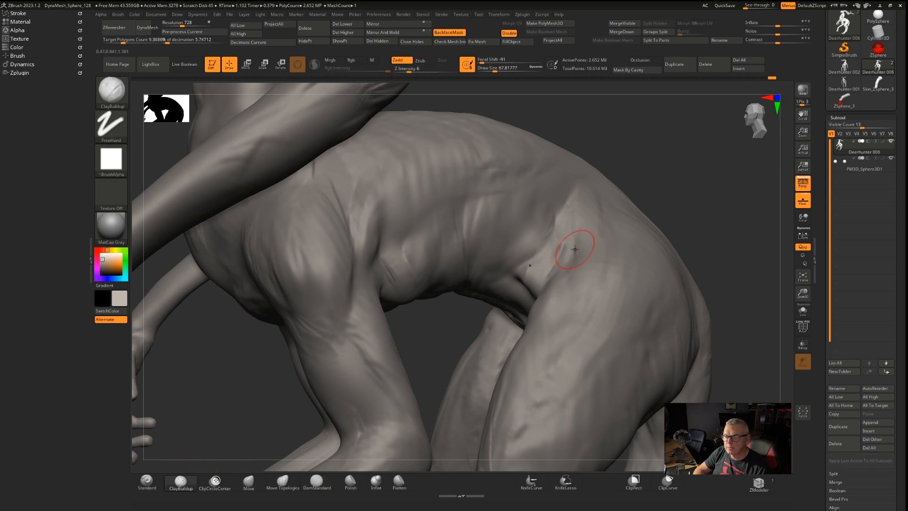
mouse_move(549, 299)
mouse_down()
mouse_move(557, 300)
mouse_move(568, 279)
mouse_move(564, 295)
mouse_move(549, 307)
mouse_move(561, 266)
mouse_move(572, 260)
mouse_up()
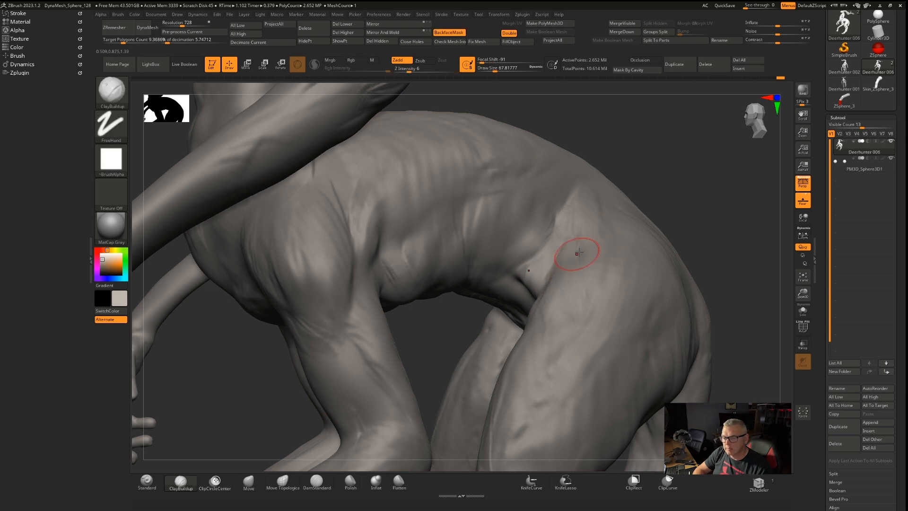
ctrl+right_drag(545, 200, 385, 231)
right_drag(318, 249, 473, 207)
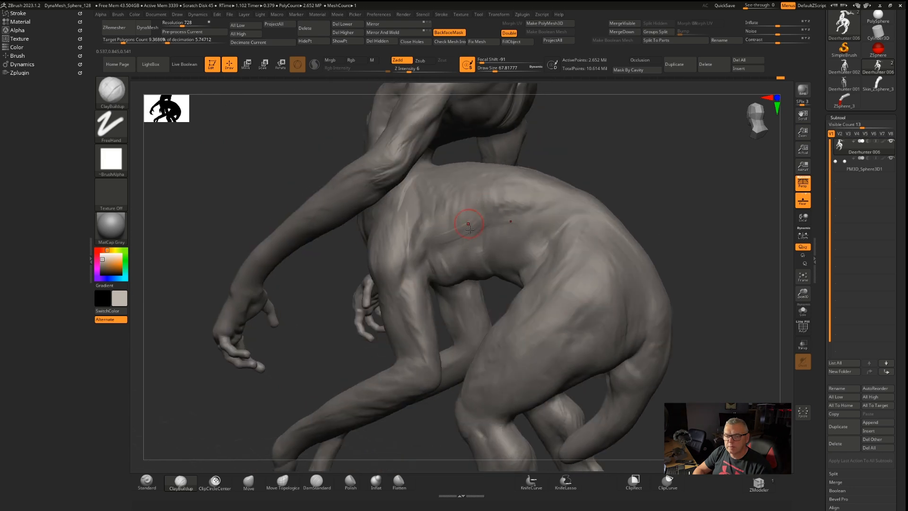
Step: Stroke the knee, rework the upper thigh and soften the front-thigh clay, checking from below
key(shift)
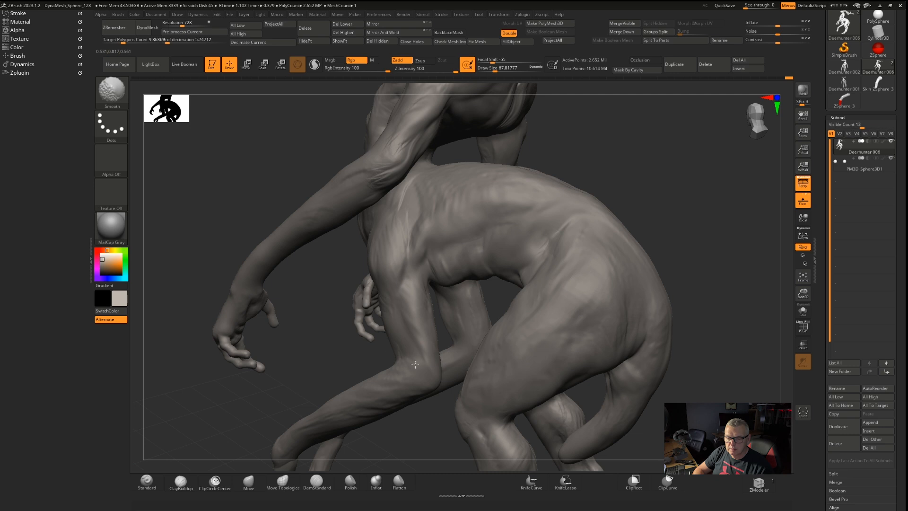
key(shift)
drag(417, 373, 421, 371)
drag(342, 328, 312, 332)
drag(403, 260, 399, 285)
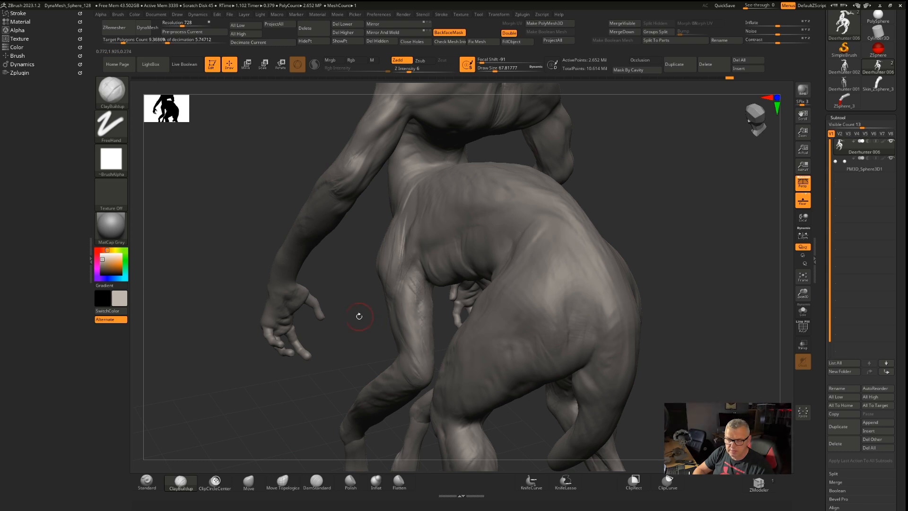
drag(359, 314, 409, 296)
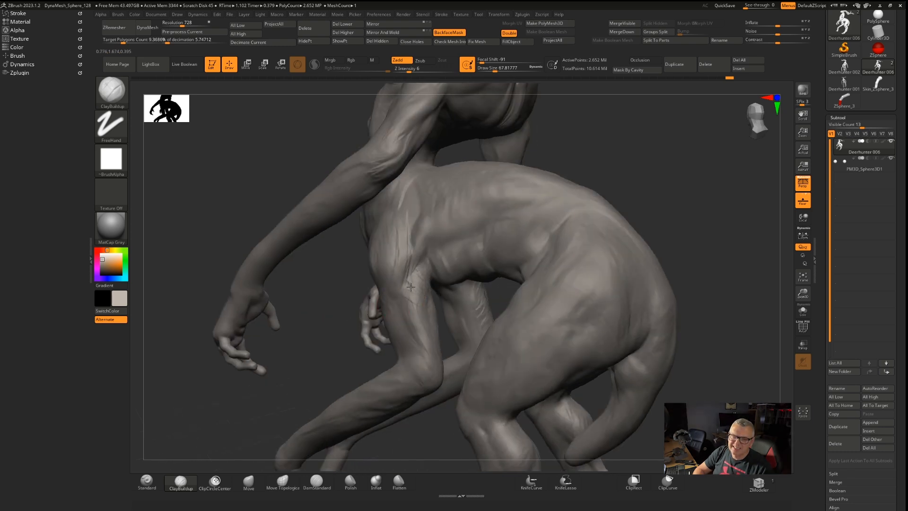
right_drag(416, 308, 447, 249)
shift+drag(456, 263, 457, 285)
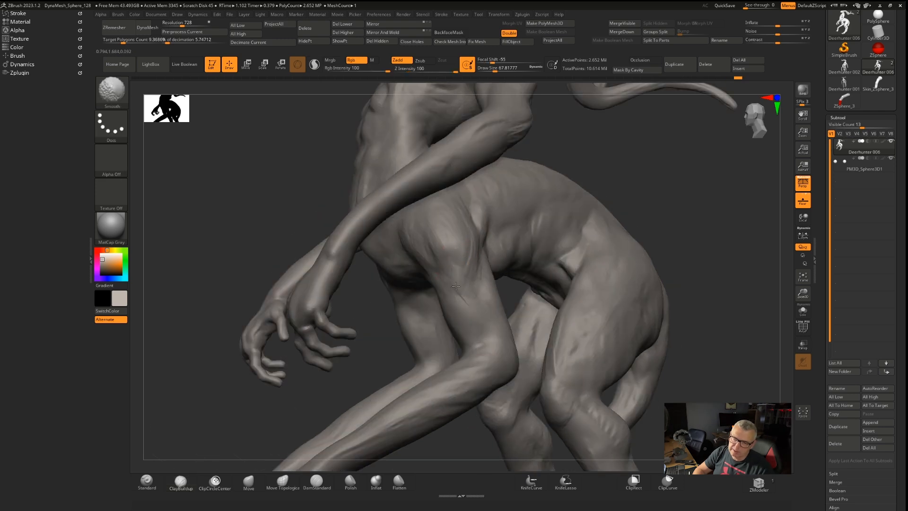
right_drag(470, 276, 582, 246)
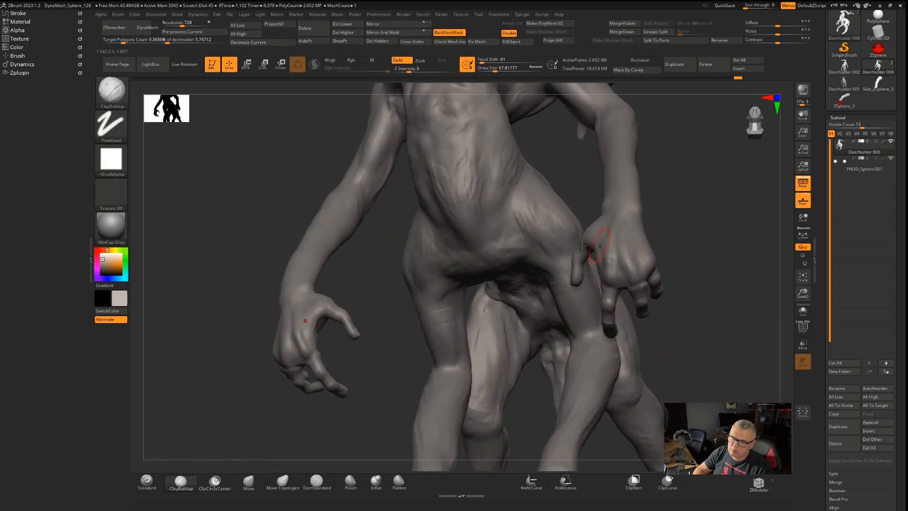
key(shift)
mouse_move(390, 259)
right_down()
mouse_move(514, 252)
mouse_move(501, 236)
right_up()
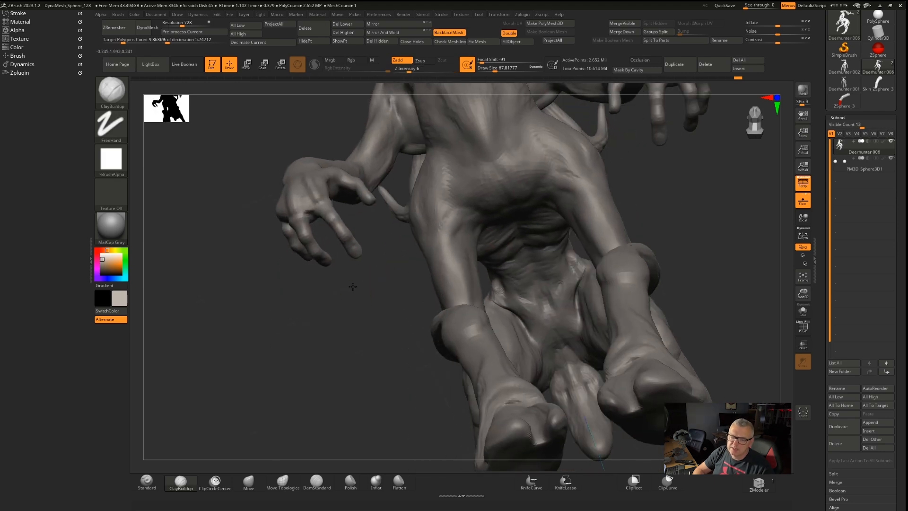
Step: With a smaller Move brush, pull the ribcage edge and belly down-left
click(248, 481)
drag(500, 67, 498, 68)
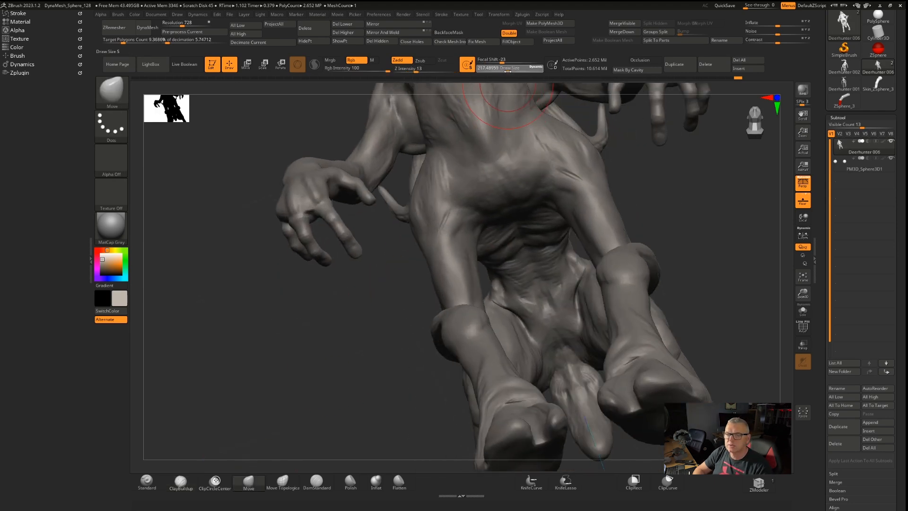
right_drag(530, 223, 598, 226)
drag(376, 232, 369, 244)
right_drag(305, 206, 439, 243)
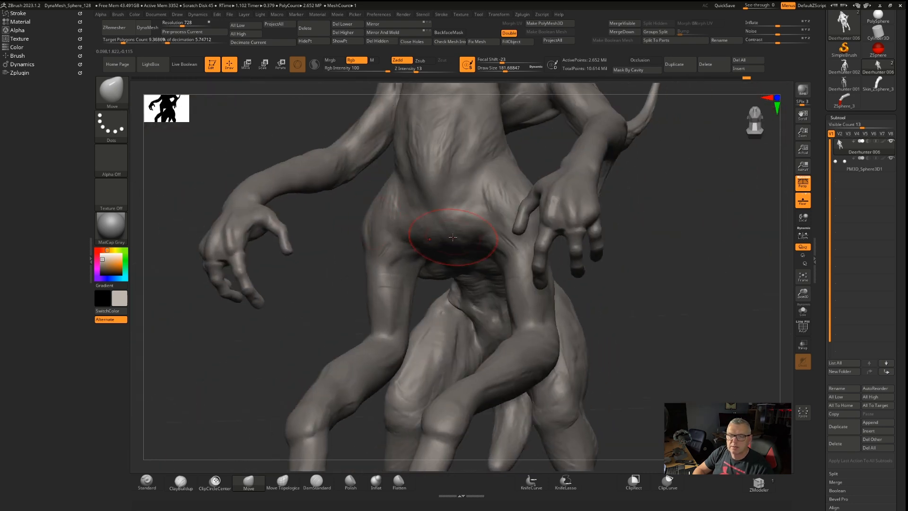
right_drag(435, 201, 542, 156)
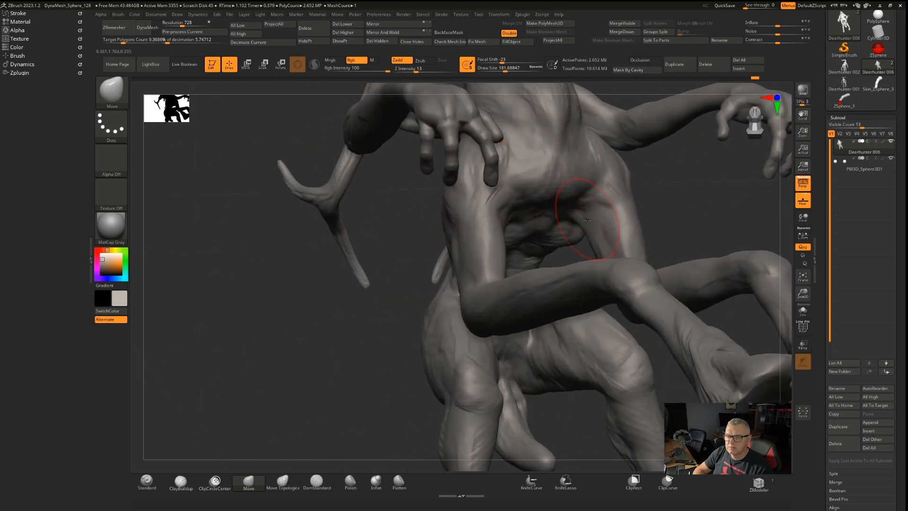
mouse_move(620, 211)
right_down()
mouse_move(646, 209)
mouse_move(612, 230)
right_up()
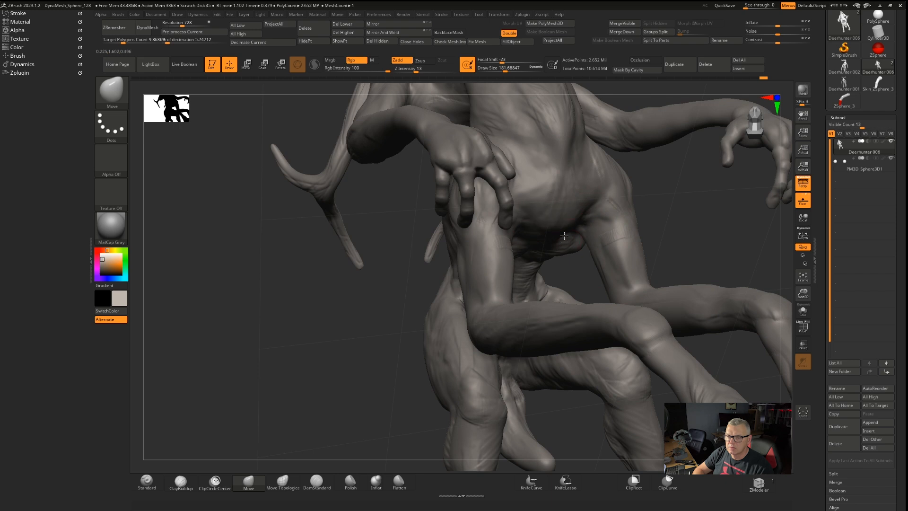
right_drag(663, 232, 616, 239)
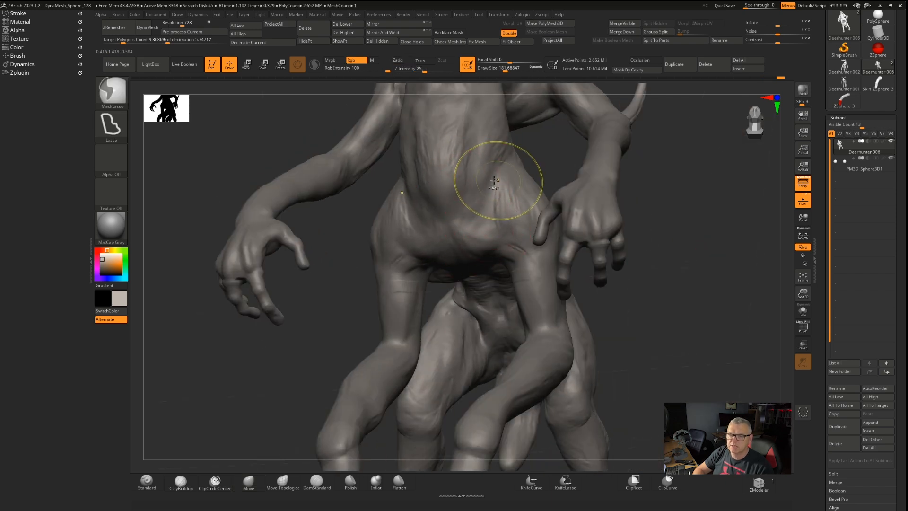
Step: Reshape the chest down toward the belly, smooth the belly, and view the whole creature
right_drag(496, 182, 488, 242)
mouse_move(278, 119)
right_down()
mouse_move(355, 174)
mouse_move(527, 222)
mouse_move(454, 213)
mouse_move(334, 217)
mouse_move(364, 217)
mouse_move(355, 302)
right_up()
right_drag(355, 302, 284, 264)
ctrl+right_drag(284, 264, 344, 210)
mouse_move(344, 210)
ctrl+right_down()
mouse_move(298, 229)
mouse_move(322, 229)
mouse_move(297, 249)
mouse_move(314, 201)
mouse_move(347, 222)
mouse_move(349, 185)
ctrl+right_up()
Step: Zoom in on the legs and smooth the upper leg surface
ctrl+right_drag(481, 201, 486, 217)
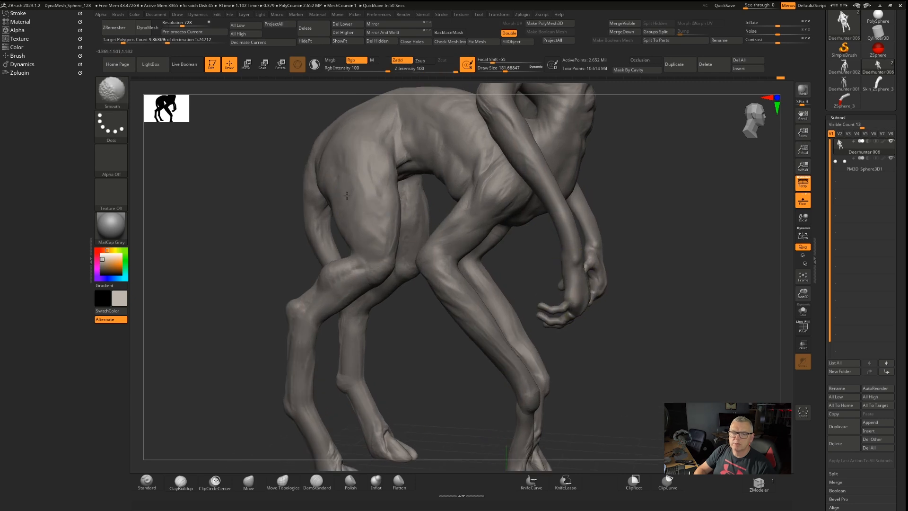
right_drag(265, 199, 291, 199)
key(shift)
mouse_move(264, 336)
alt+right_down()
mouse_move(292, 206)
mouse_move(282, 260)
alt+right_up()
key(shift)
right_drag(345, 355, 425, 302)
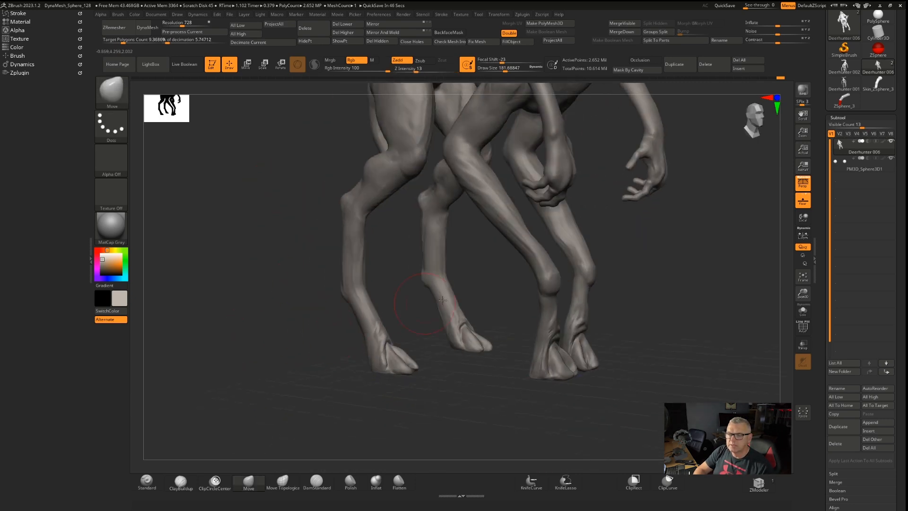
mouse_move(649, 353)
right_down()
mouse_move(586, 310)
mouse_move(574, 340)
right_up()
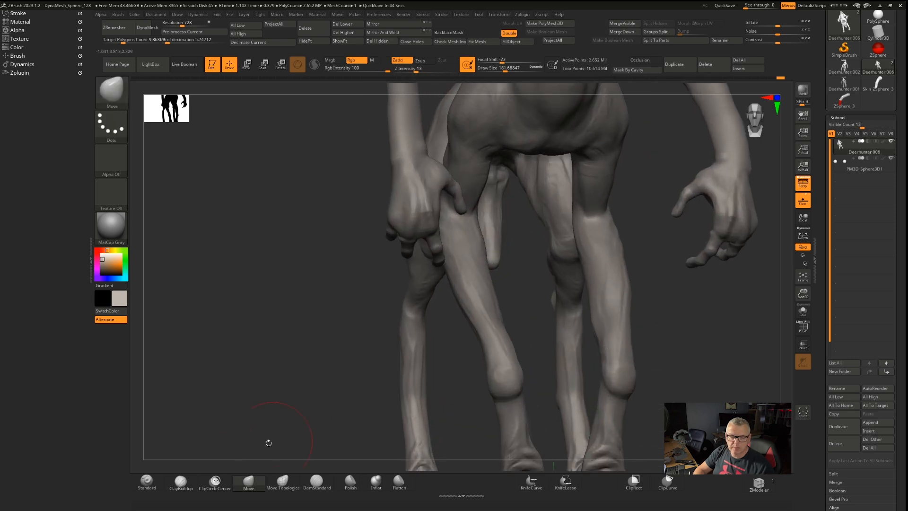
Step: Sculpt the legs and hooves with ClayBuildup at draw size about 44, smoothing near the hoof
click(186, 486)
drag(489, 70, 491, 70)
mouse_move(479, 247)
alt+right_down()
mouse_move(425, 157)
mouse_move(624, 276)
alt+right_up()
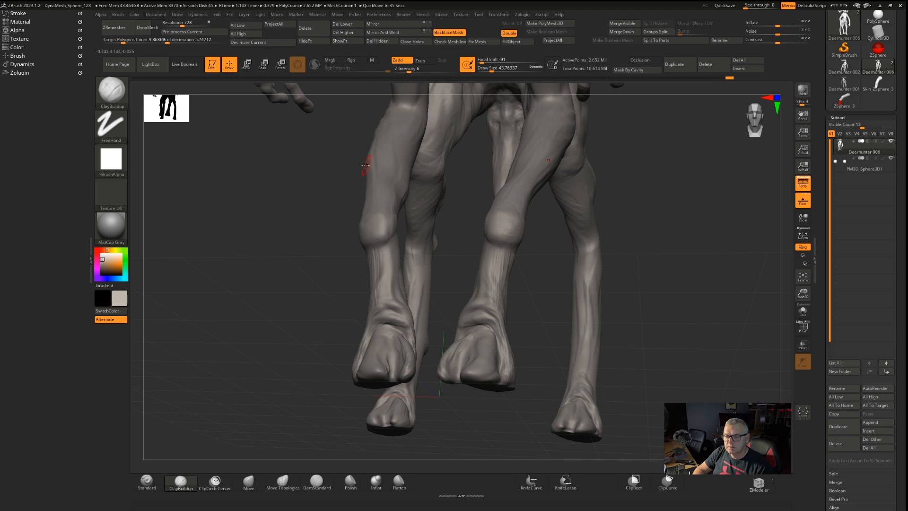
right_drag(366, 165, 370, 180)
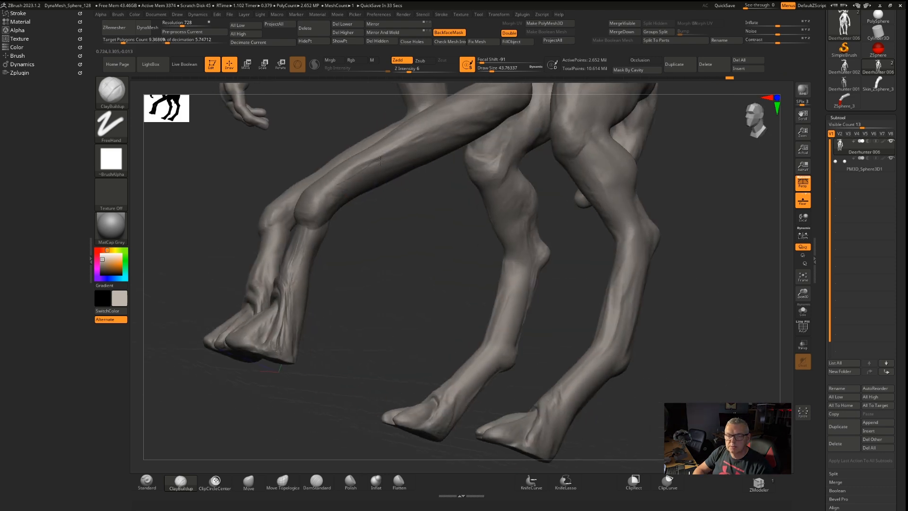
right_drag(239, 213, 434, 199)
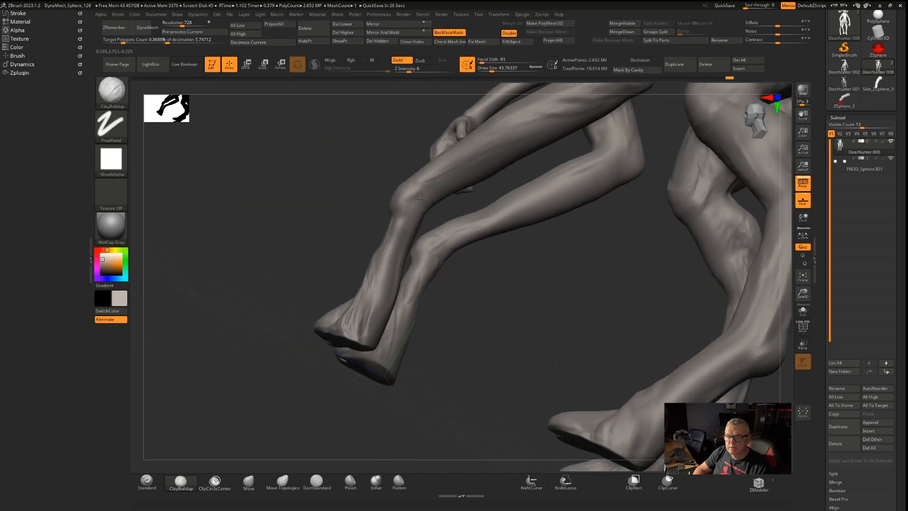
right_drag(436, 244, 374, 206)
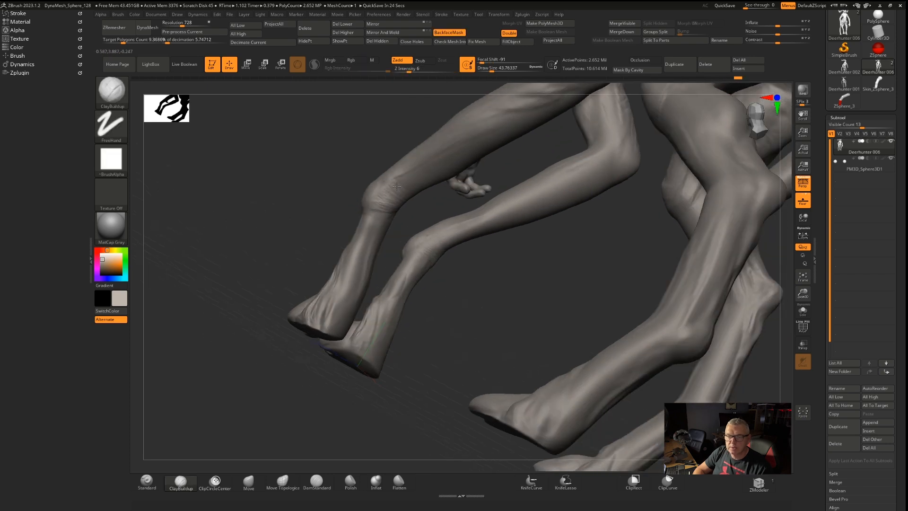
key(shift)
right_drag(321, 297, 307, 304)
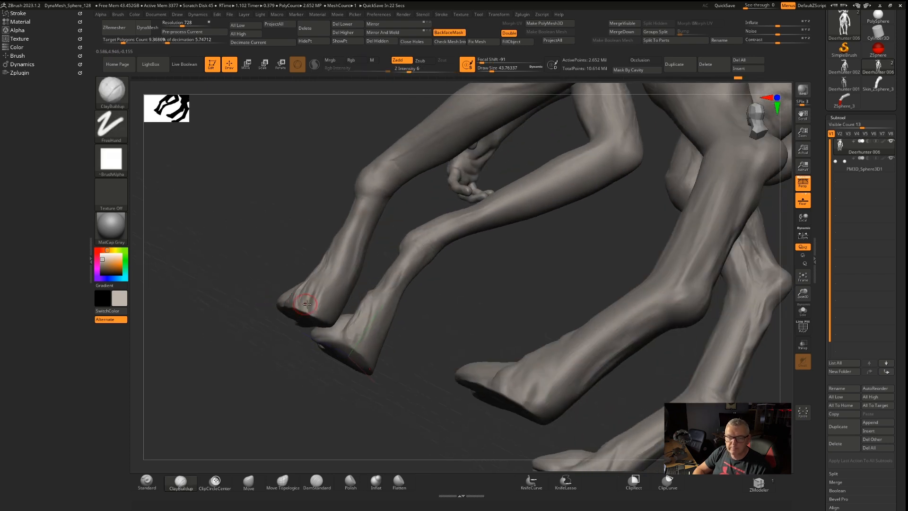
shift+drag(340, 293, 335, 317)
mouse_move(270, 244)
right_down()
mouse_move(286, 258)
mouse_move(335, 214)
mouse_move(343, 220)
right_up()
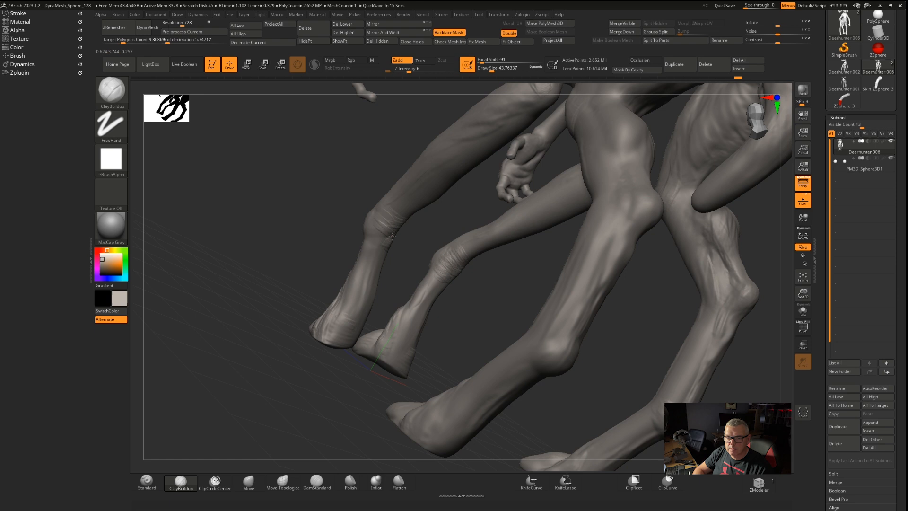
right_drag(381, 225, 430, 236)
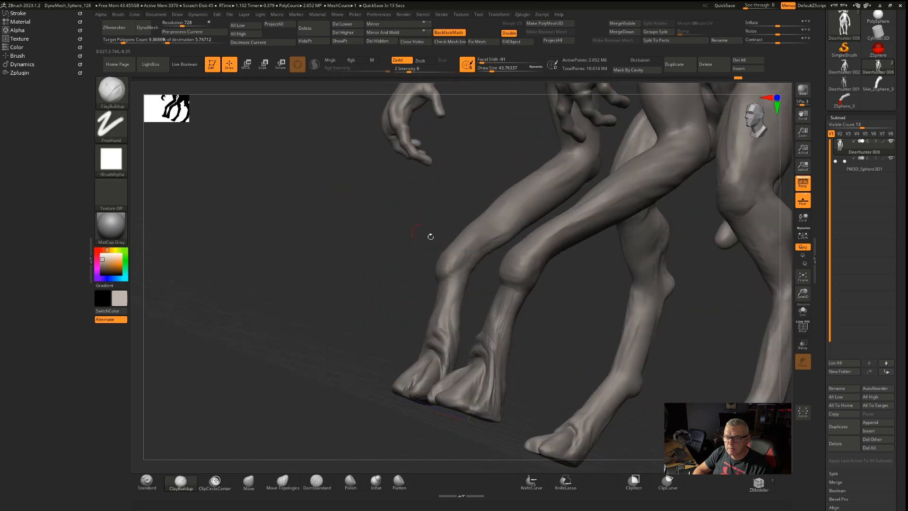
Step: Sculpt a crease band around the ankle and smooth the front leg
drag(513, 273, 522, 299)
right_drag(402, 219, 560, 276)
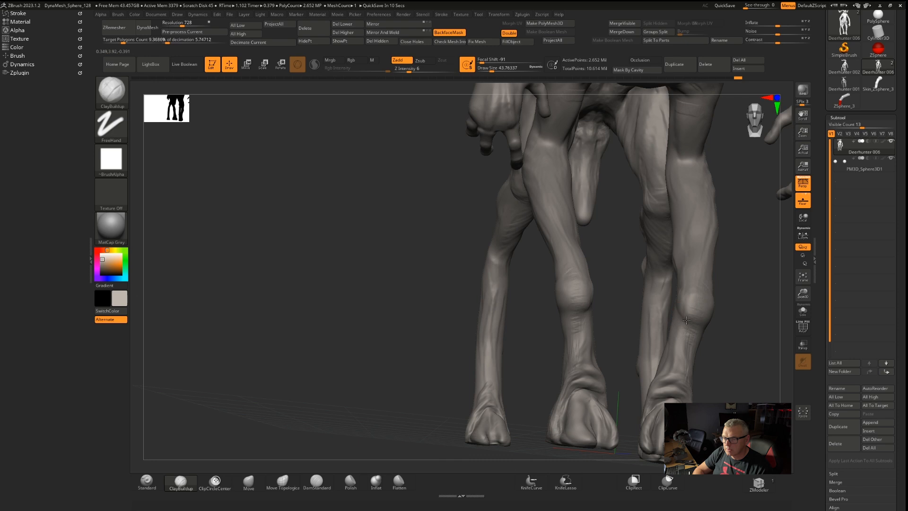
right_drag(713, 337, 724, 322)
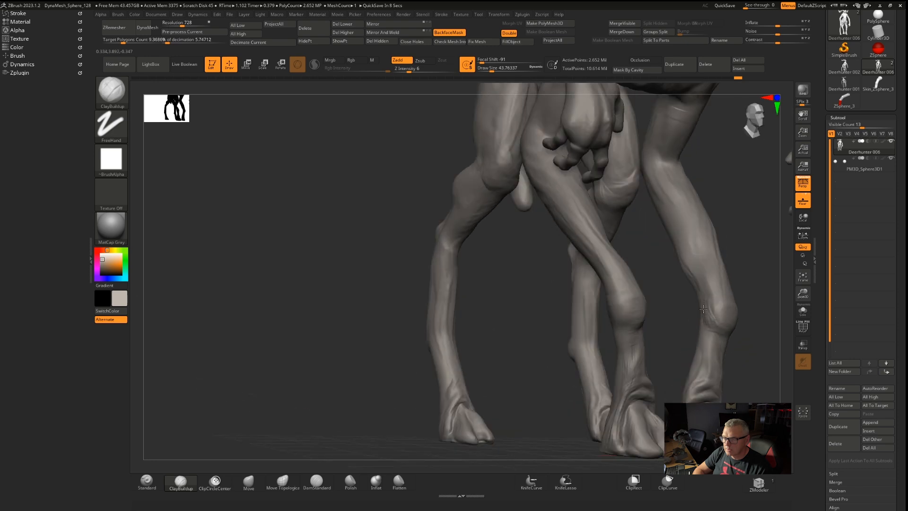
key(shift)
alt+right_drag(686, 242, 620, 240)
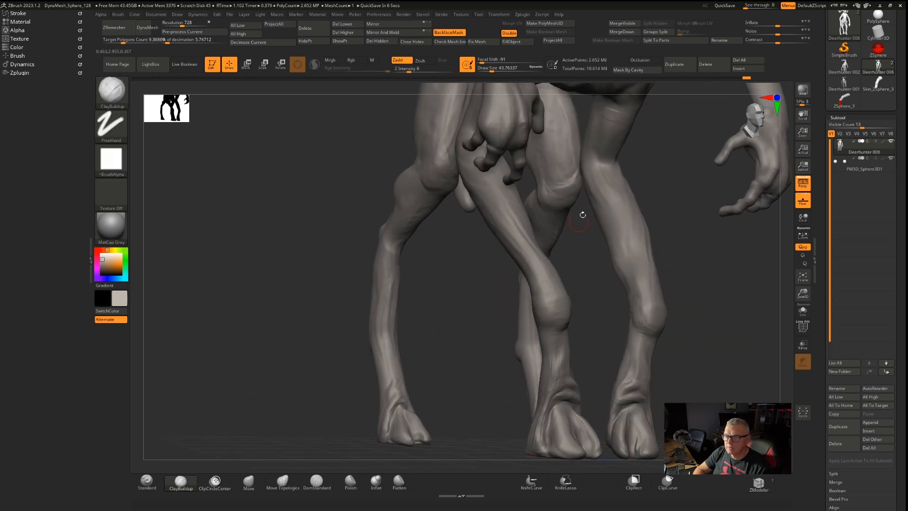
right_drag(661, 197, 478, 147)
key(shift)
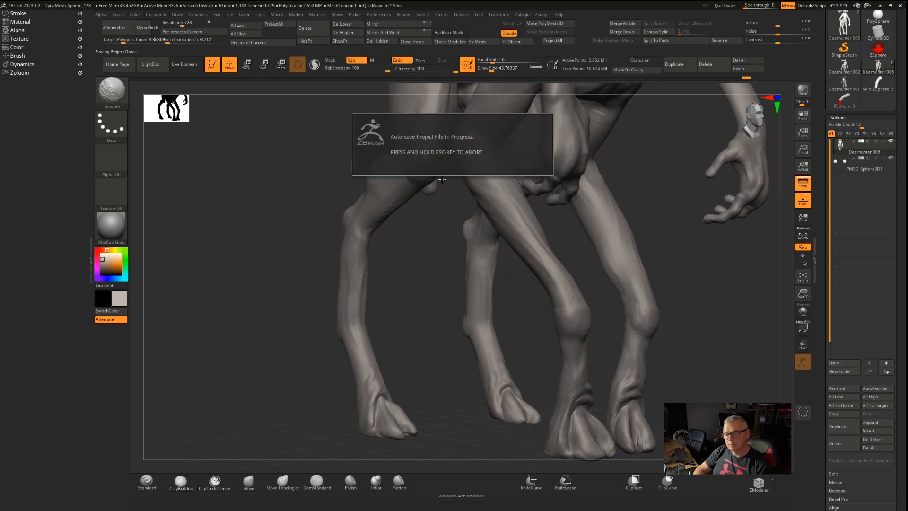
Step: Smooth the front-leg shins, then enlarge the ClayBuildup draw size to about 167
mouse_move(473, 166)
right_down()
mouse_move(643, 276)
mouse_move(578, 283)
right_up()
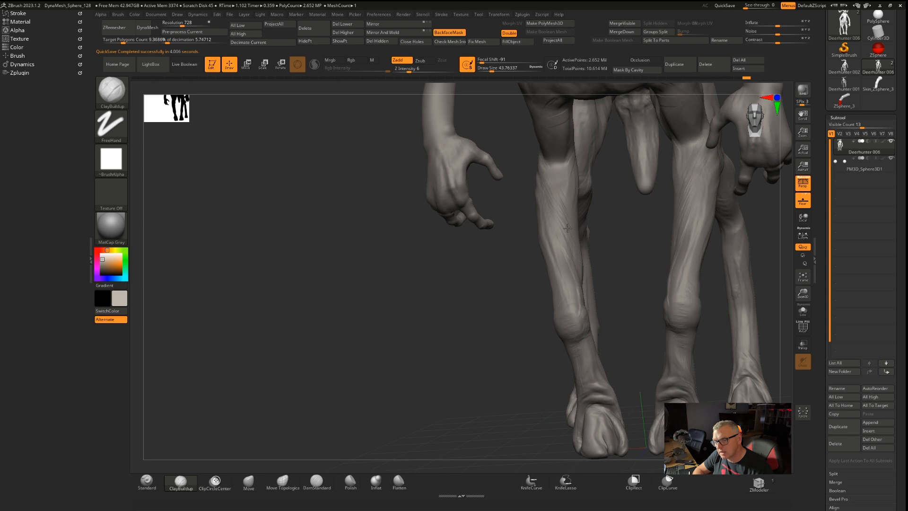
key(shift)
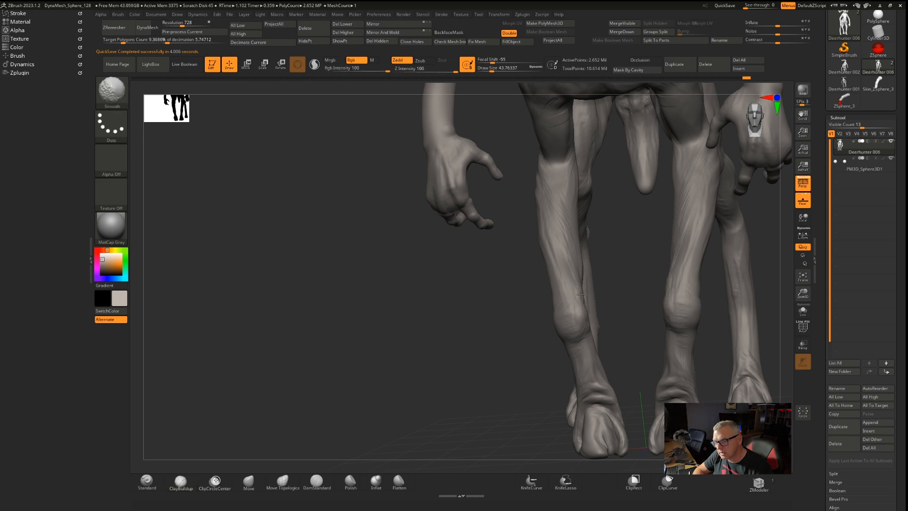
right_drag(563, 166, 583, 174)
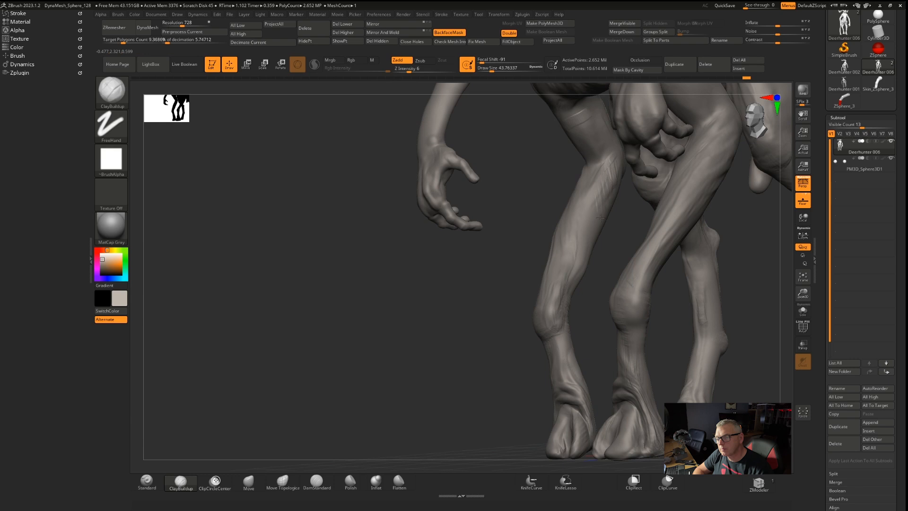
key(shift)
shift+drag(573, 287, 575, 277)
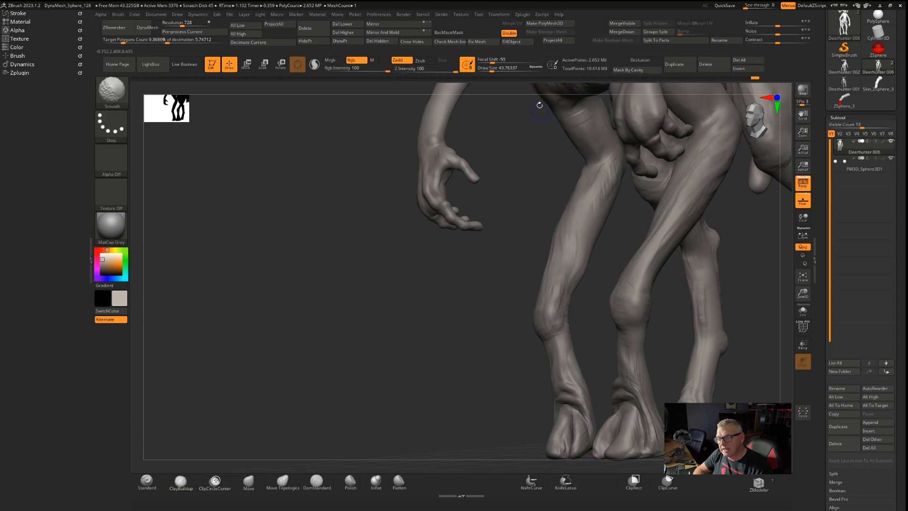
drag(495, 69, 504, 69)
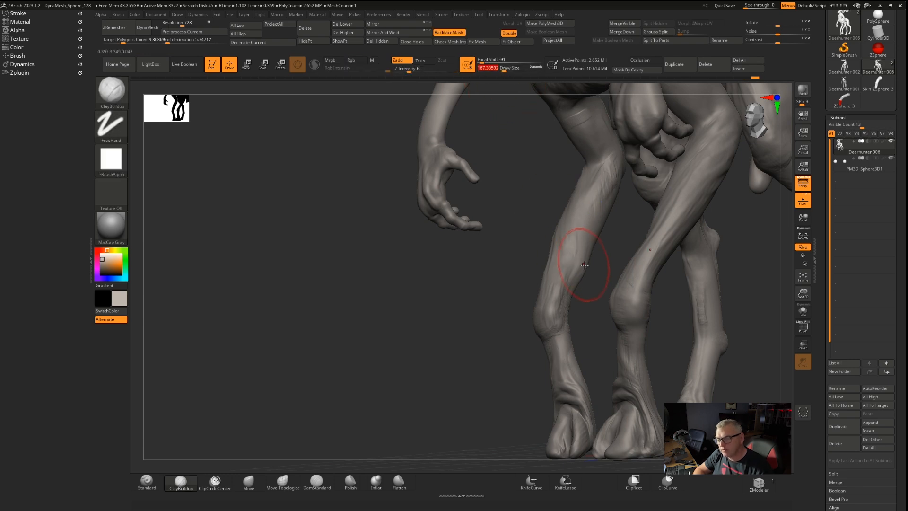
key(shift)
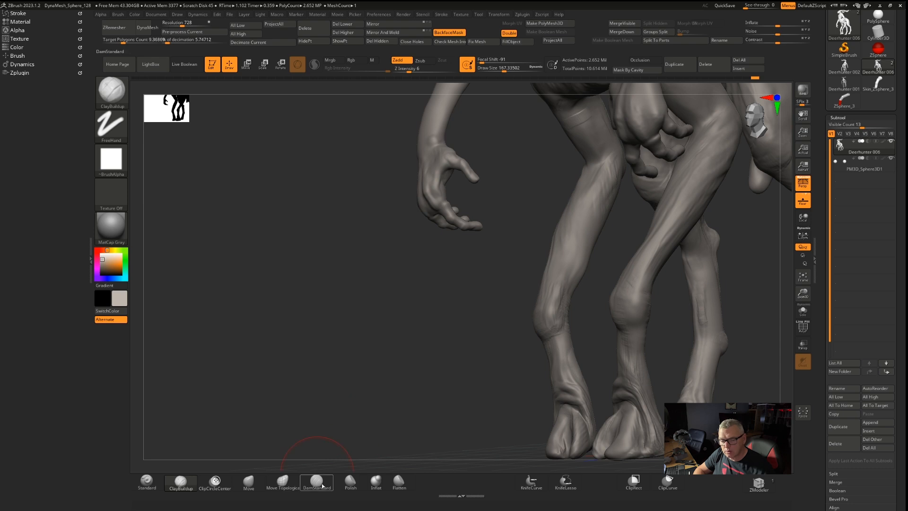
Step: Push the front leg's outline with the Move brush at size about 212, then halve it to 104
click(249, 480)
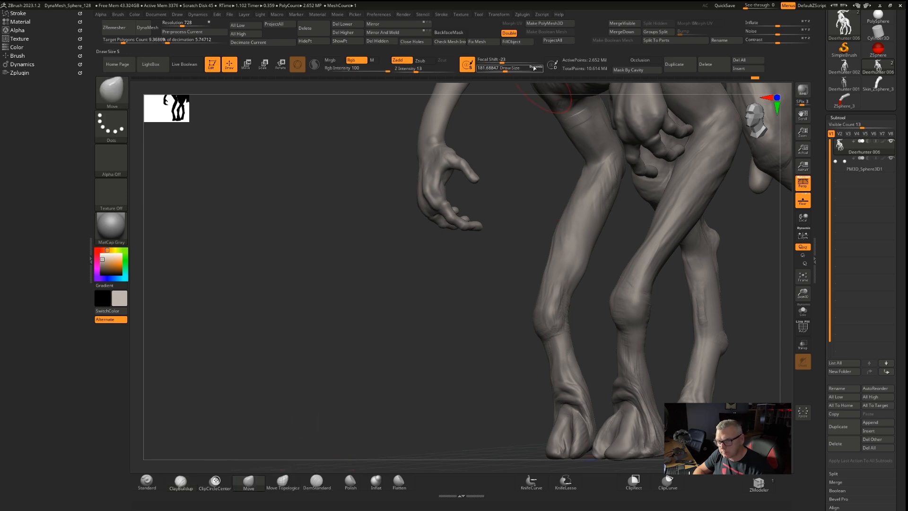
drag(500, 67, 503, 69)
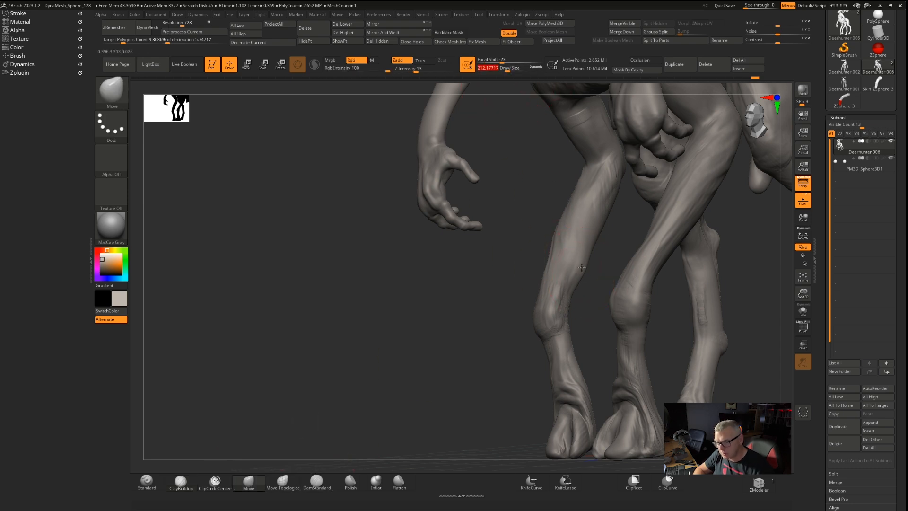
drag(559, 252, 552, 269)
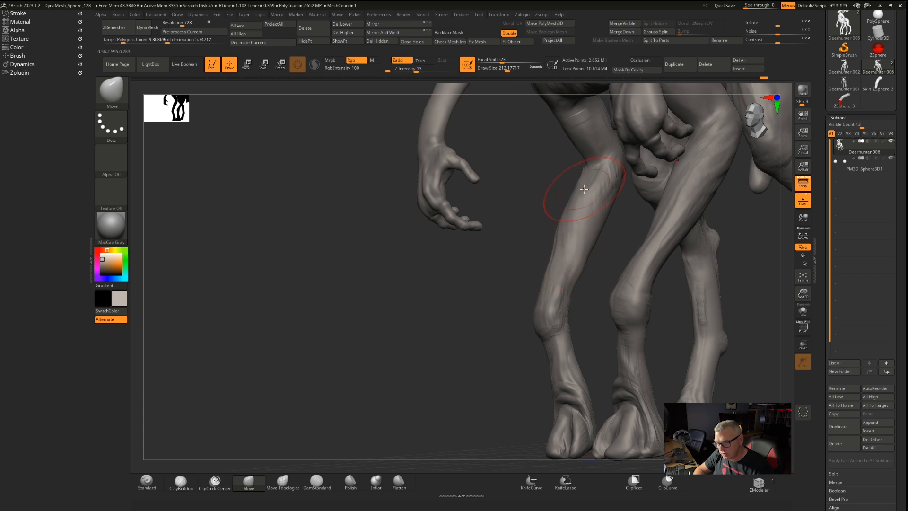
mouse_move(598, 211)
right_down()
mouse_move(541, 188)
mouse_move(556, 188)
right_up()
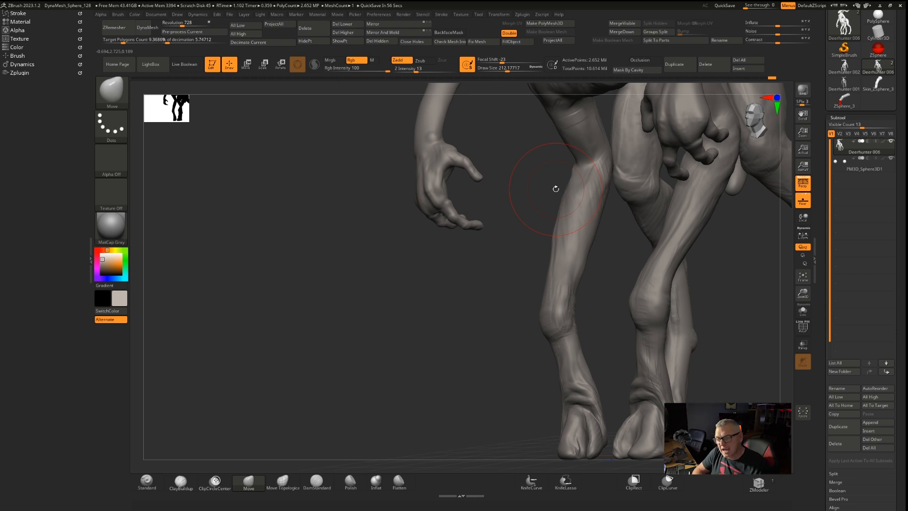
drag(513, 68, 507, 77)
right_drag(580, 174, 558, 241)
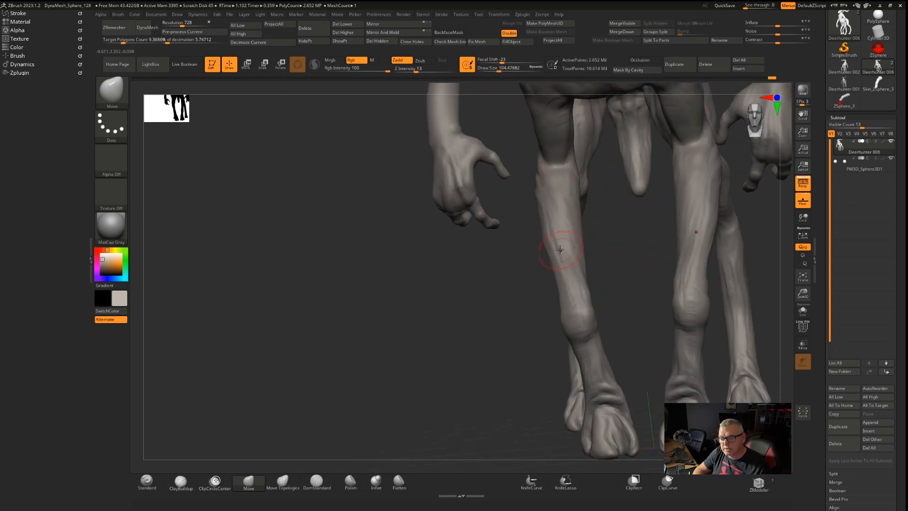
right_drag(530, 188, 589, 308)
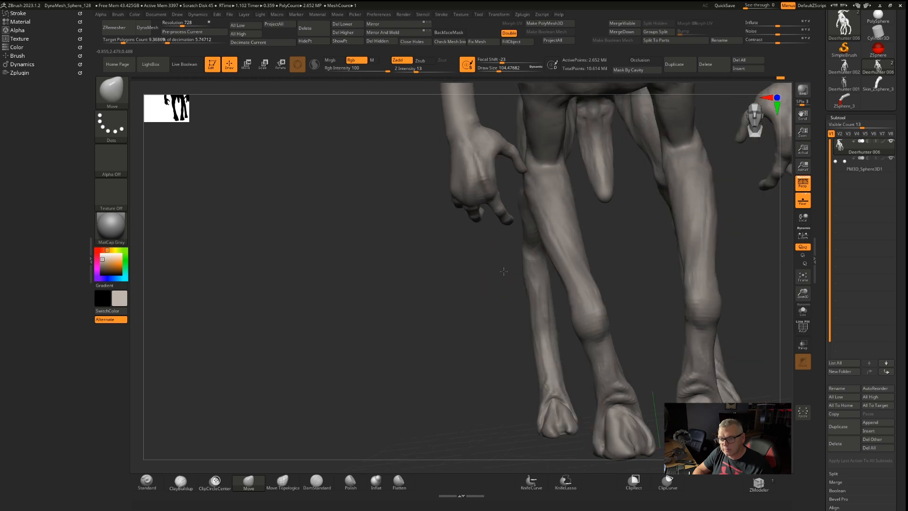
Step: Bulge the calves outward, then reshape the knee outline and left shin with a larger brush
mouse_move(542, 213)
mouse_down()
mouse_move(531, 206)
mouse_move(546, 229)
mouse_up()
key(shift)
right_drag(534, 194, 578, 229)
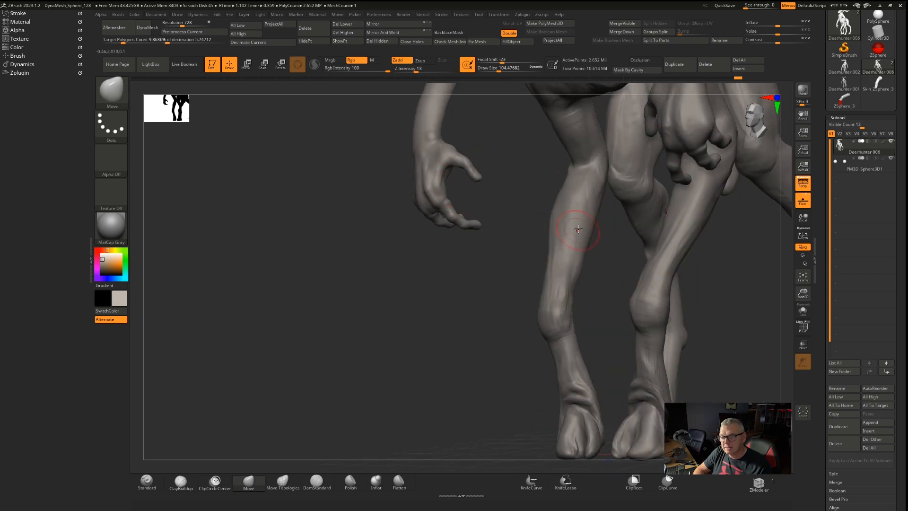
drag(499, 69, 507, 69)
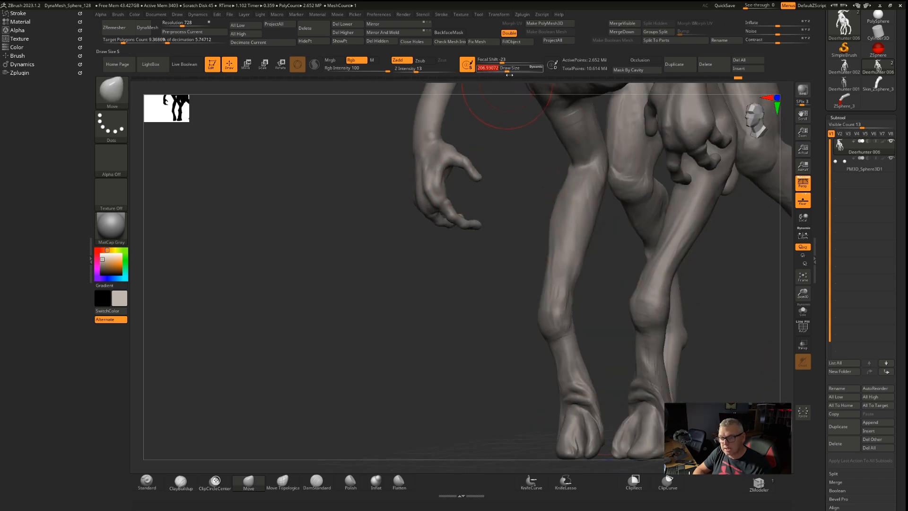
drag(571, 176, 563, 176)
drag(558, 268, 554, 289)
Step: Nudge the left hoof into place and zoom in close on the hooves
drag(474, 337, 485, 337)
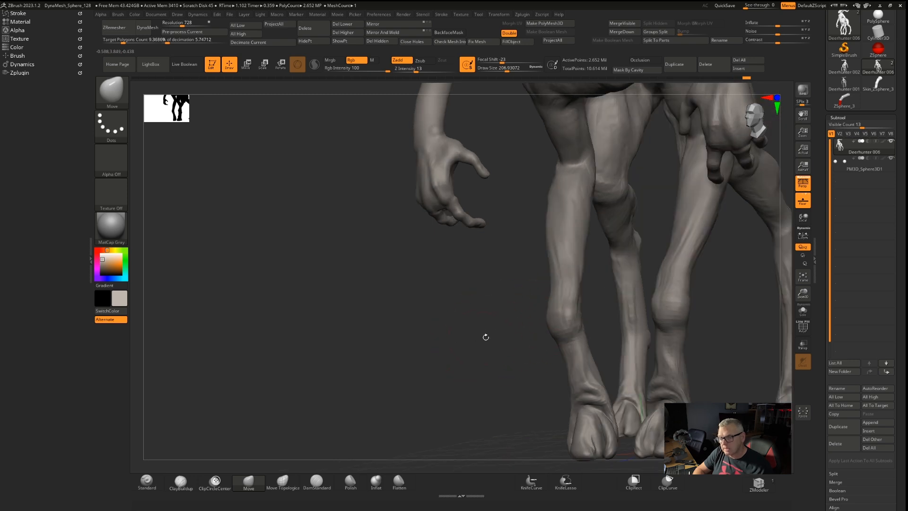
drag(602, 414, 590, 406)
mouse_move(517, 294)
mouse_down()
mouse_move(513, 266)
mouse_move(411, 178)
mouse_up()
right_drag(373, 248, 534, 194)
ctrl+right_drag(577, 314, 562, 168)
ctrl+right_drag(466, 243, 475, 192)
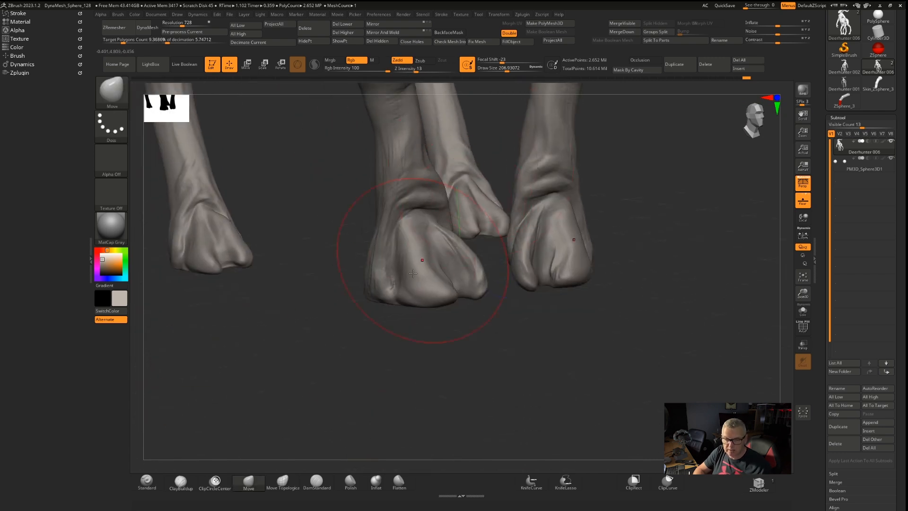
Step: With DamStandard at draw size about 32.7, smooth the right hoof and carve grooves between the toes
click(317, 481)
click(482, 67)
drag(483, 67, 490, 67)
right_drag(555, 230, 556, 237)
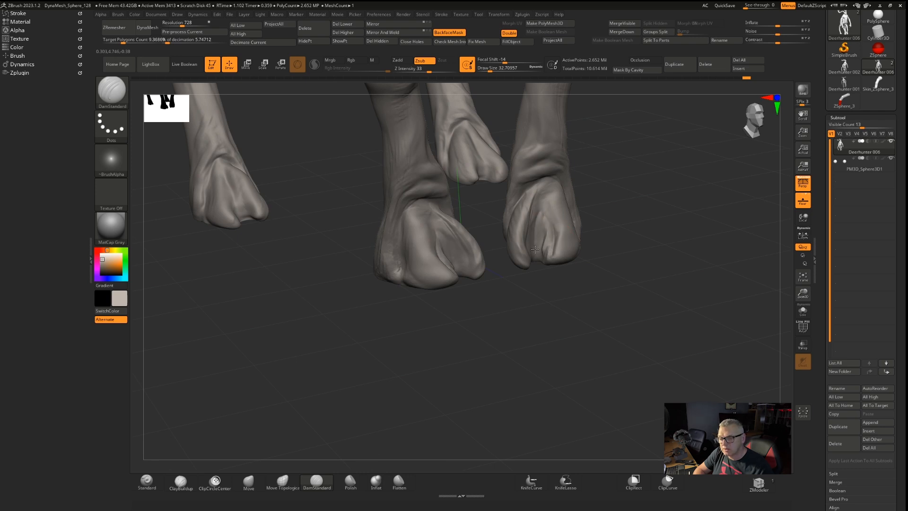
key(shift)
mouse_move(543, 227)
shift+mouse_down()
mouse_move(545, 247)
mouse_move(541, 211)
mouse_move(561, 232)
mouse_move(551, 263)
shift+mouse_up()
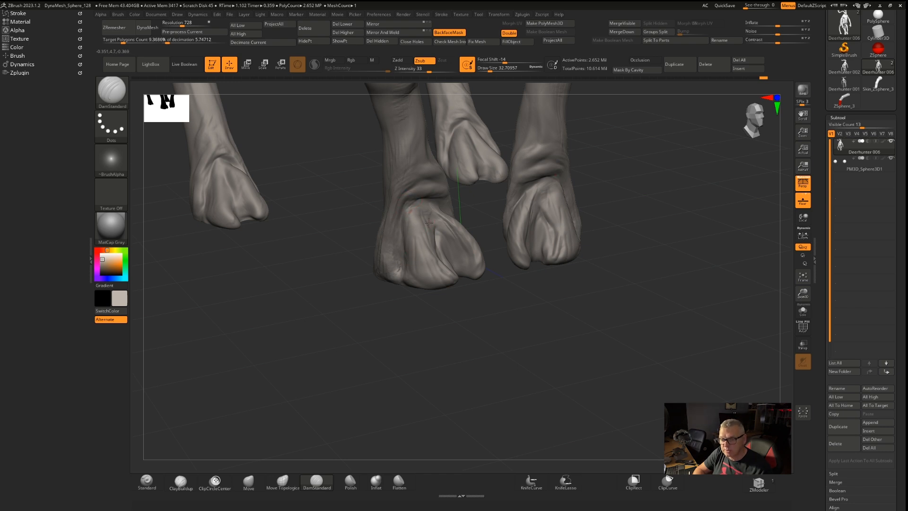
drag(429, 210, 446, 234)
mouse_move(522, 305)
mouse_down()
mouse_move(504, 310)
mouse_move(497, 294)
mouse_move(472, 290)
mouse_up()
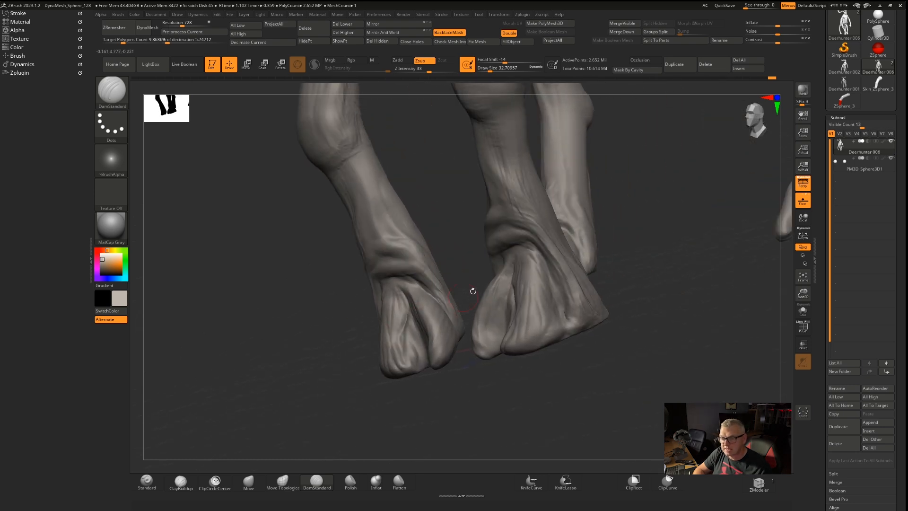
Step: Build up and smooth clay along the front hoof creases with ClayBuildup at Draw Size about 56
click(180, 481)
drag(502, 69, 491, 70)
drag(606, 199, 630, 267)
mouse_move(536, 289)
mouse_down()
mouse_move(536, 333)
mouse_move(537, 297)
mouse_up()
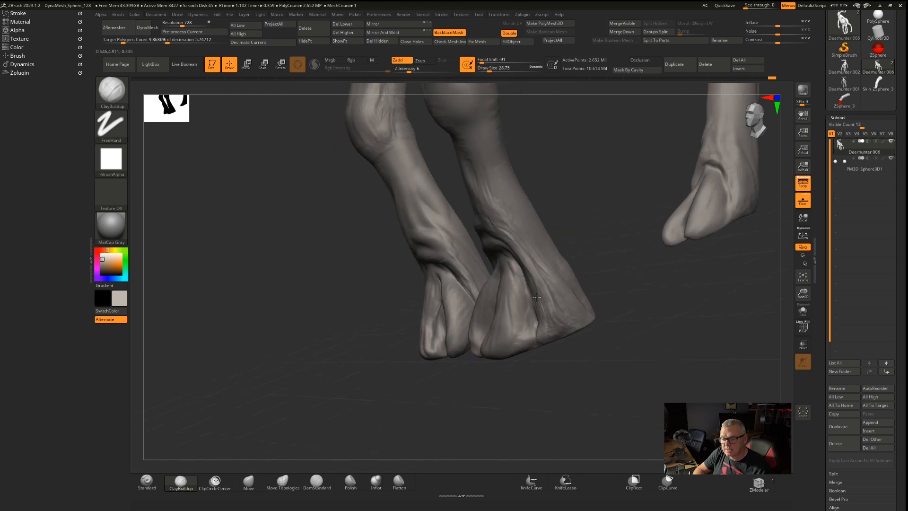
drag(354, 237, 413, 238)
drag(501, 270, 516, 289)
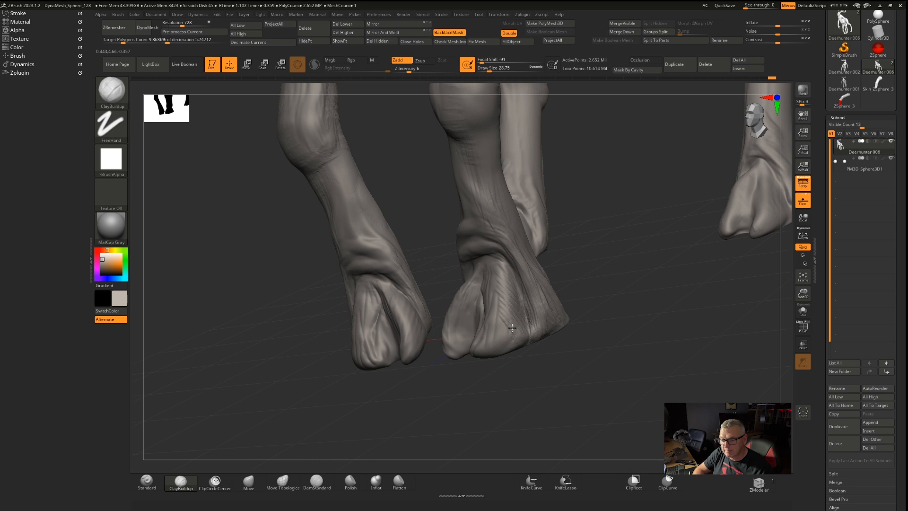
key(shift)
mouse_move(505, 271)
mouse_down()
mouse_move(505, 347)
mouse_move(502, 292)
mouse_up()
mouse_move(495, 253)
mouse_down()
mouse_move(507, 258)
mouse_move(512, 245)
mouse_up()
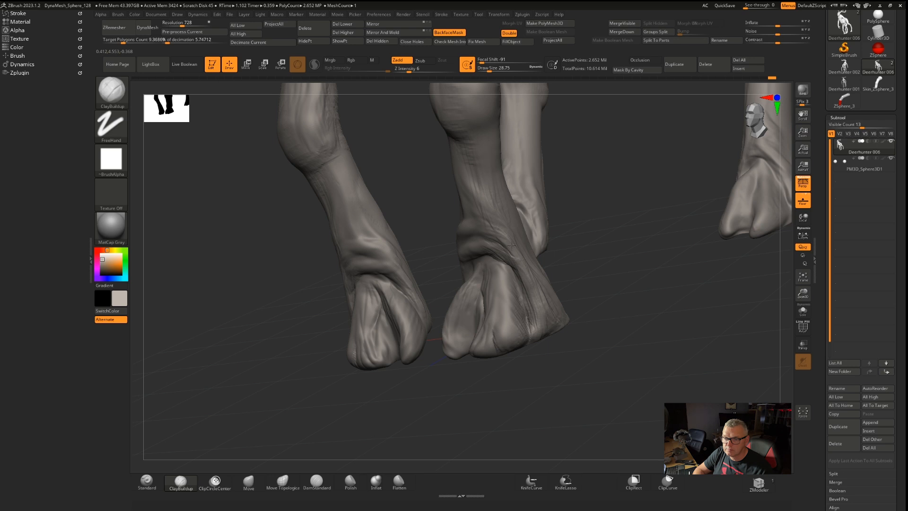
Step: Smooth streaks on the leg and sculpt softened wrinkles across the right knee
mouse_move(399, 148)
mouse_down()
mouse_move(381, 217)
mouse_move(343, 232)
mouse_move(344, 203)
mouse_up()
alt+drag(147, 179, 354, 280)
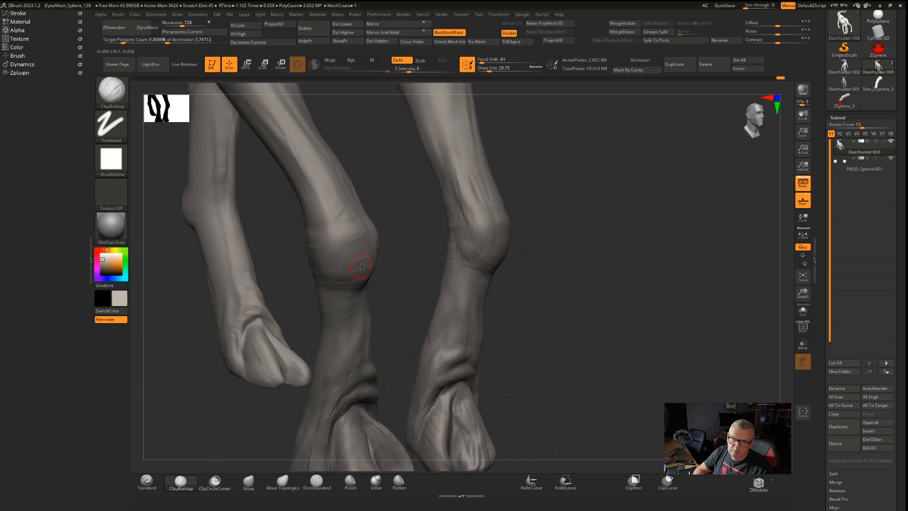
shift+drag(333, 240, 340, 251)
drag(278, 247, 340, 275)
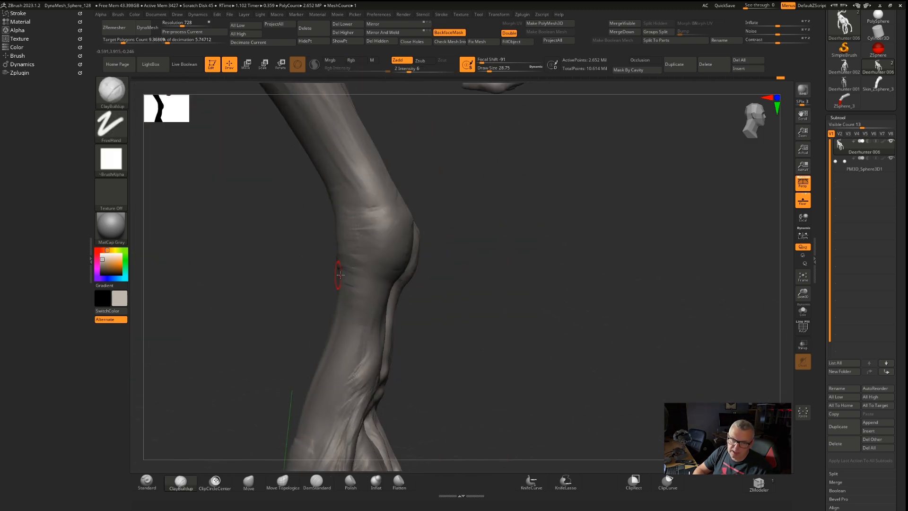
mouse_move(359, 212)
mouse_down()
mouse_move(384, 207)
mouse_move(370, 204)
mouse_up()
drag(272, 241, 330, 258)
mouse_move(515, 258)
mouse_down()
mouse_move(532, 279)
mouse_move(516, 240)
mouse_up()
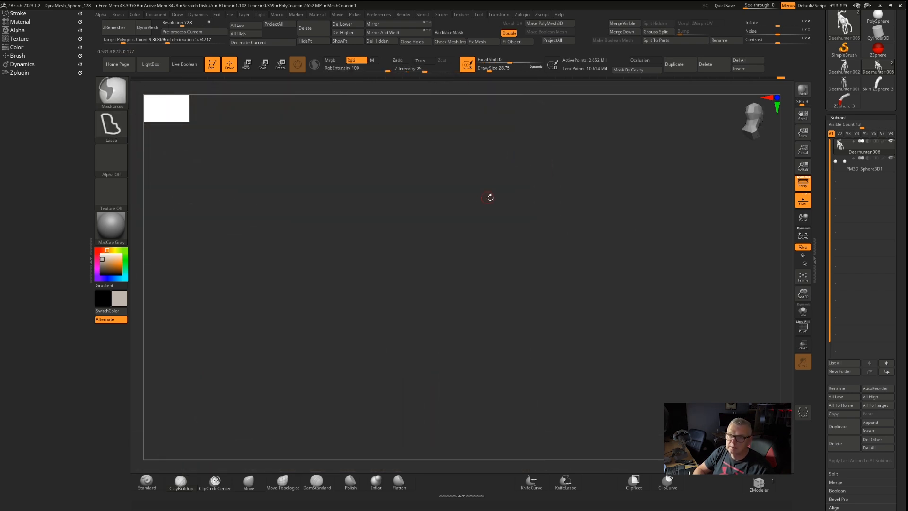
Step: From a rear view, pull the neck and shoulders toward the spine with the Move brush at size 274
drag(478, 251, 479, 290)
key(f)
drag(337, 221, 414, 222)
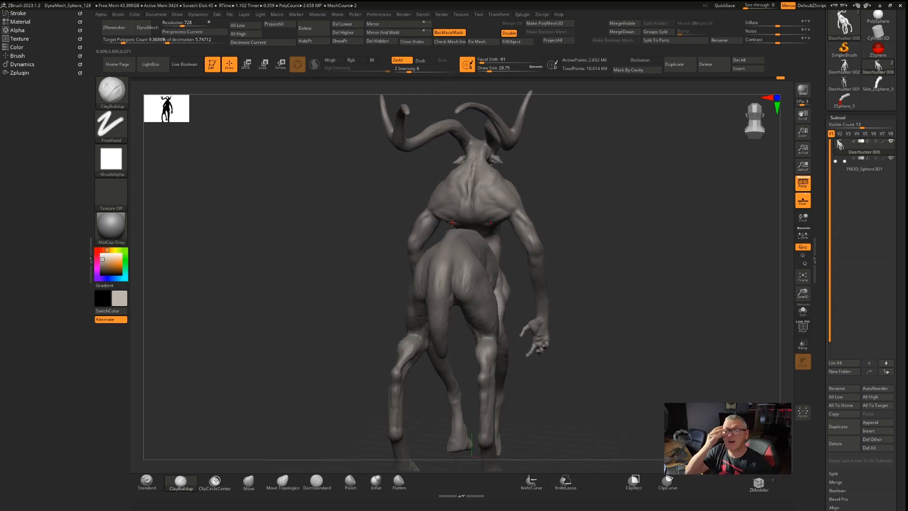
drag(250, 205, 370, 220)
ctrl+right_drag(369, 220, 371, 265)
drag(372, 265, 348, 266)
click(248, 482)
drag(507, 70, 510, 70)
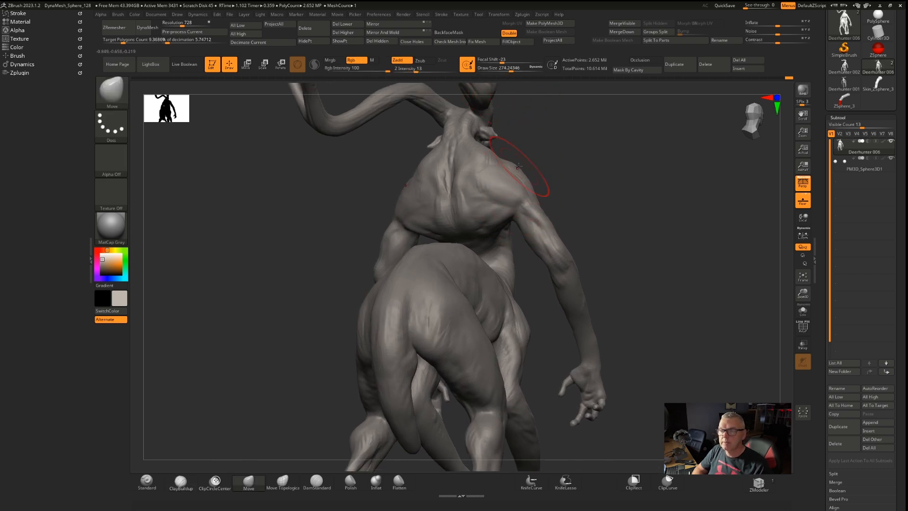
drag(493, 158, 454, 166)
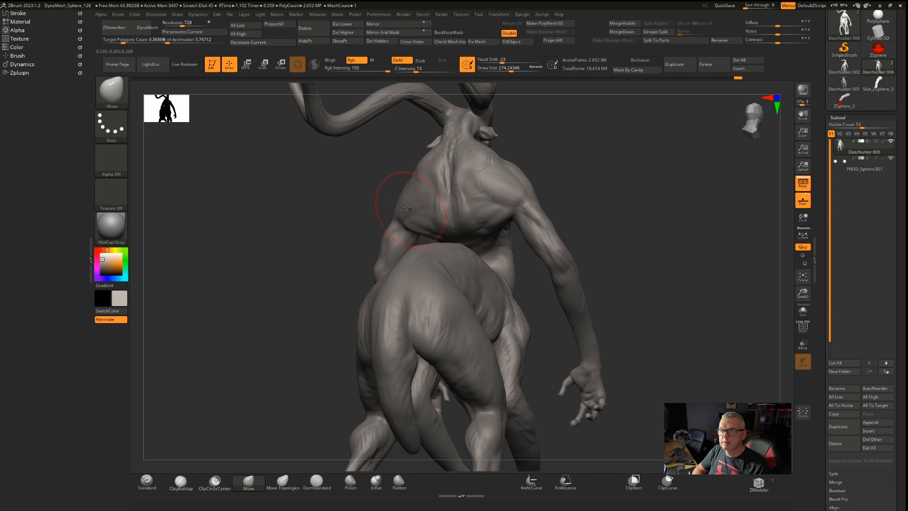
drag(492, 239, 493, 240)
Step: Orbit around to the front, tweak the torso, and zoom out to show the full body
mouse_move(493, 240)
right_down()
mouse_move(411, 282)
mouse_move(428, 267)
right_up()
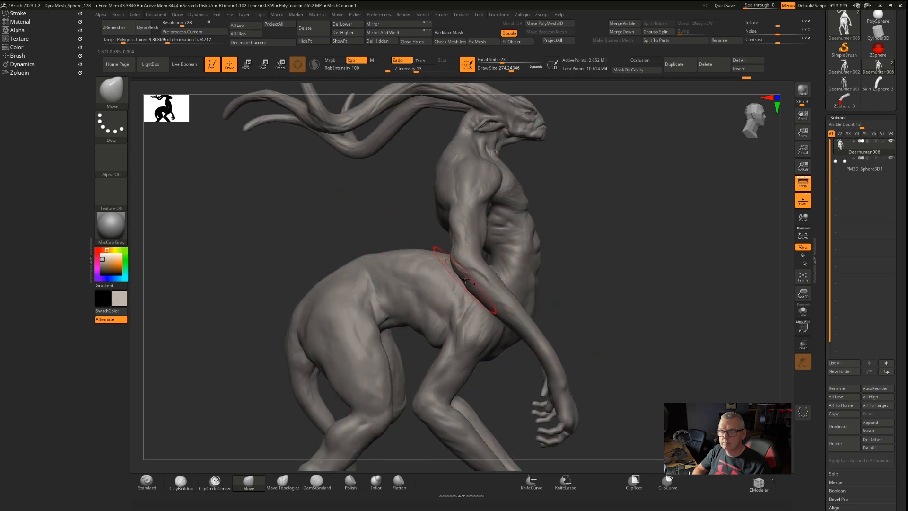
right_drag(465, 240, 383, 232)
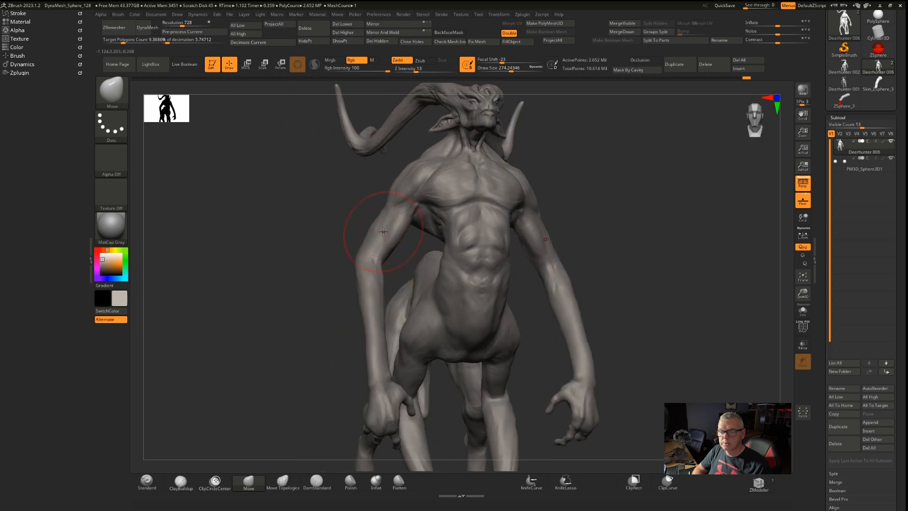
drag(385, 208, 382, 206)
mouse_move(381, 206)
right_down()
mouse_move(283, 199)
mouse_move(440, 201)
right_up()
mouse_move(312, 199)
alt+right_down()
mouse_move(208, 191)
mouse_move(243, 182)
mouse_move(211, 178)
mouse_move(425, 199)
mouse_move(444, 192)
mouse_move(308, 197)
mouse_move(326, 205)
alt+right_up()
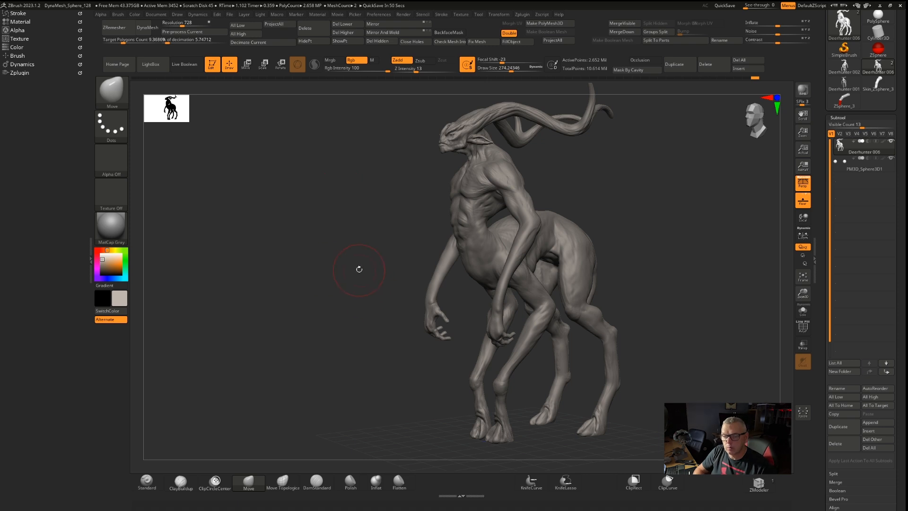
Step: Rotate the finished centaur from a three-quarter side view to a straight front view
drag(359, 269, 430, 268)
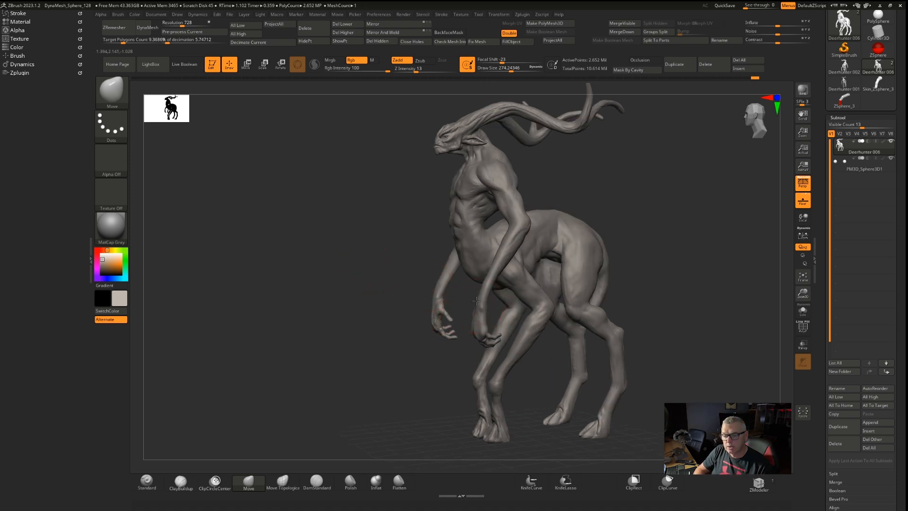
drag(377, 251, 409, 252)
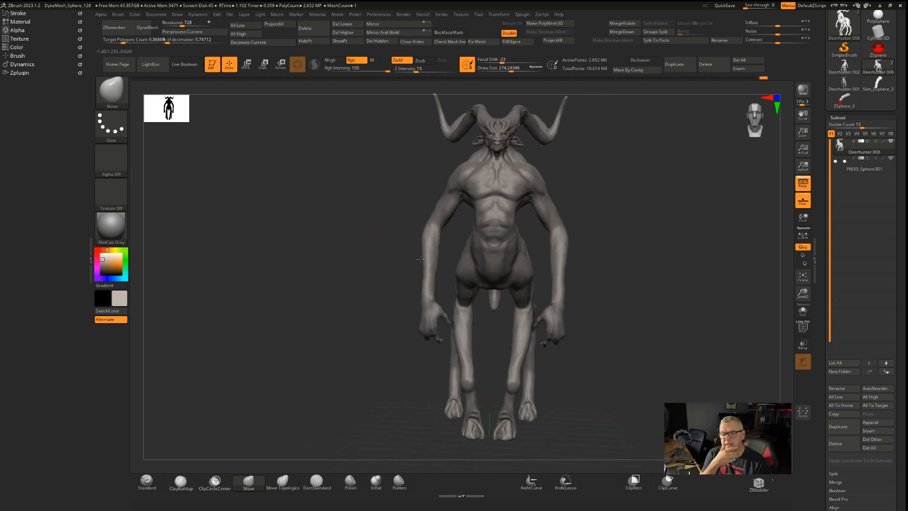
drag(416, 263, 396, 265)
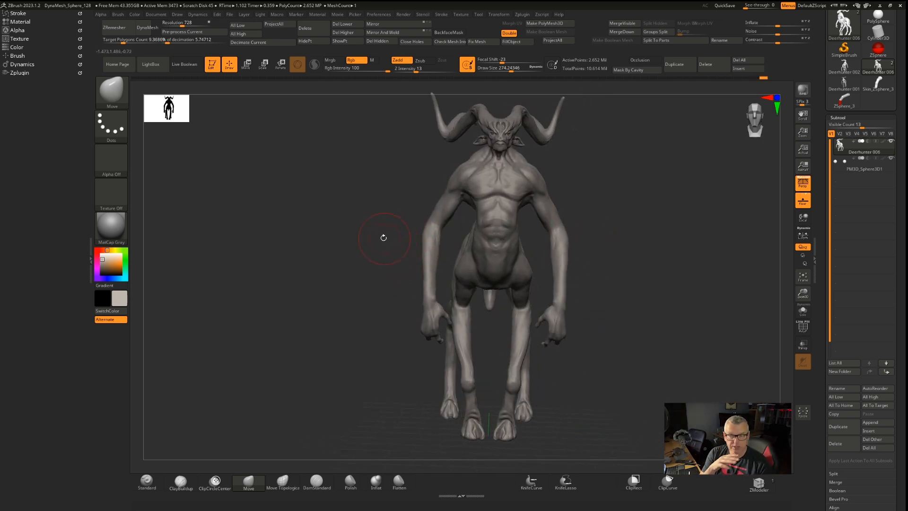
drag(324, 259, 318, 259)
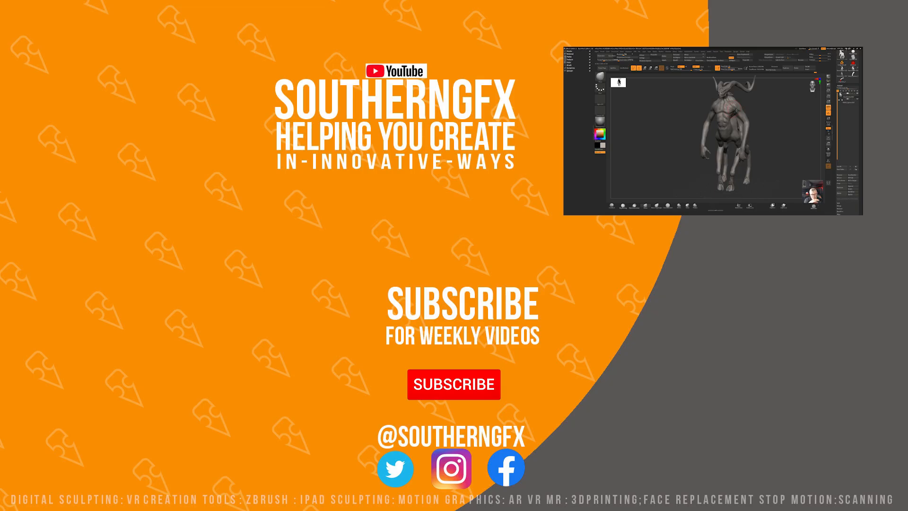